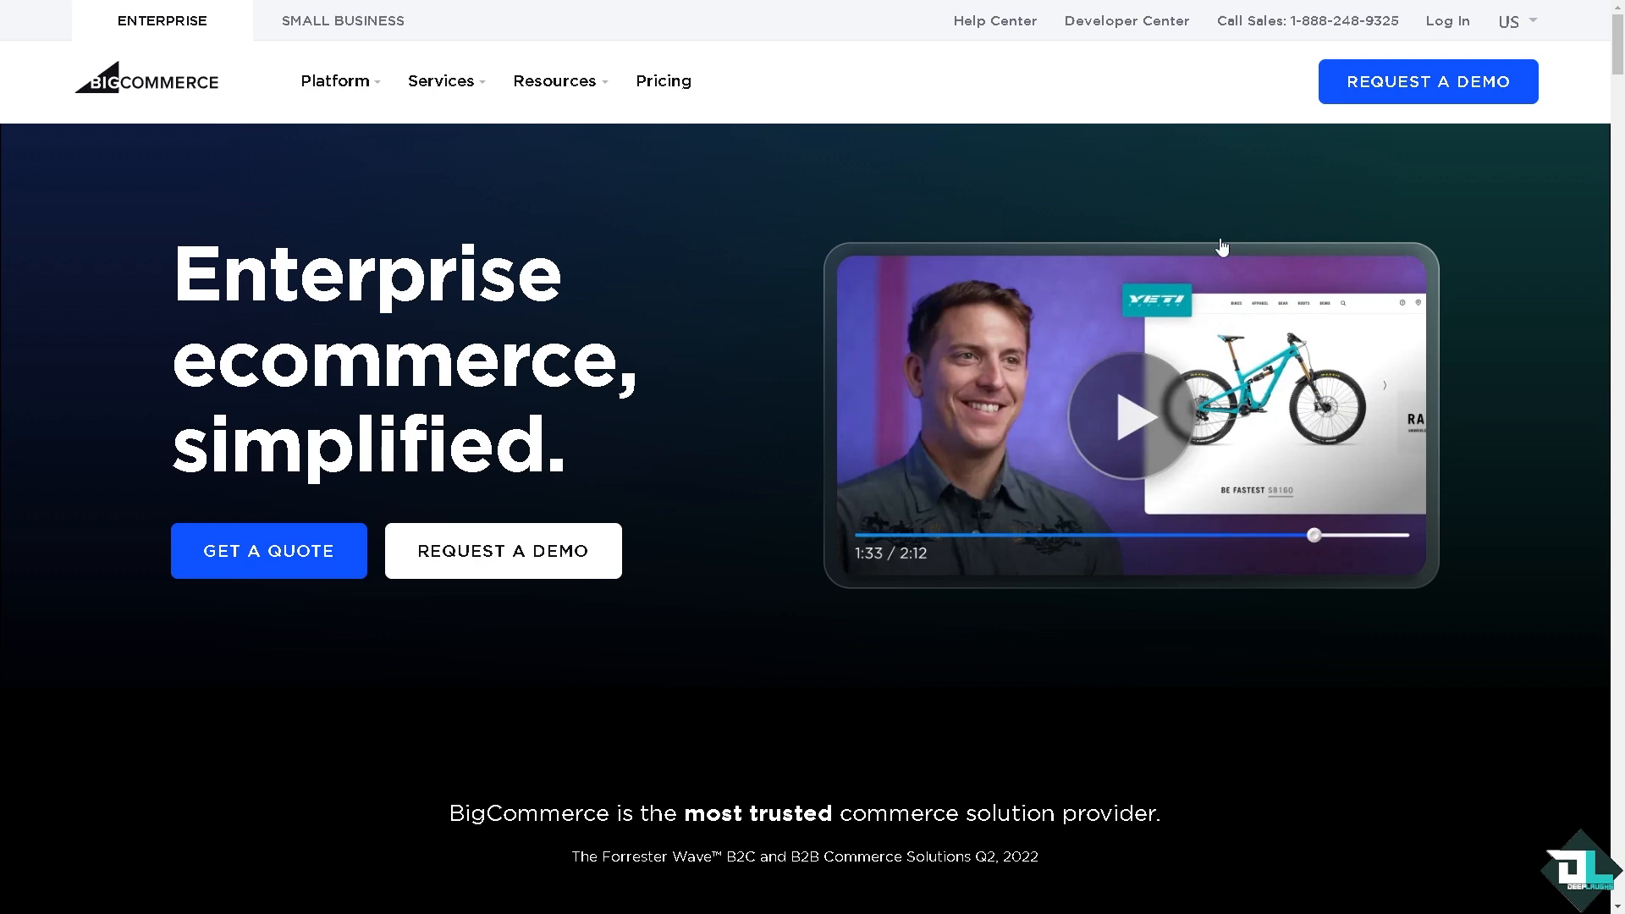
- Open the BigCommerce login page, follow its sign-up link, and view the storefront from the store's dashboard
click(1446, 23)
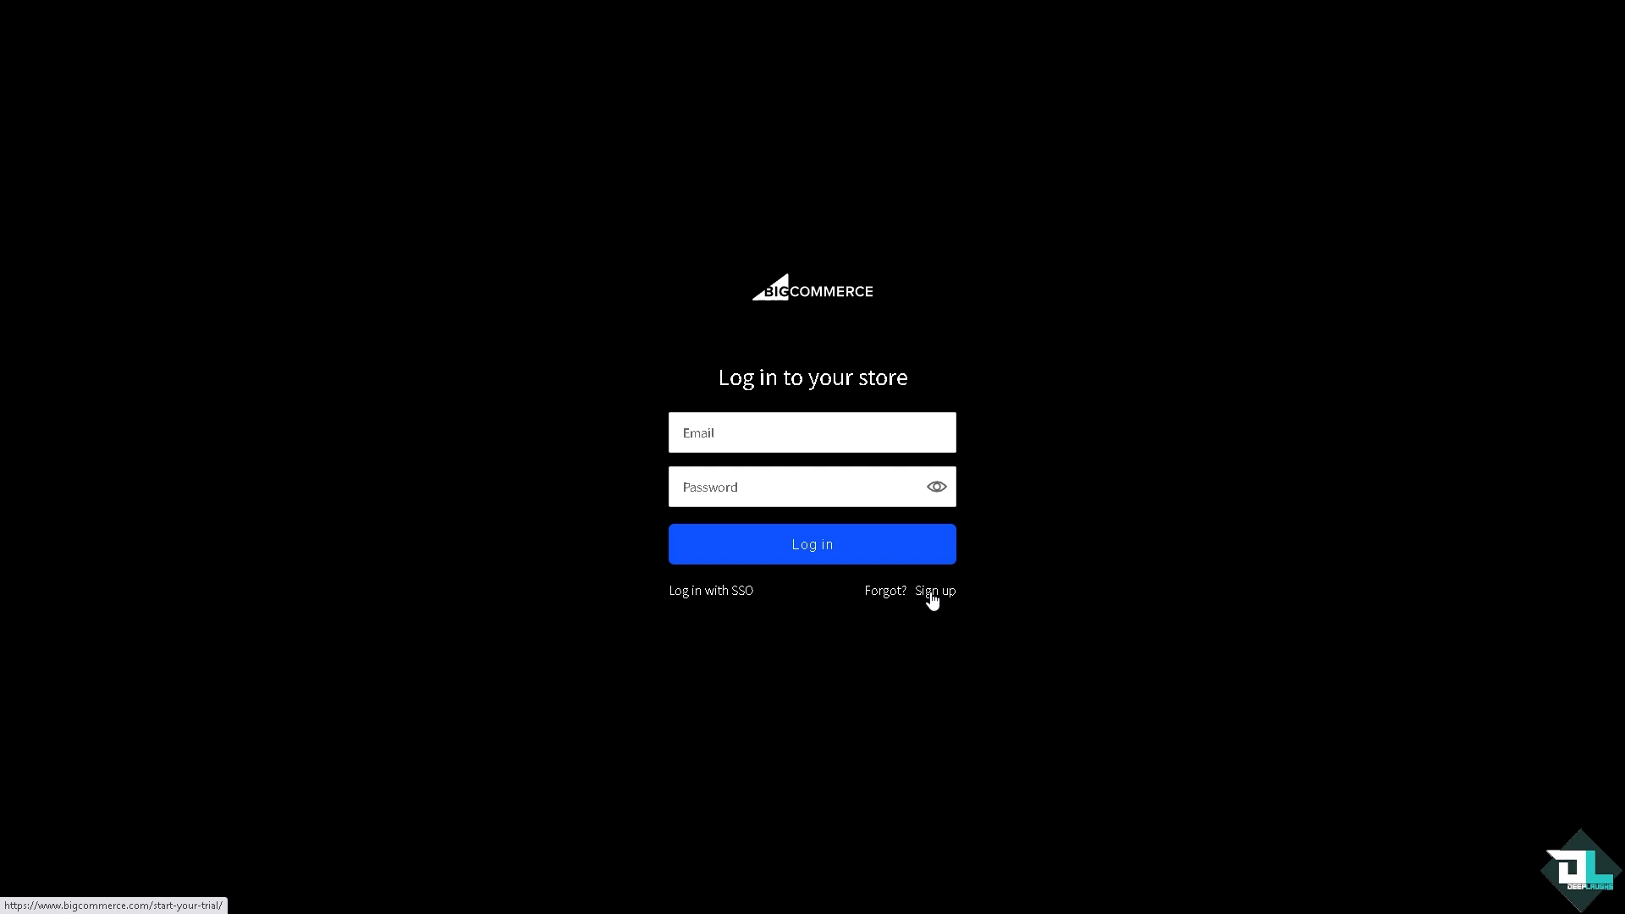
click(931, 592)
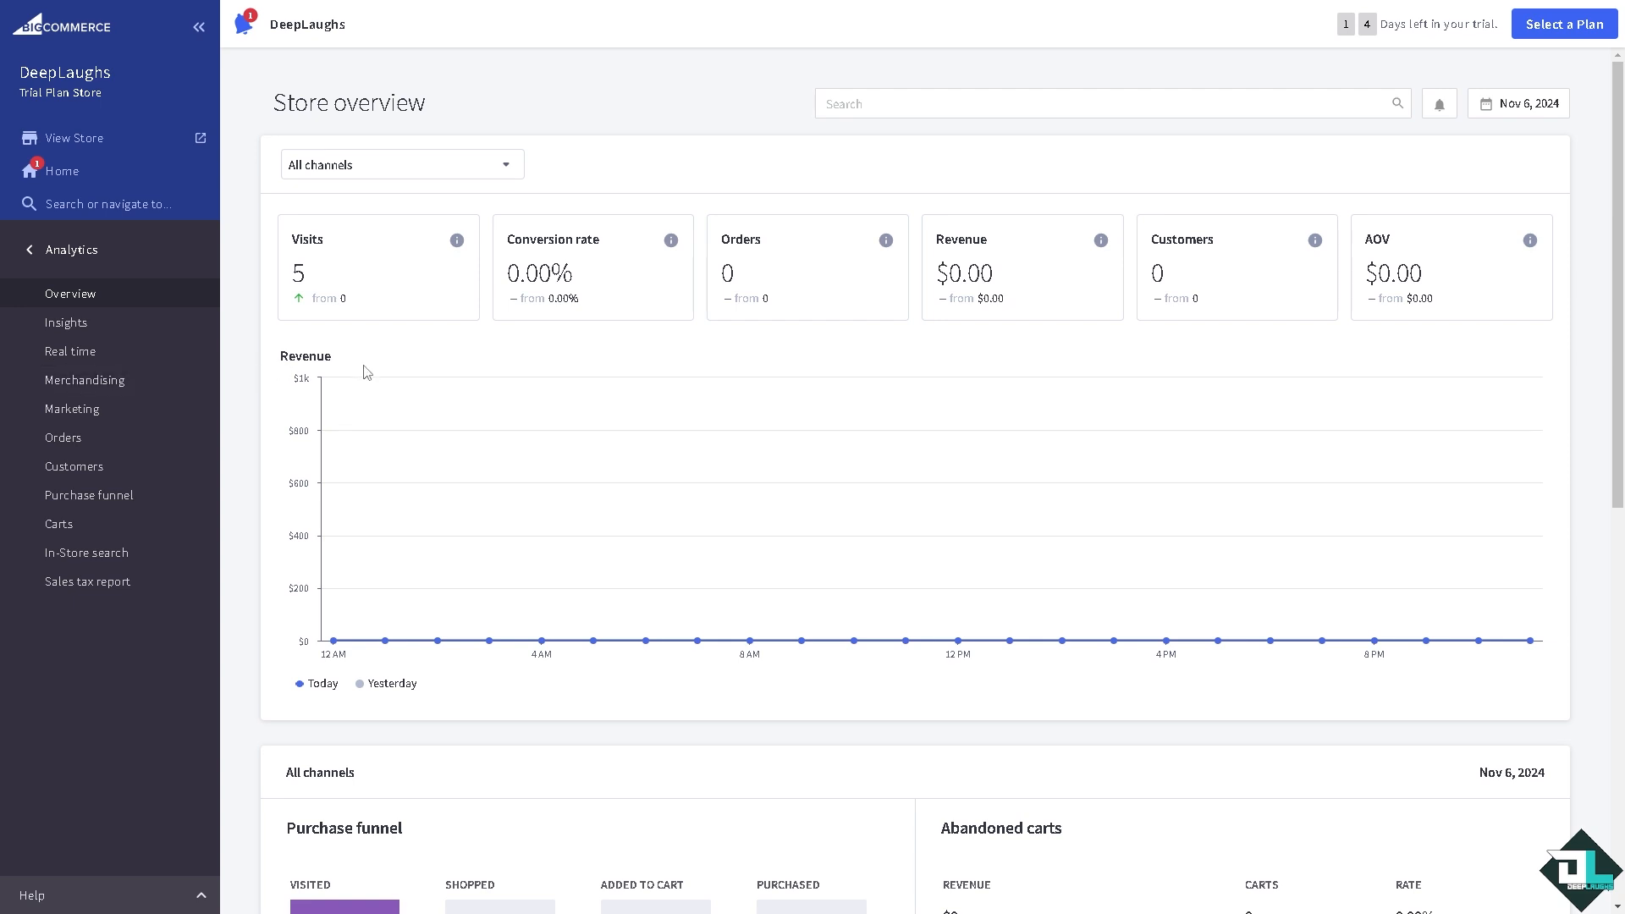
click(117, 148)
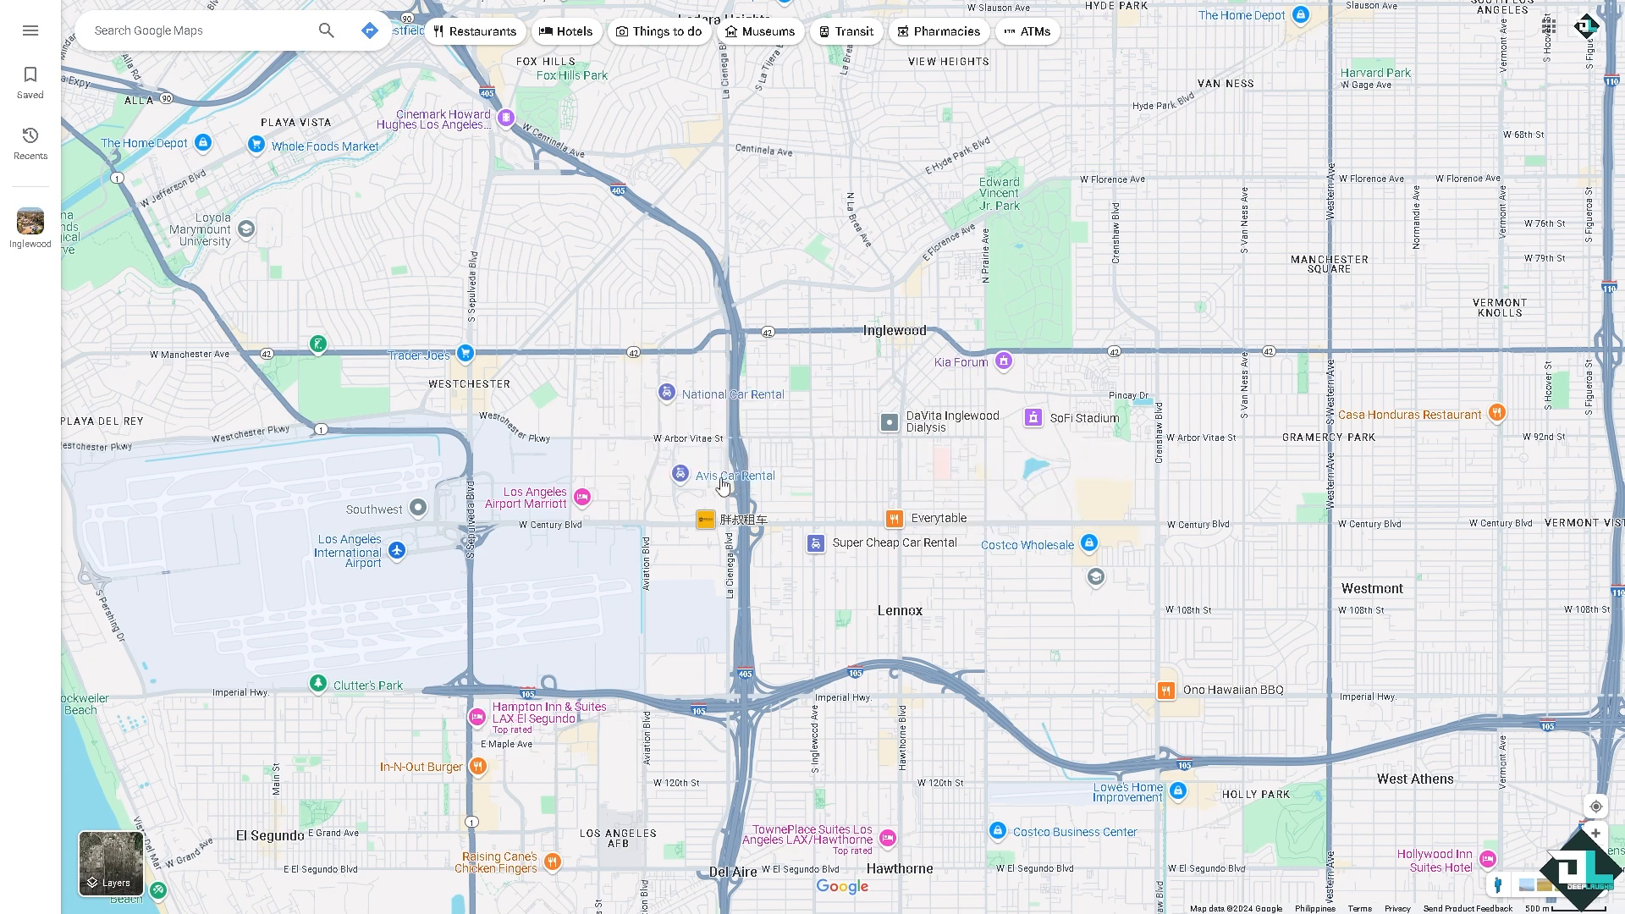
- Switch to Google Maps and examine the places around Inglewood and Los Angeles International Airport
scroll(720, 484, up, 1)
scroll(644, 436, down, 2)
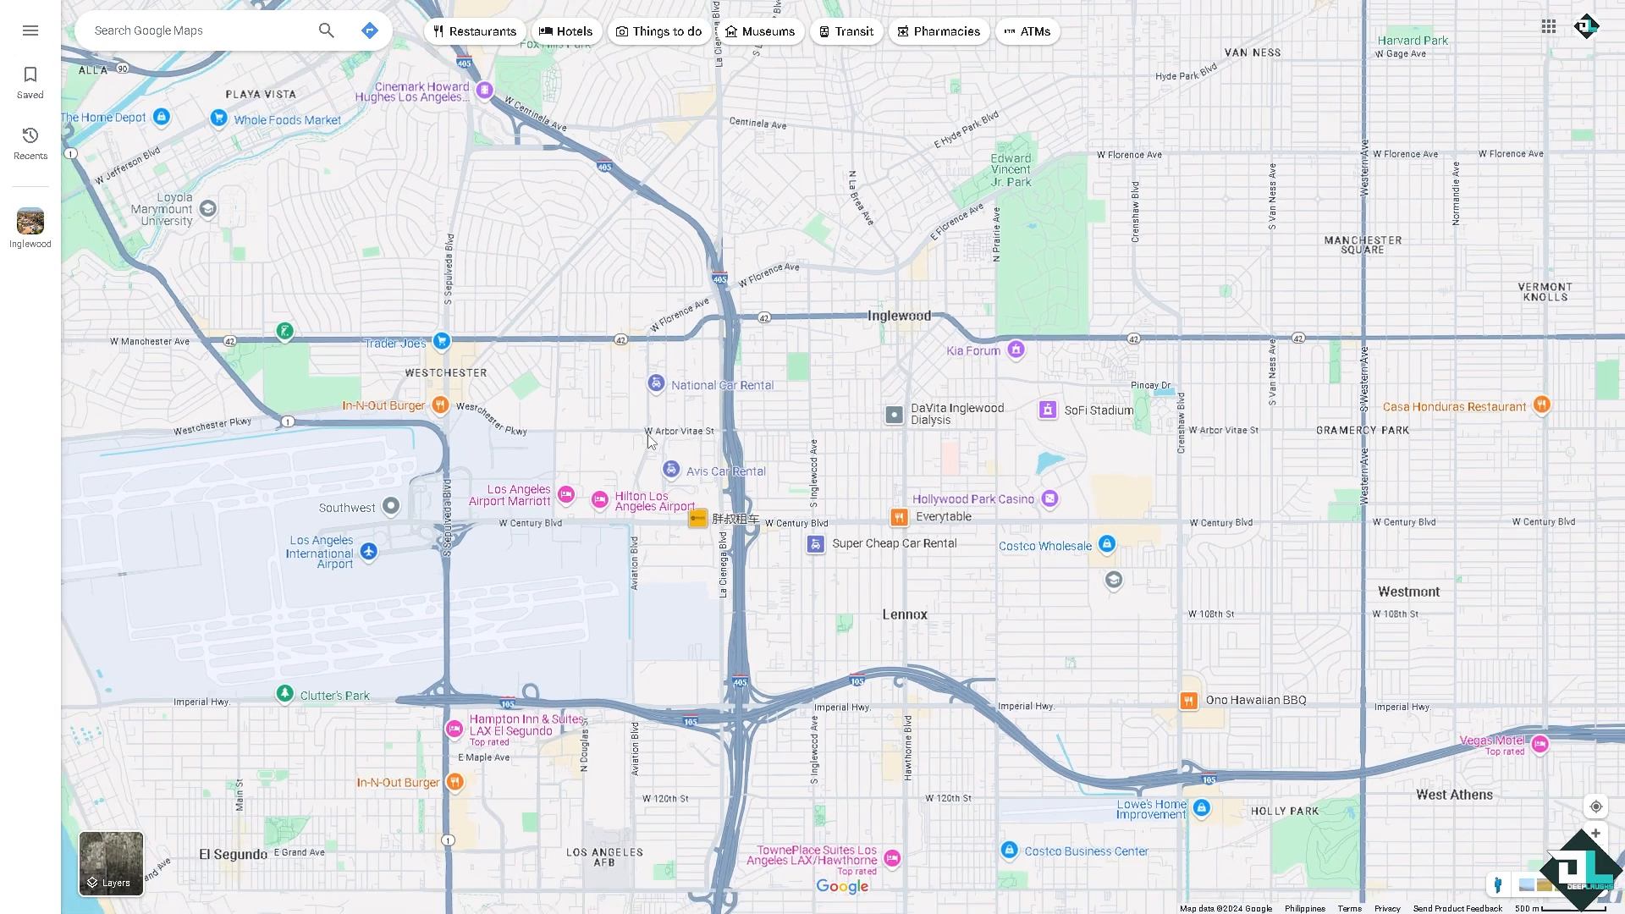
mouse_move(540, 498)
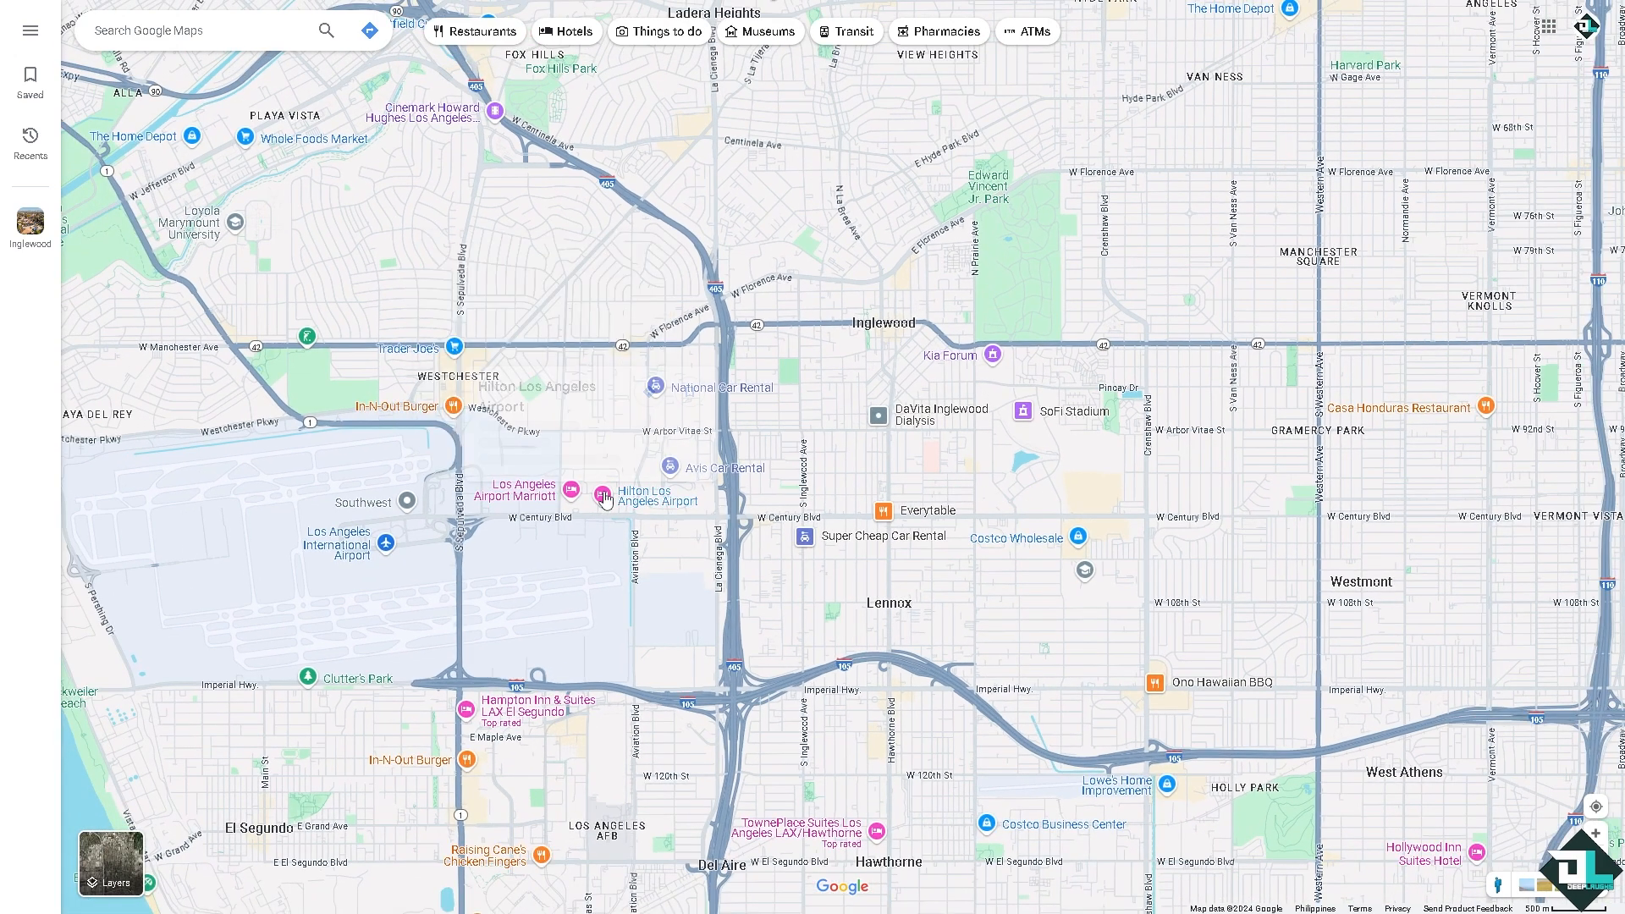
mouse_move(624, 501)
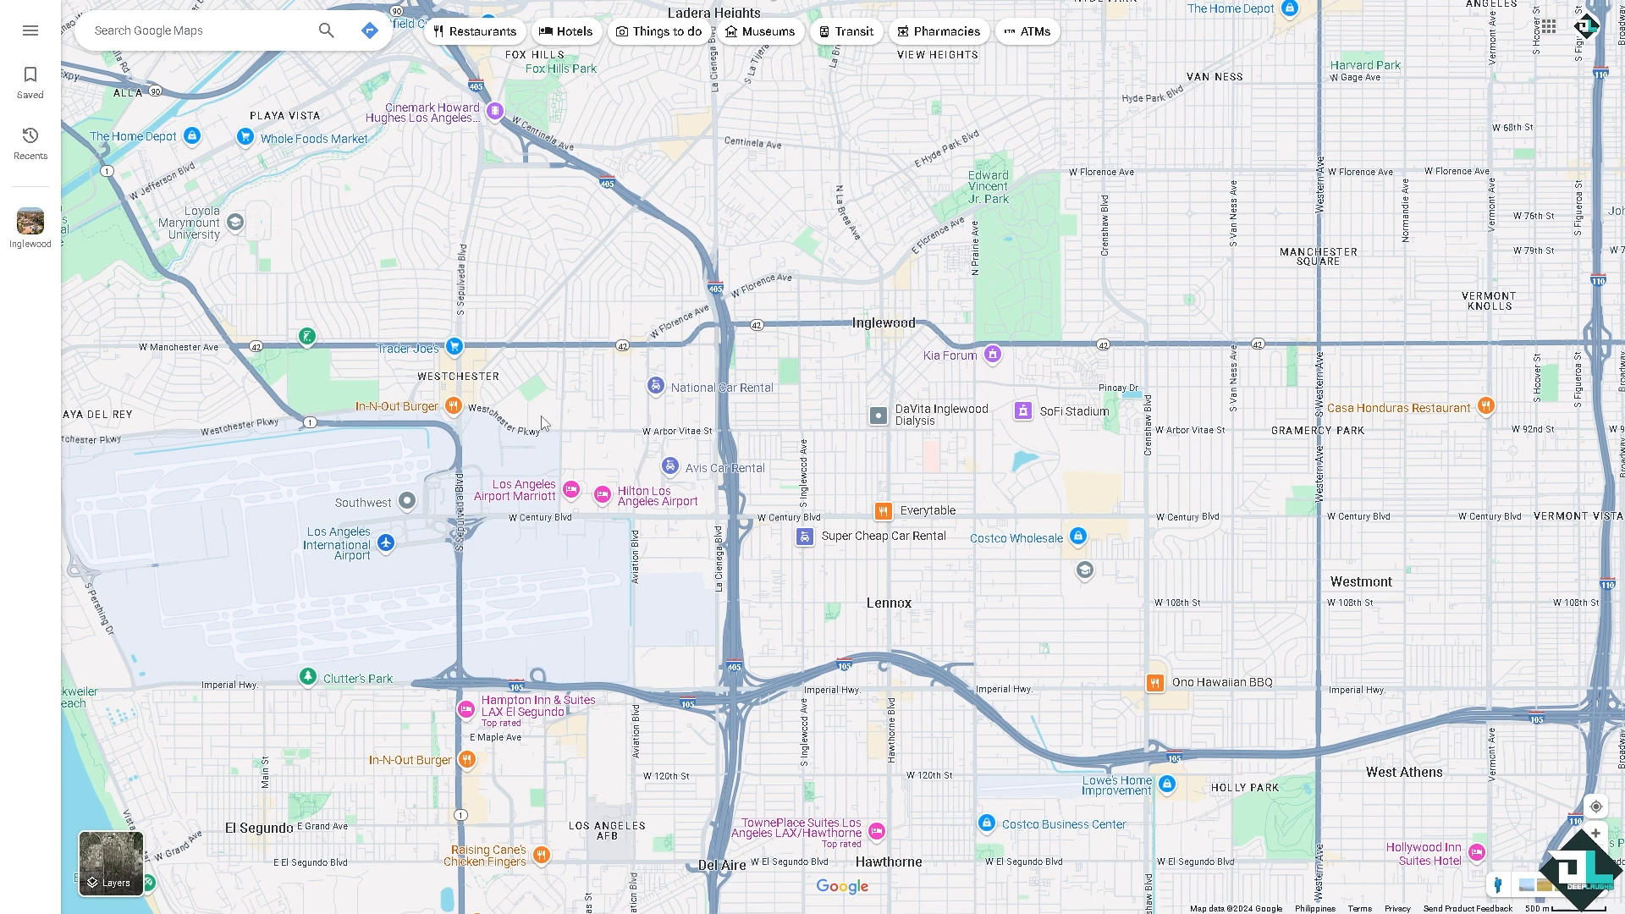
mouse_move(670, 467)
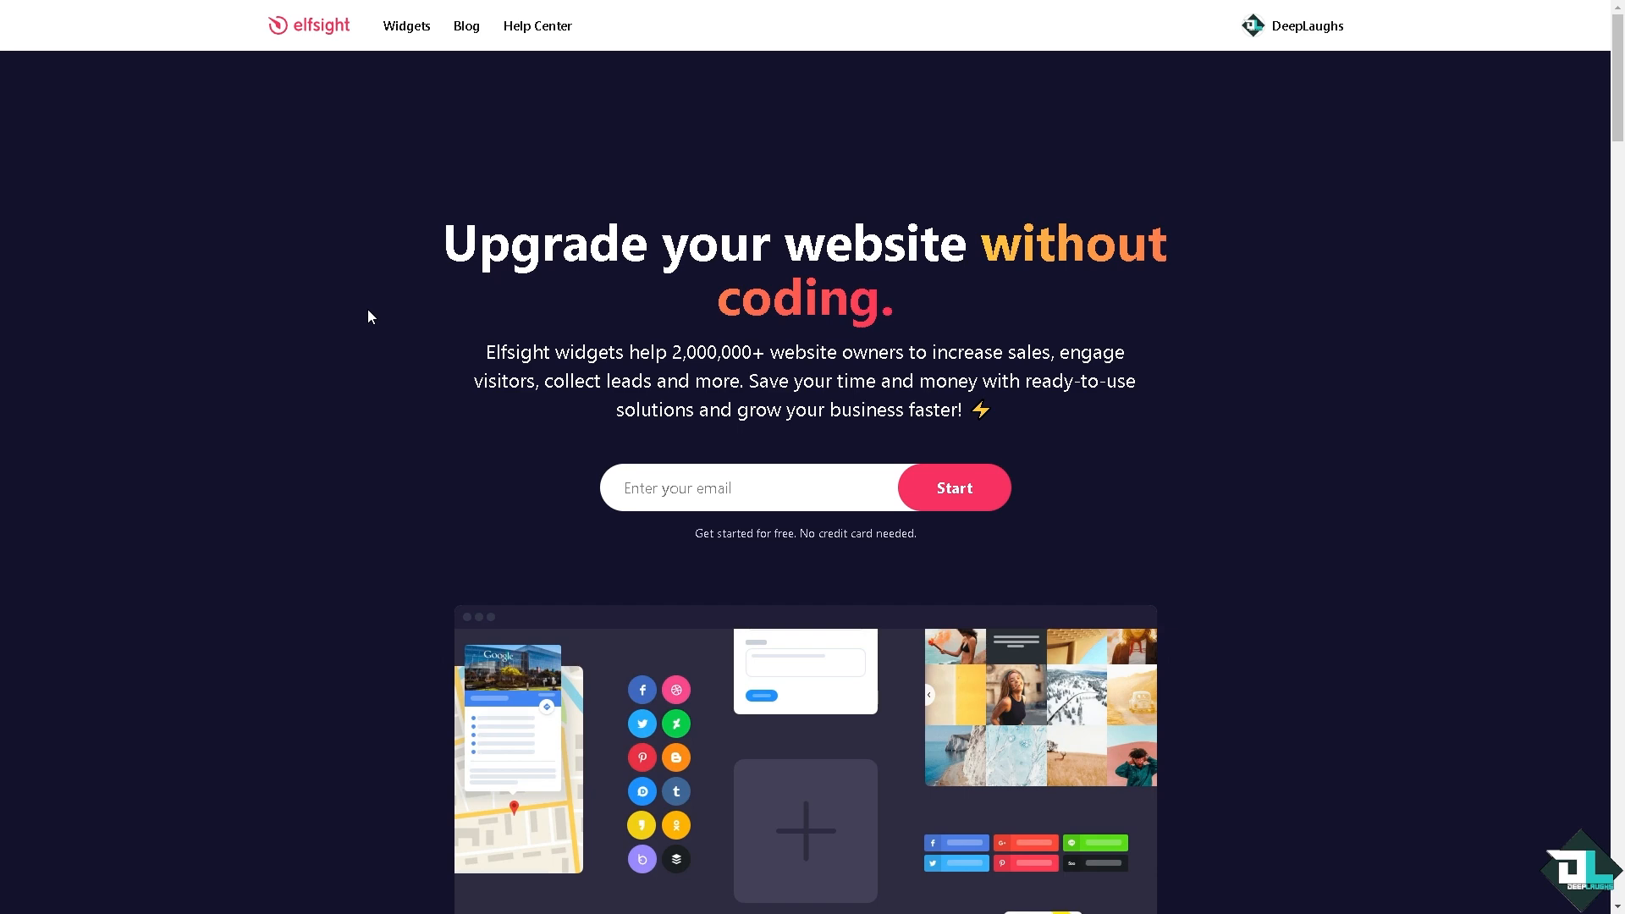
- Switch to Elfsight and open the Google Maps widget page from its widget catalogue
mouse_move(423, 30)
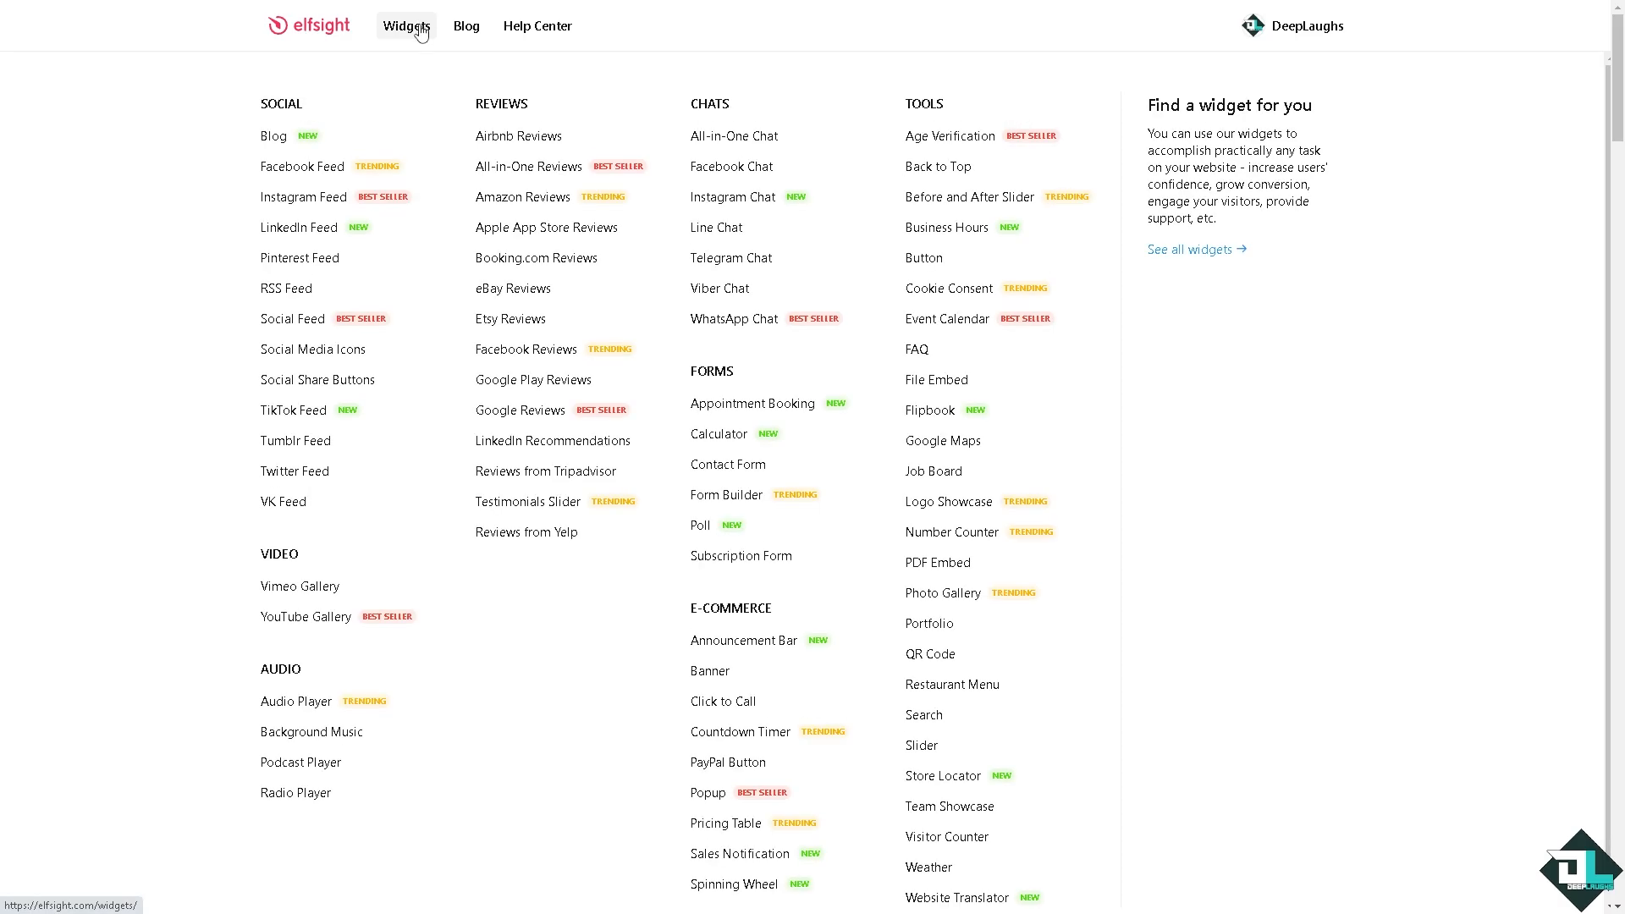
click(420, 31)
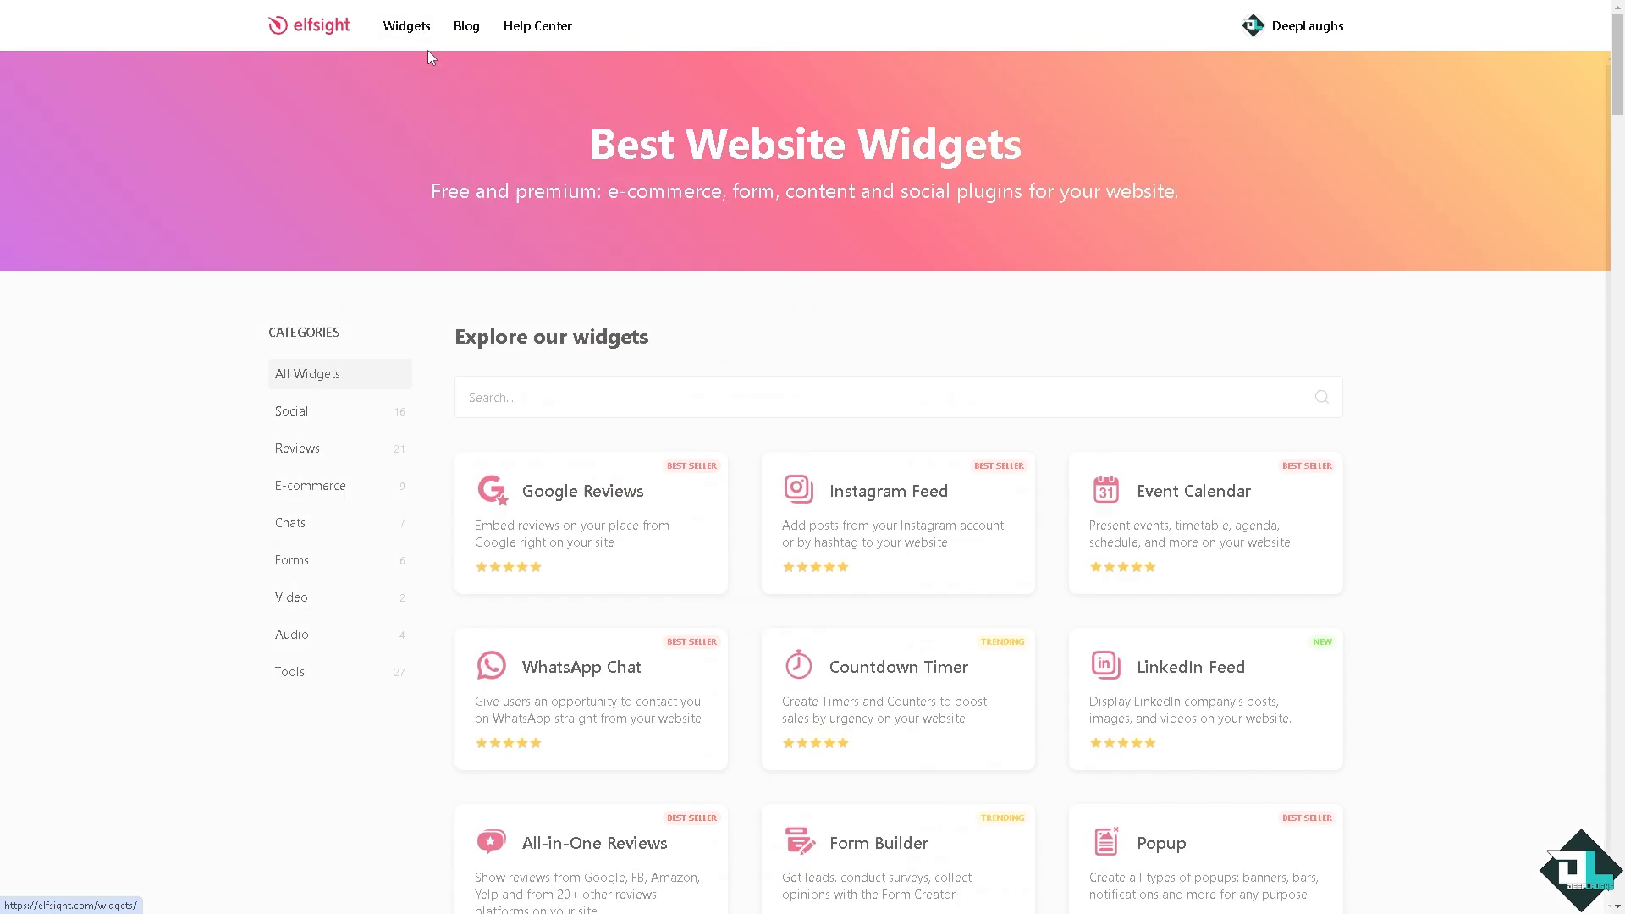
click(311, 28)
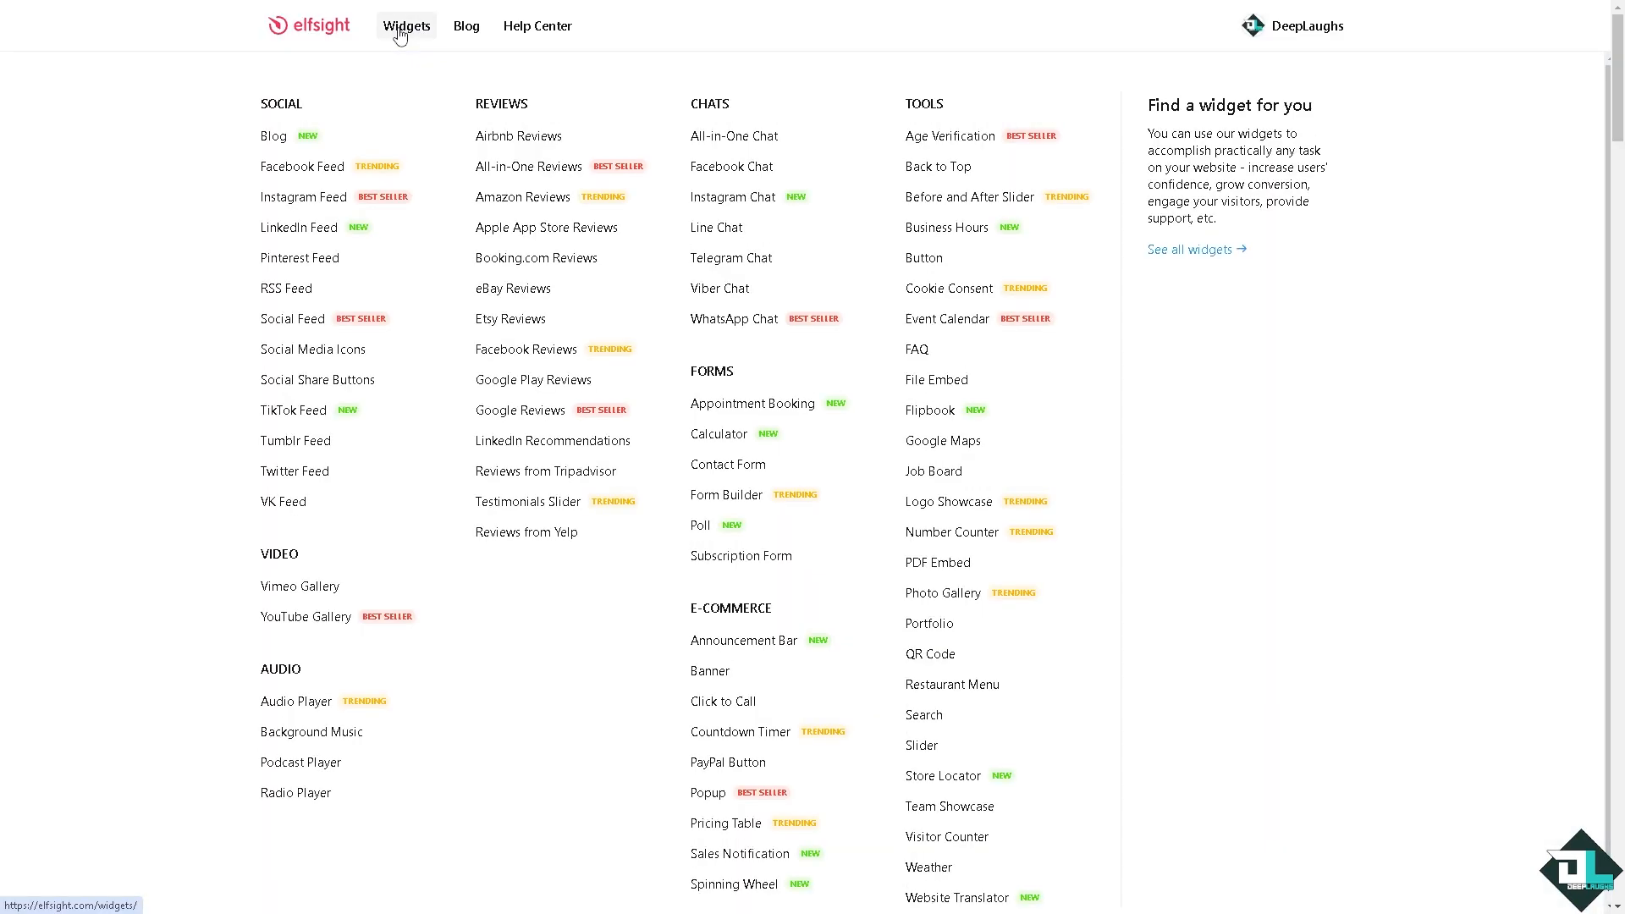
click(402, 33)
mouse_move(401, 33)
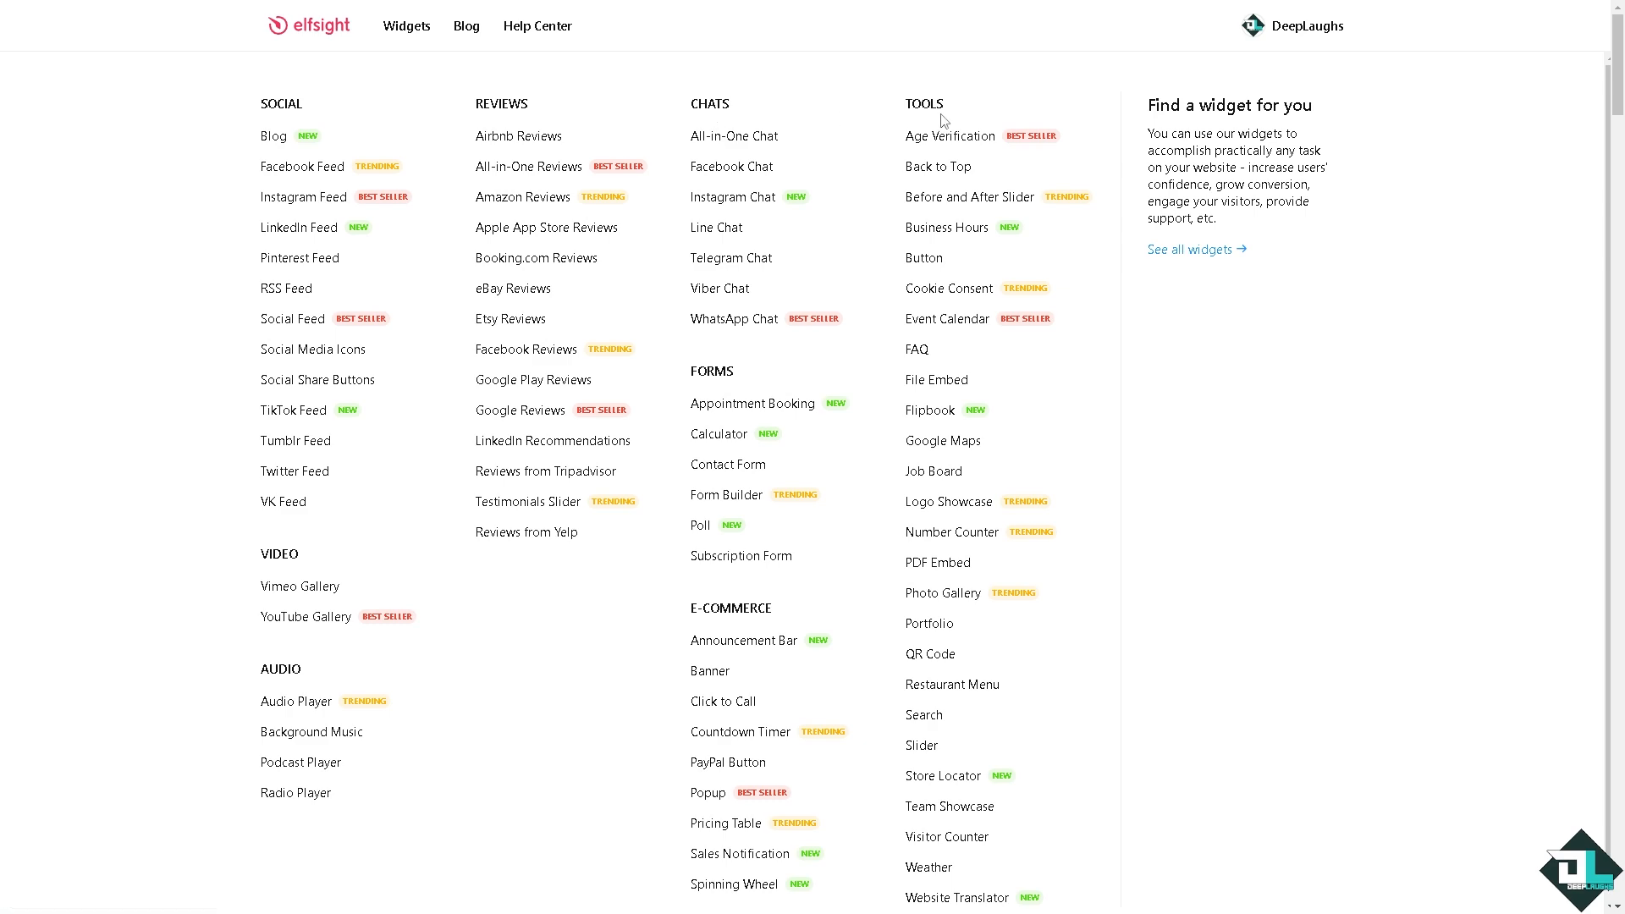
click(946, 449)
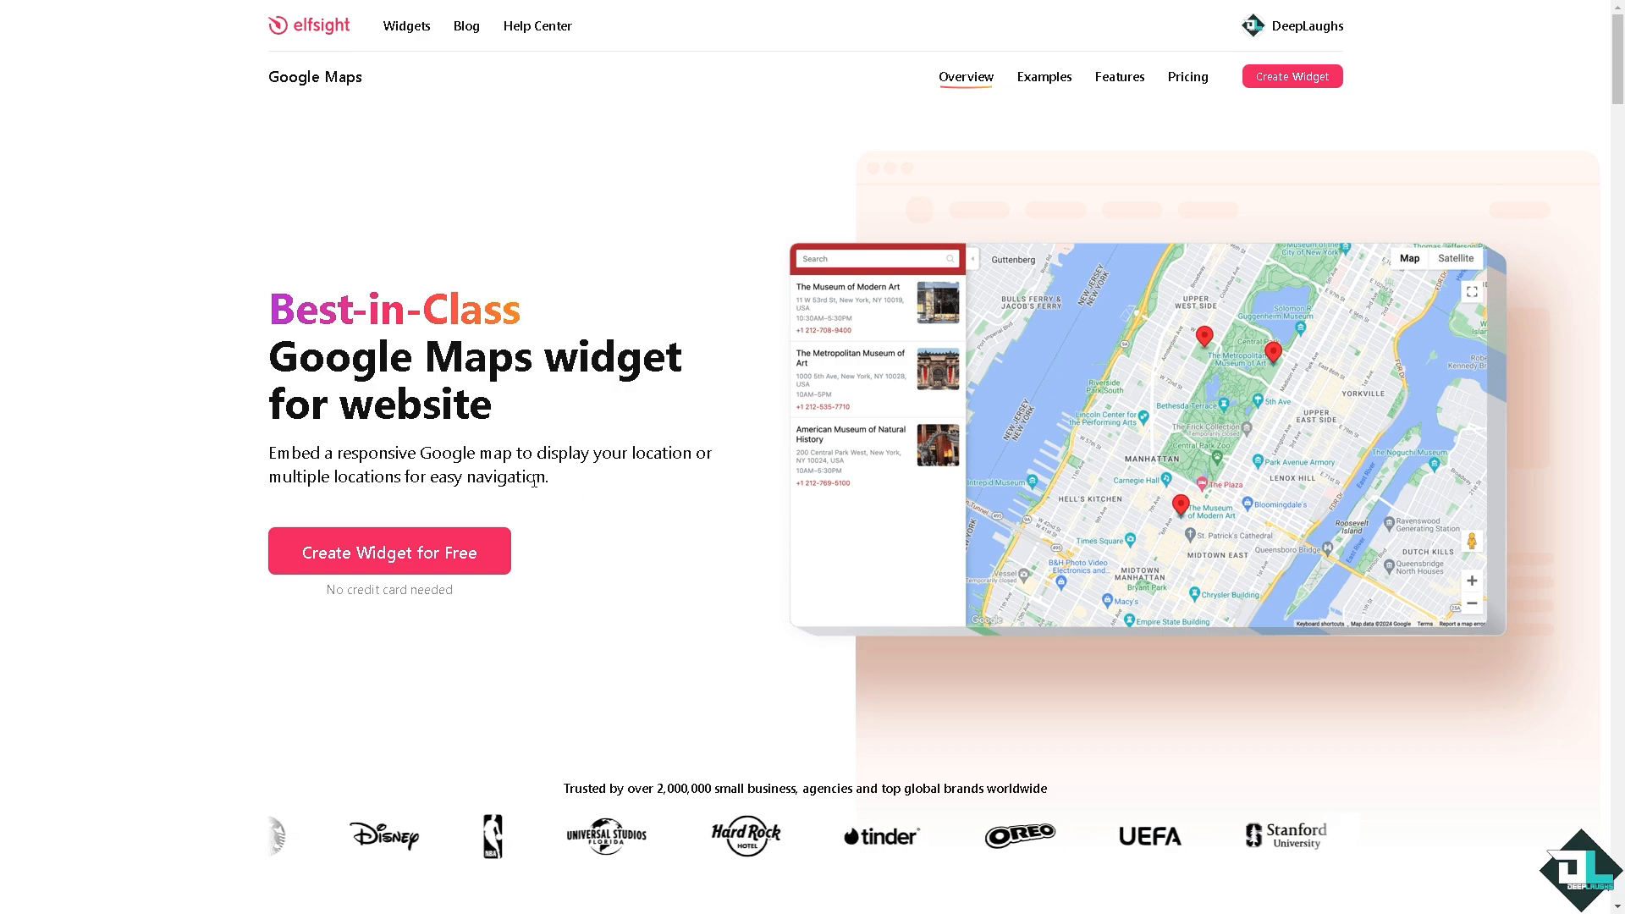
- Start creating a free Google Maps widget and preview the Single Location, Dark Map, Styled Map, Countries and Infrastructure templates
click(424, 550)
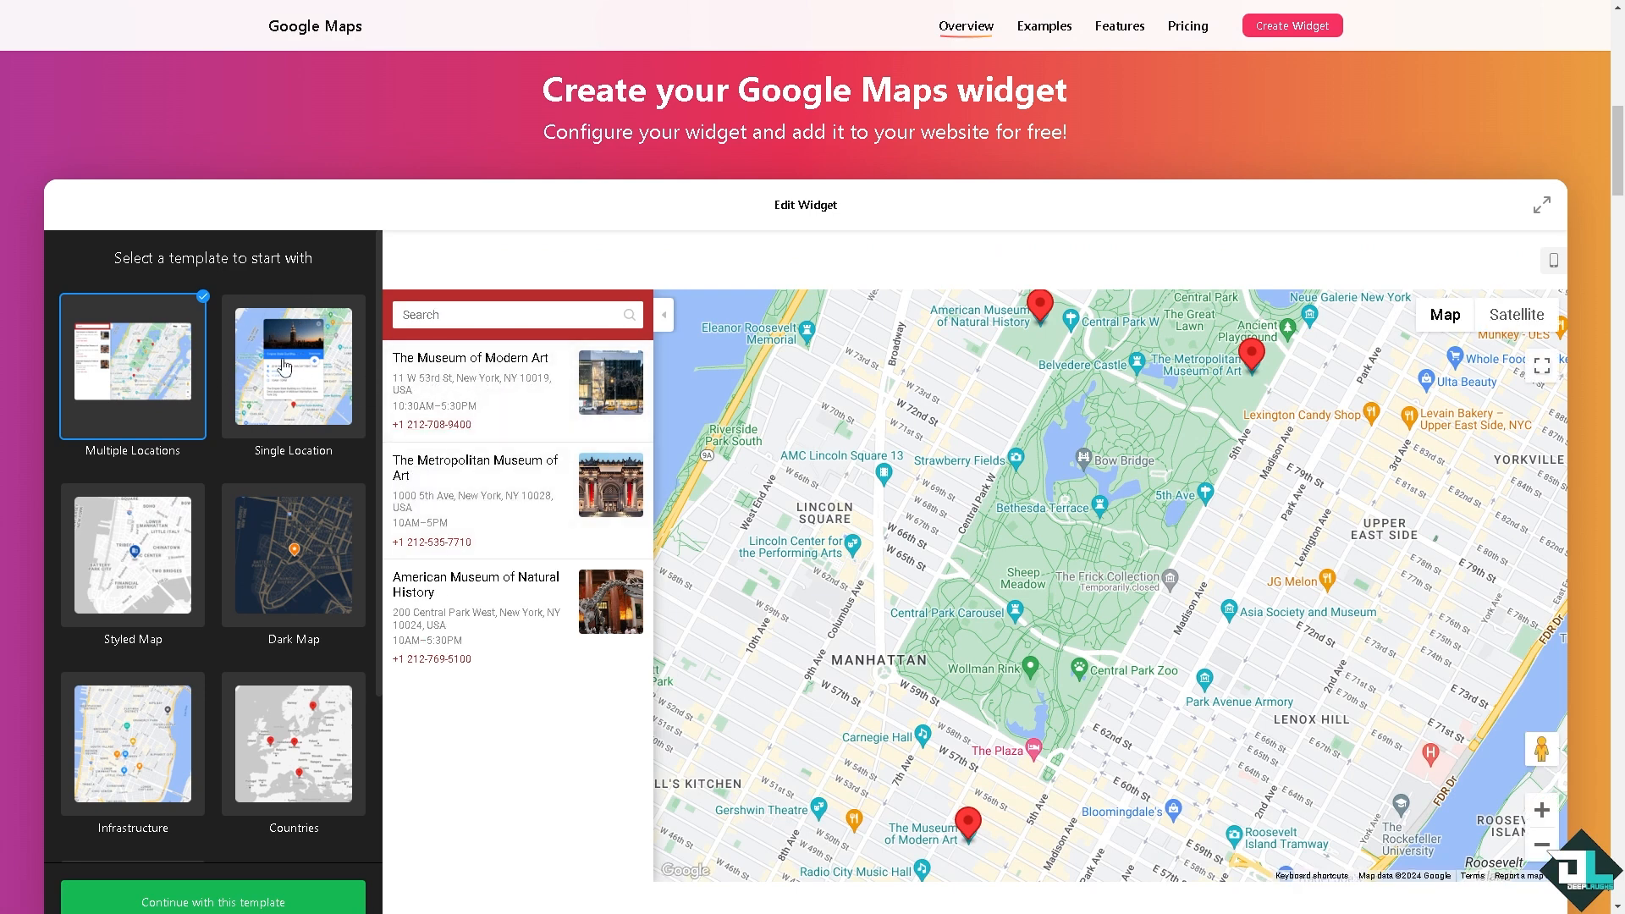
click(295, 402)
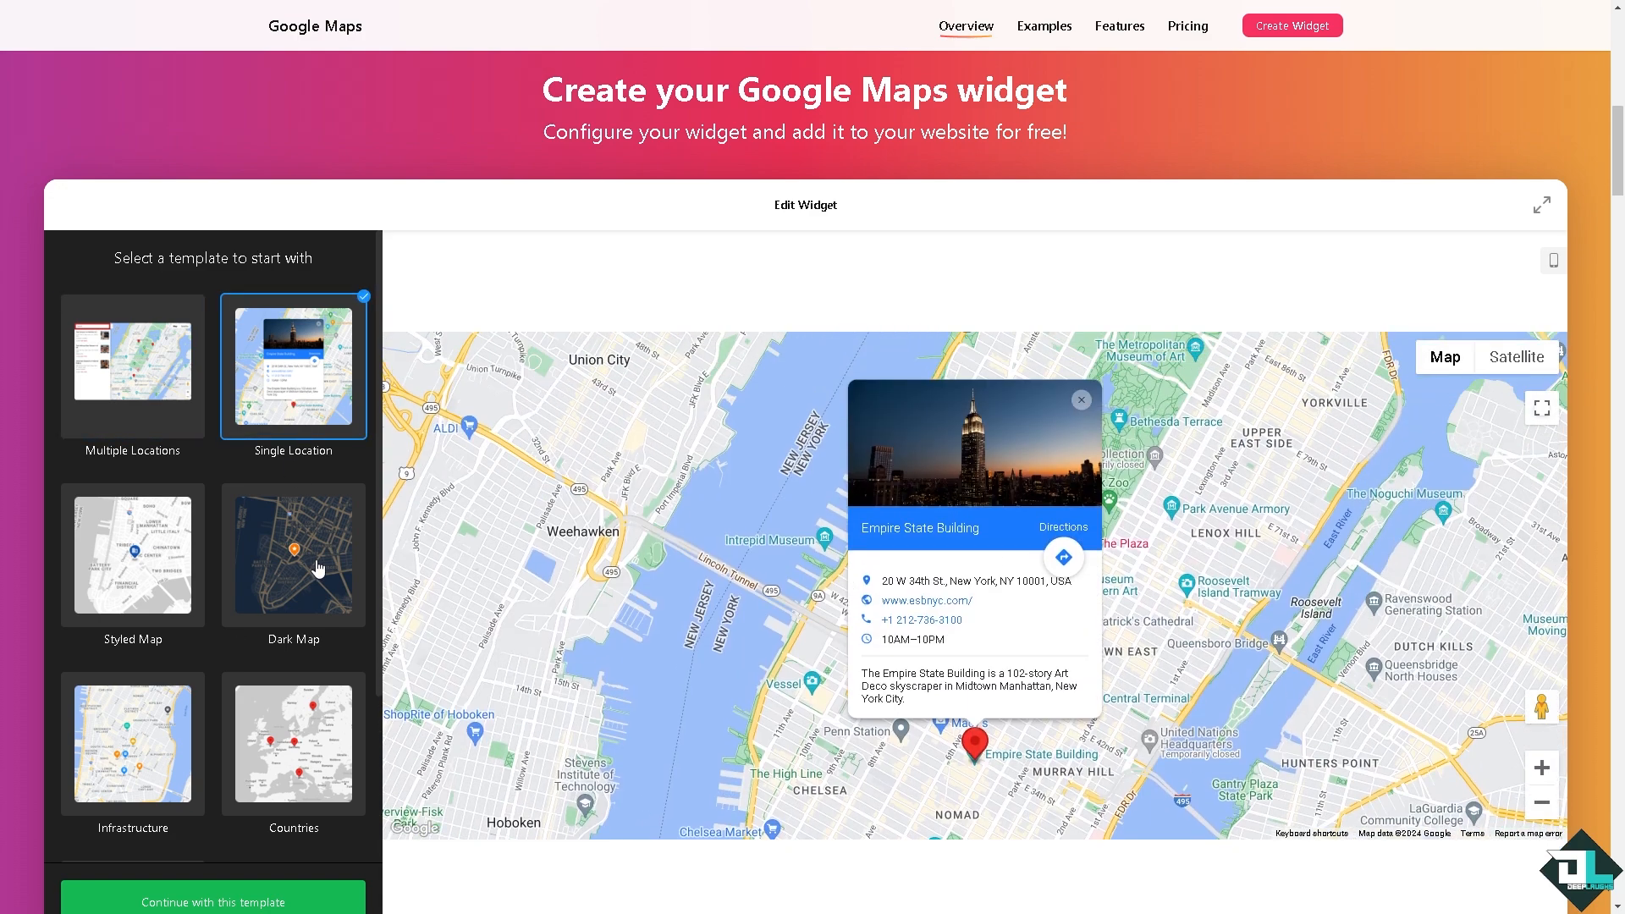
click(310, 567)
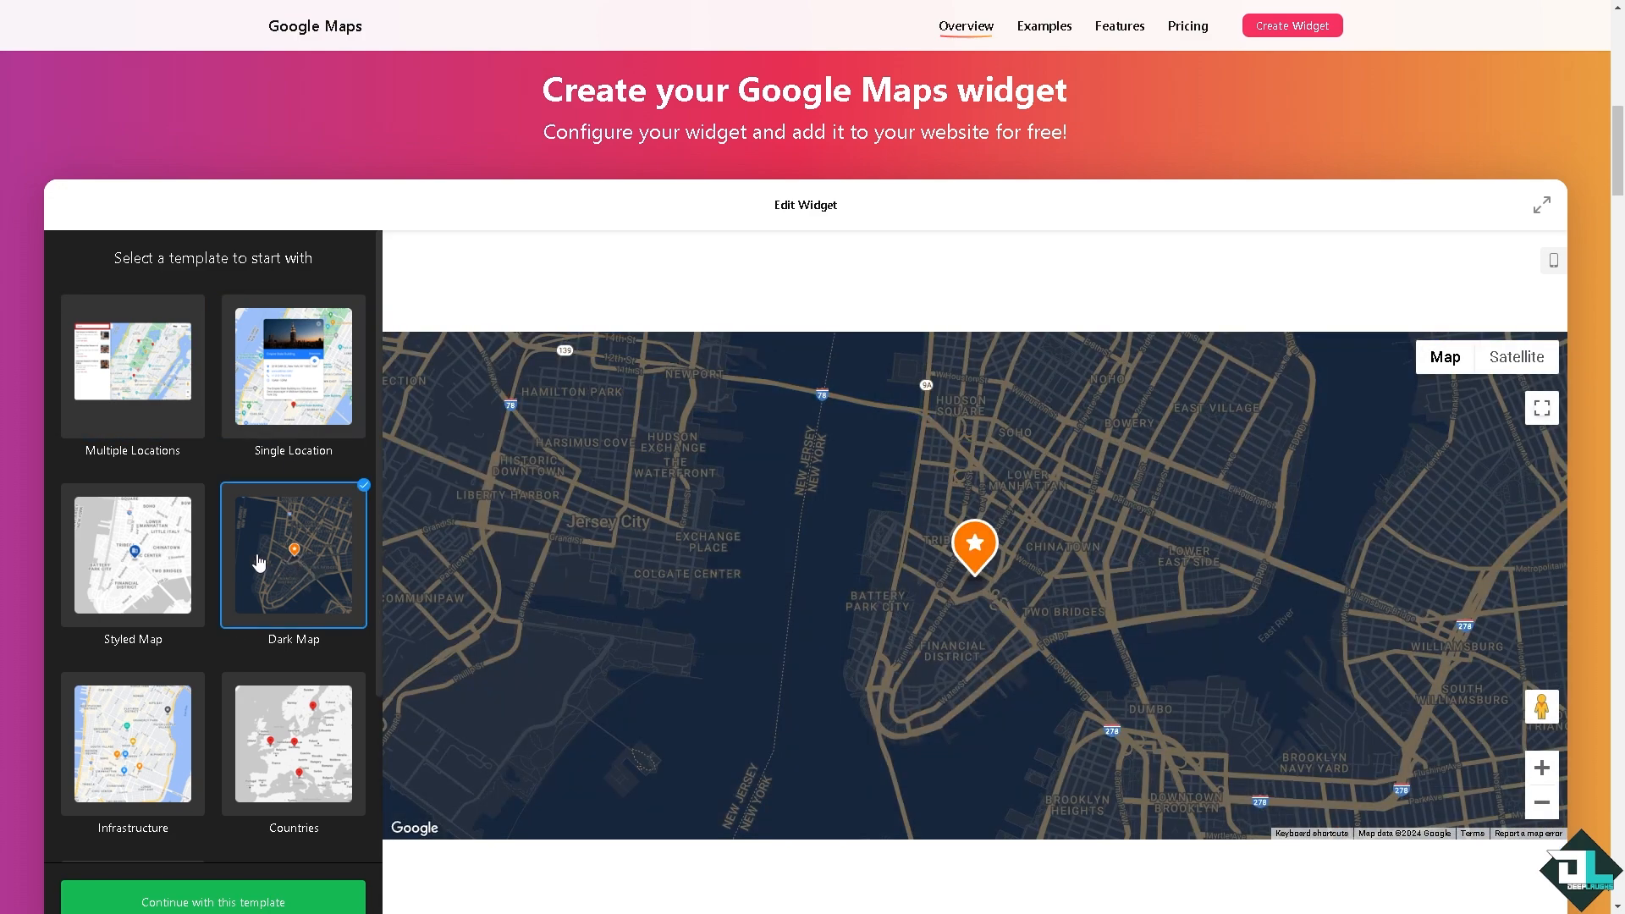
click(165, 561)
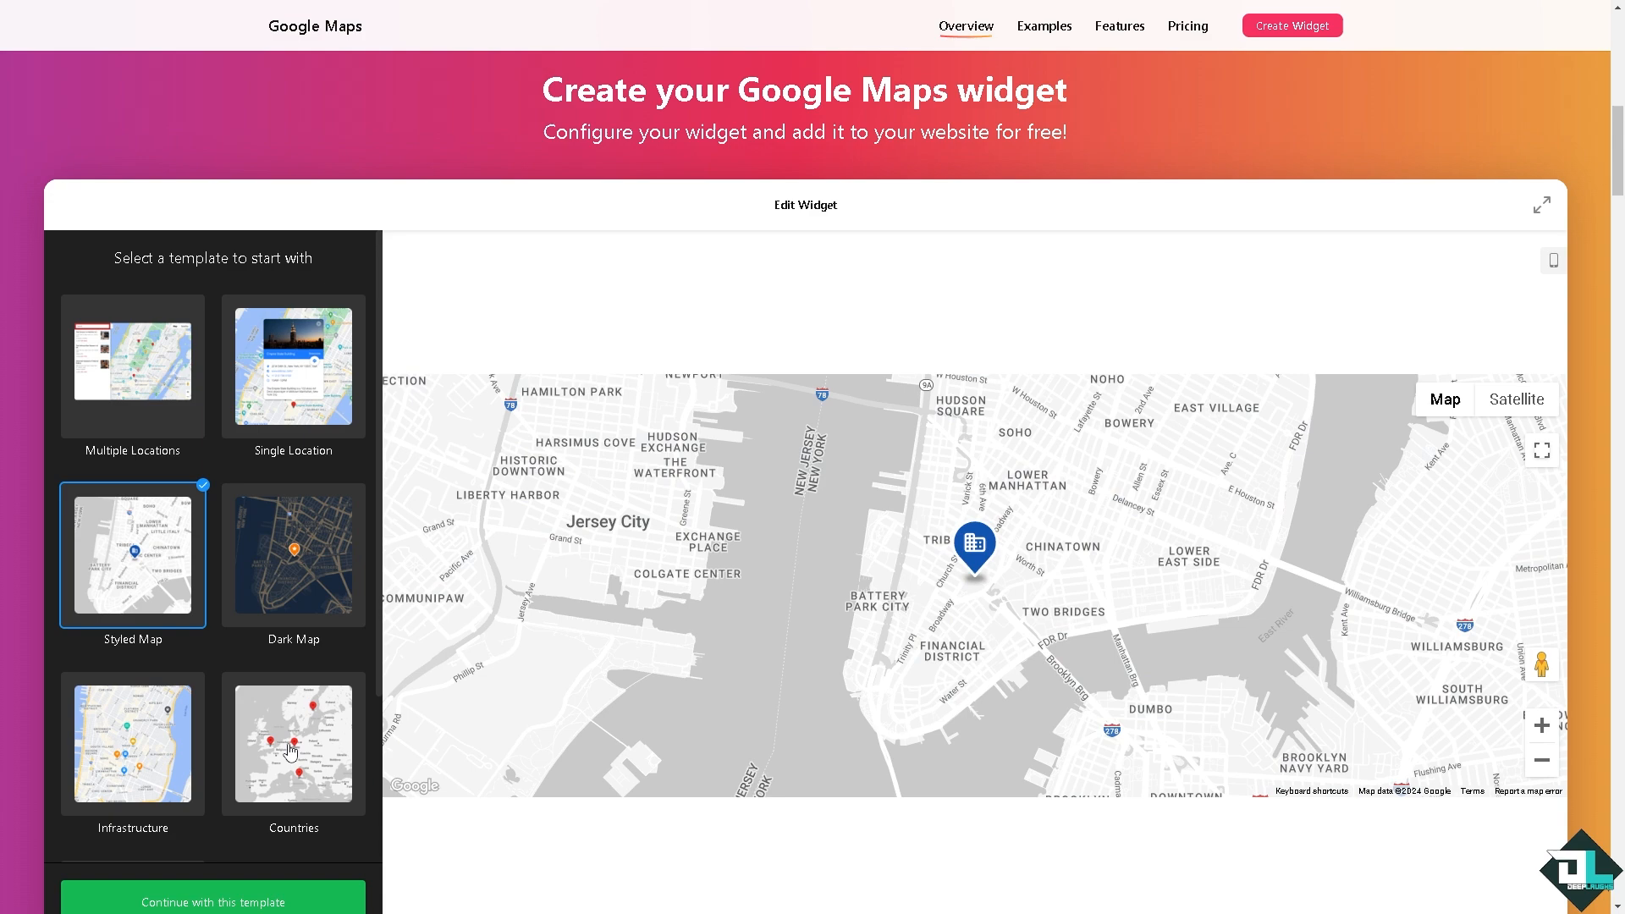
click(291, 750)
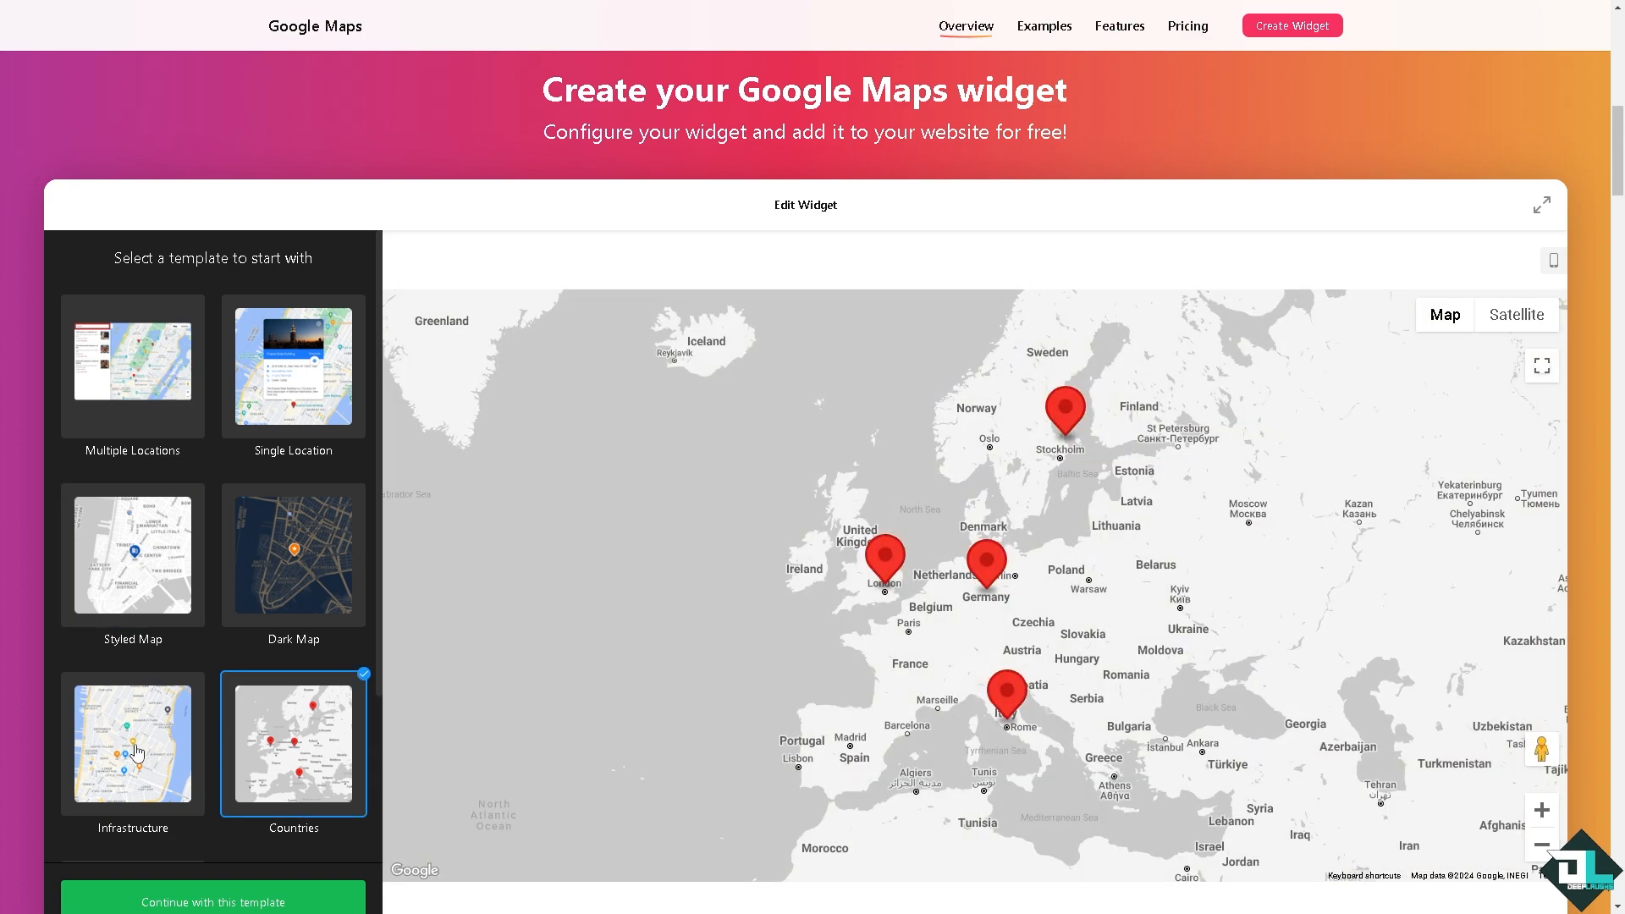
click(138, 749)
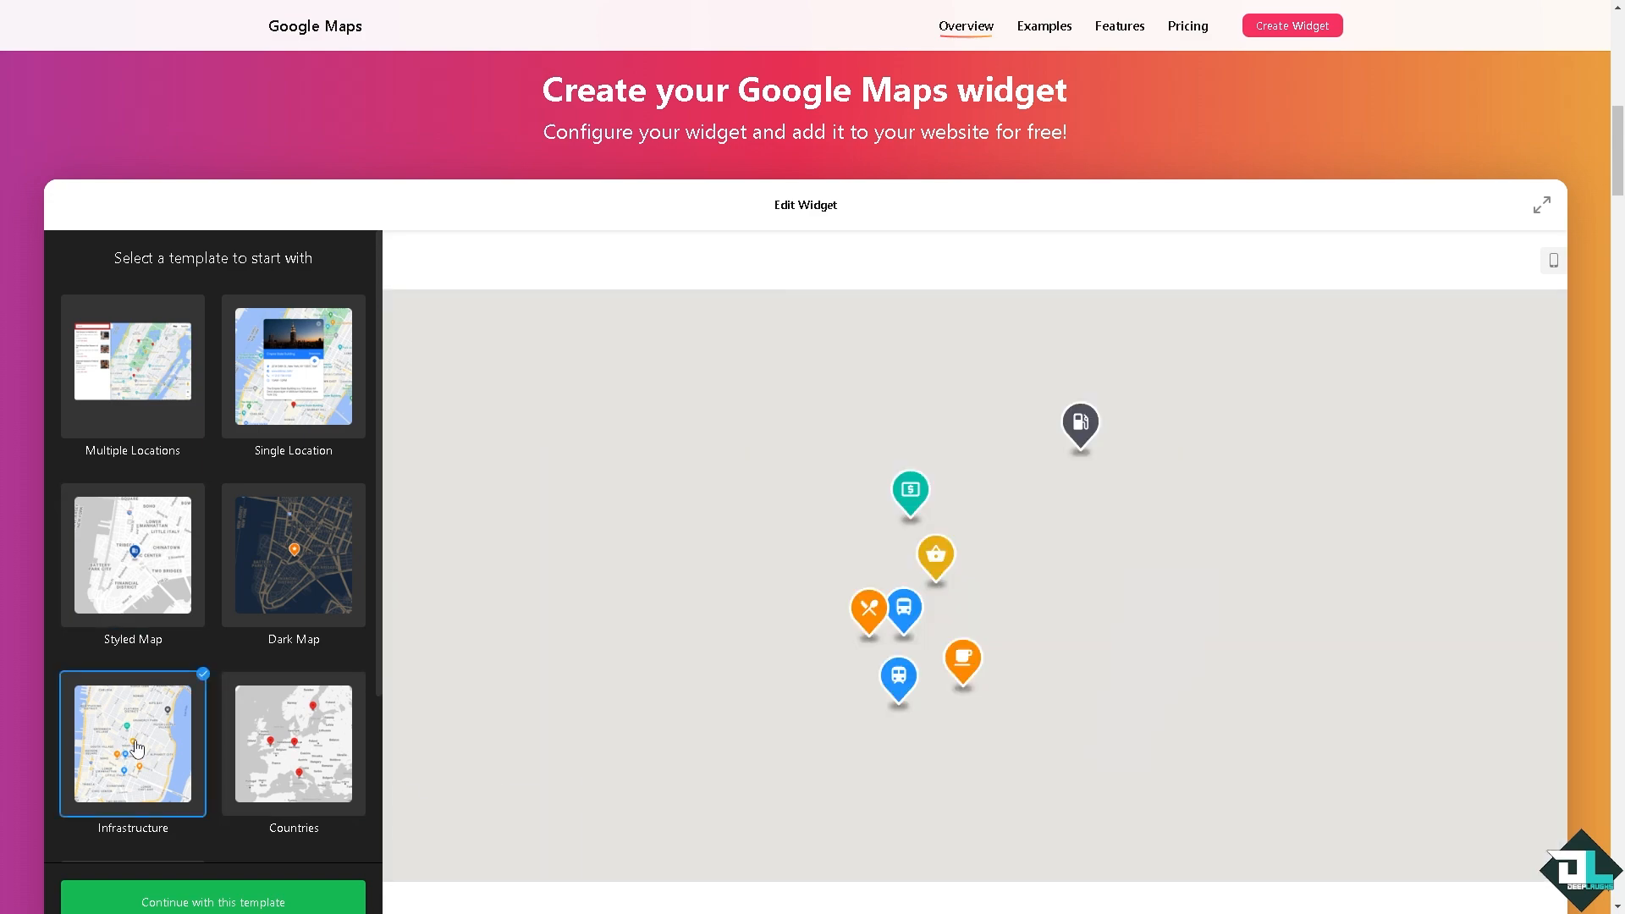
- Choose the Dark Map template, continue with it, and add the widget to the website for free
click(295, 553)
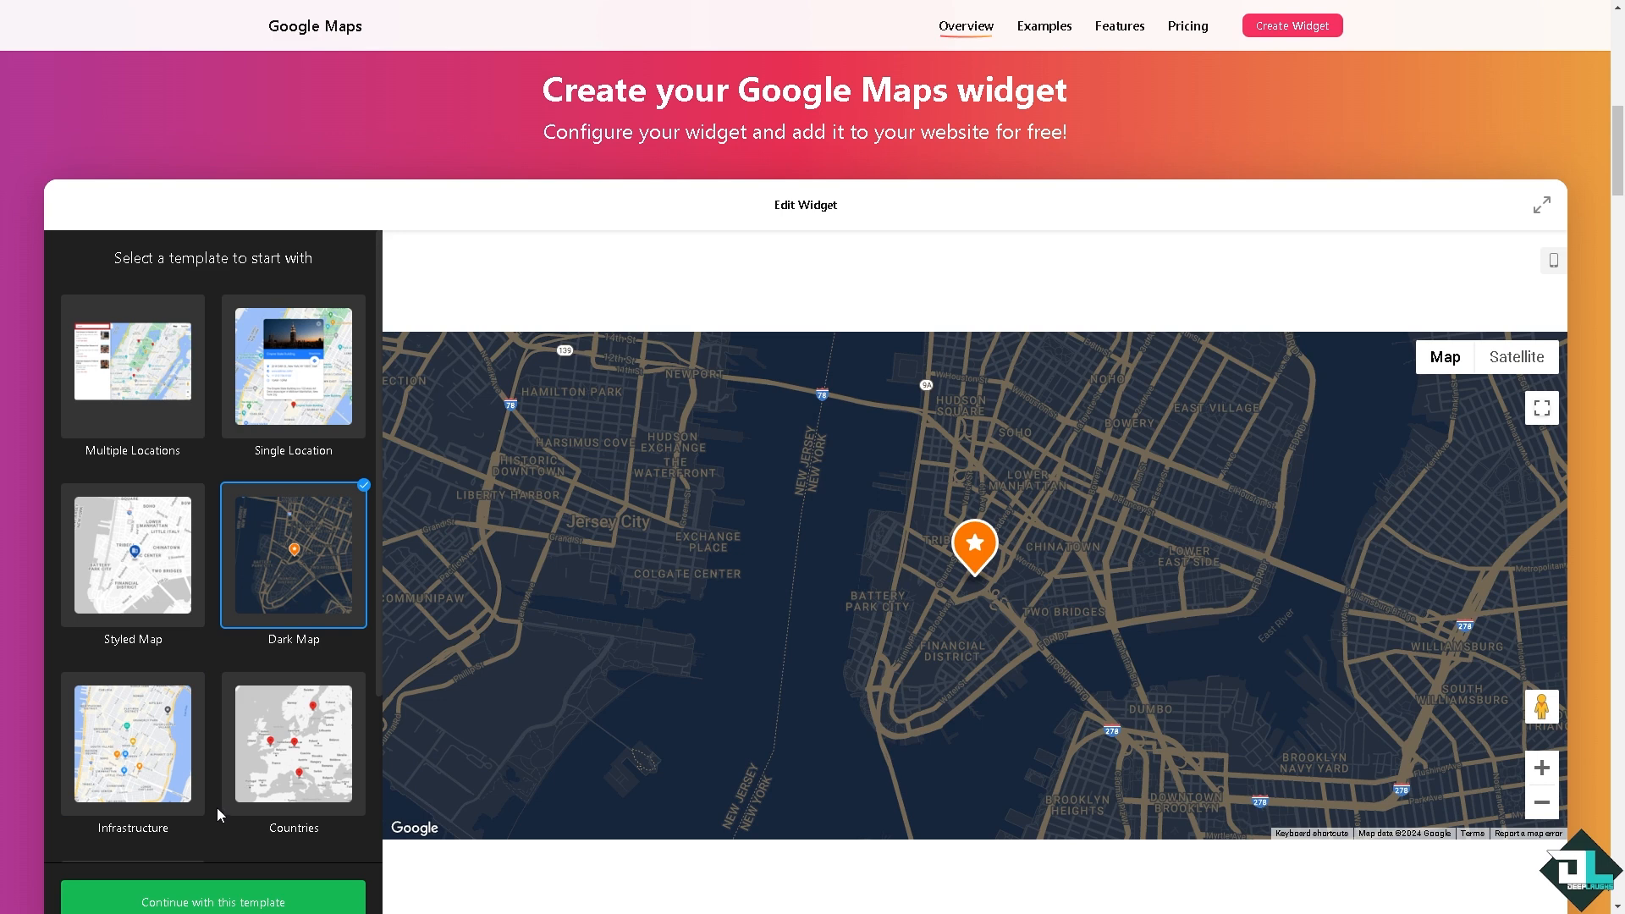
click(243, 904)
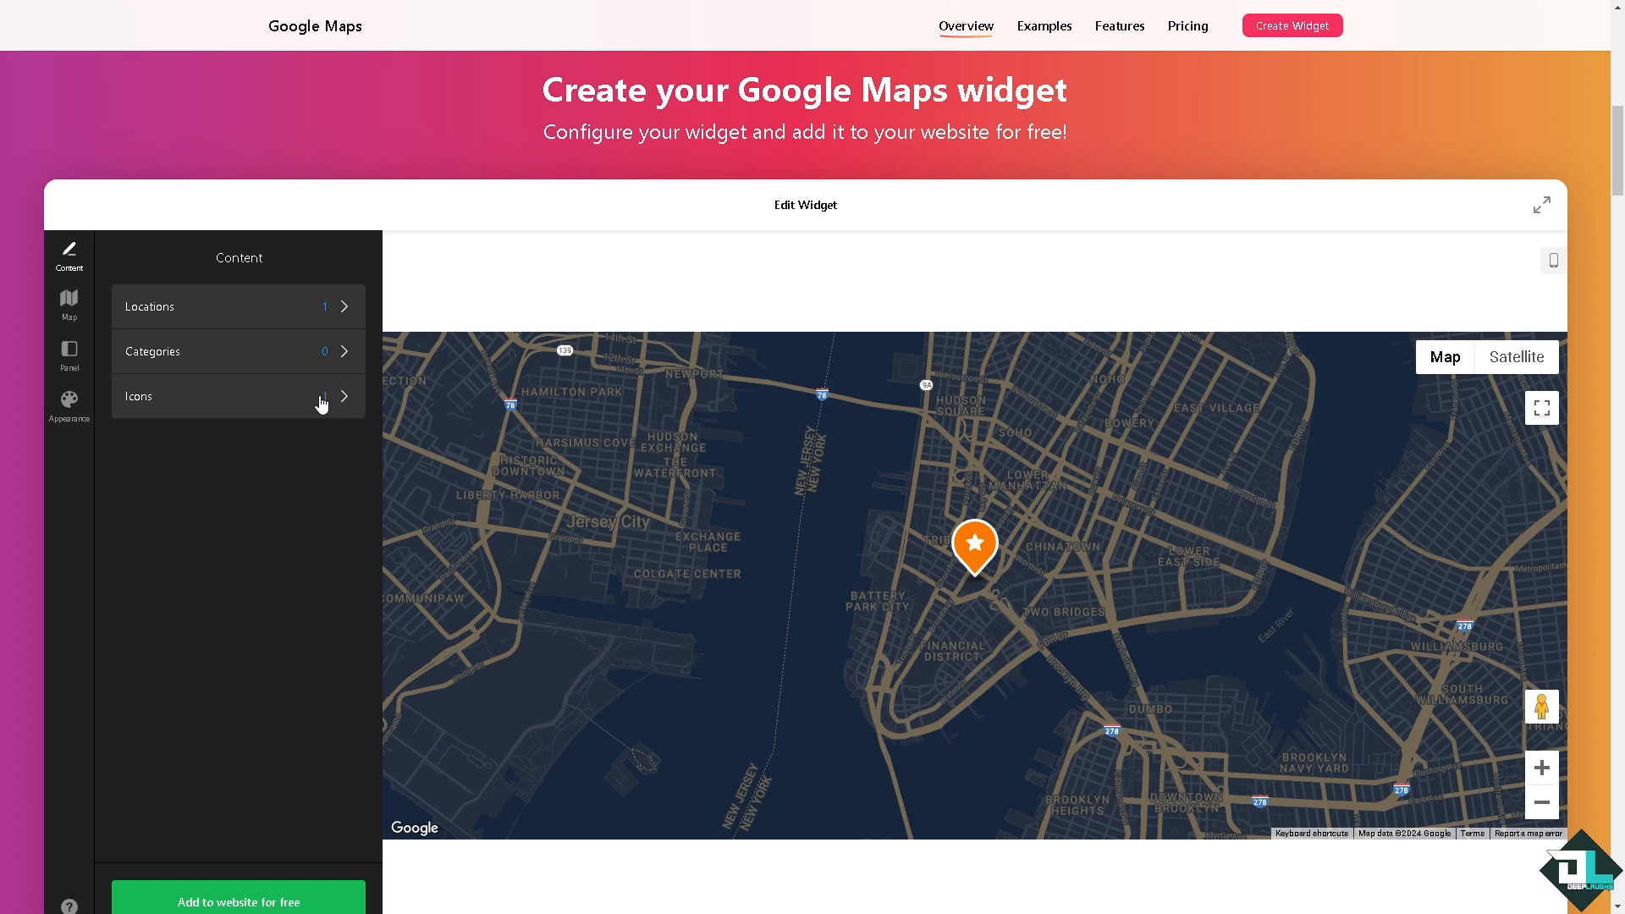
click(272, 902)
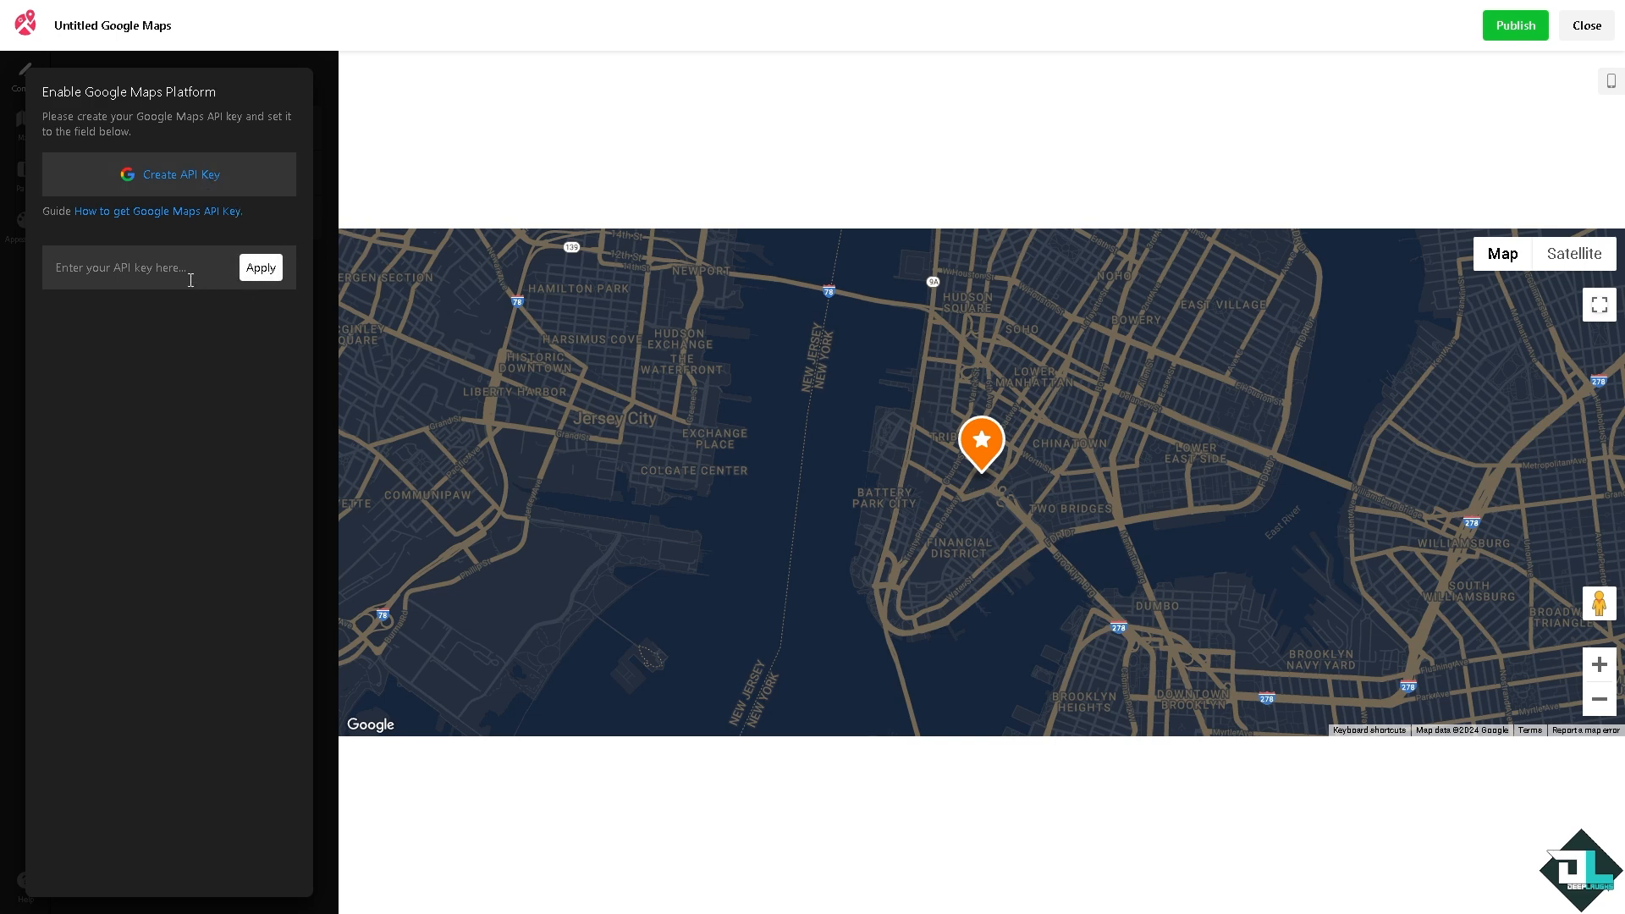
- Follow the API key creation link to Google Maps Platform, get started, and open APIs & Services in Google Cloud
click(217, 184)
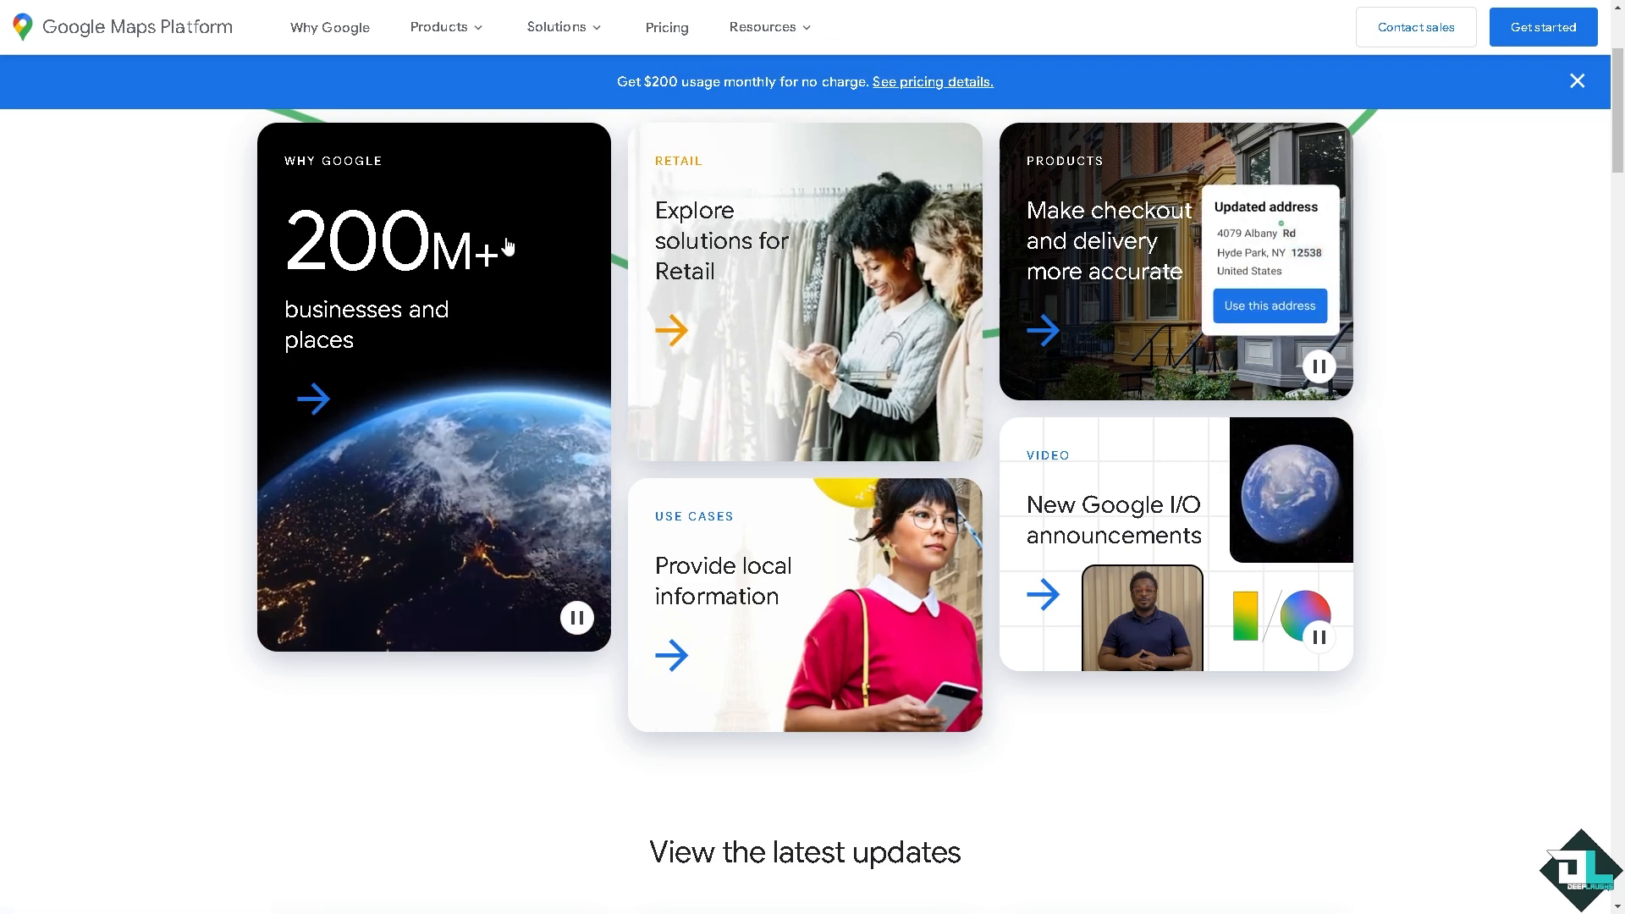
scroll(865, 341, down, 9)
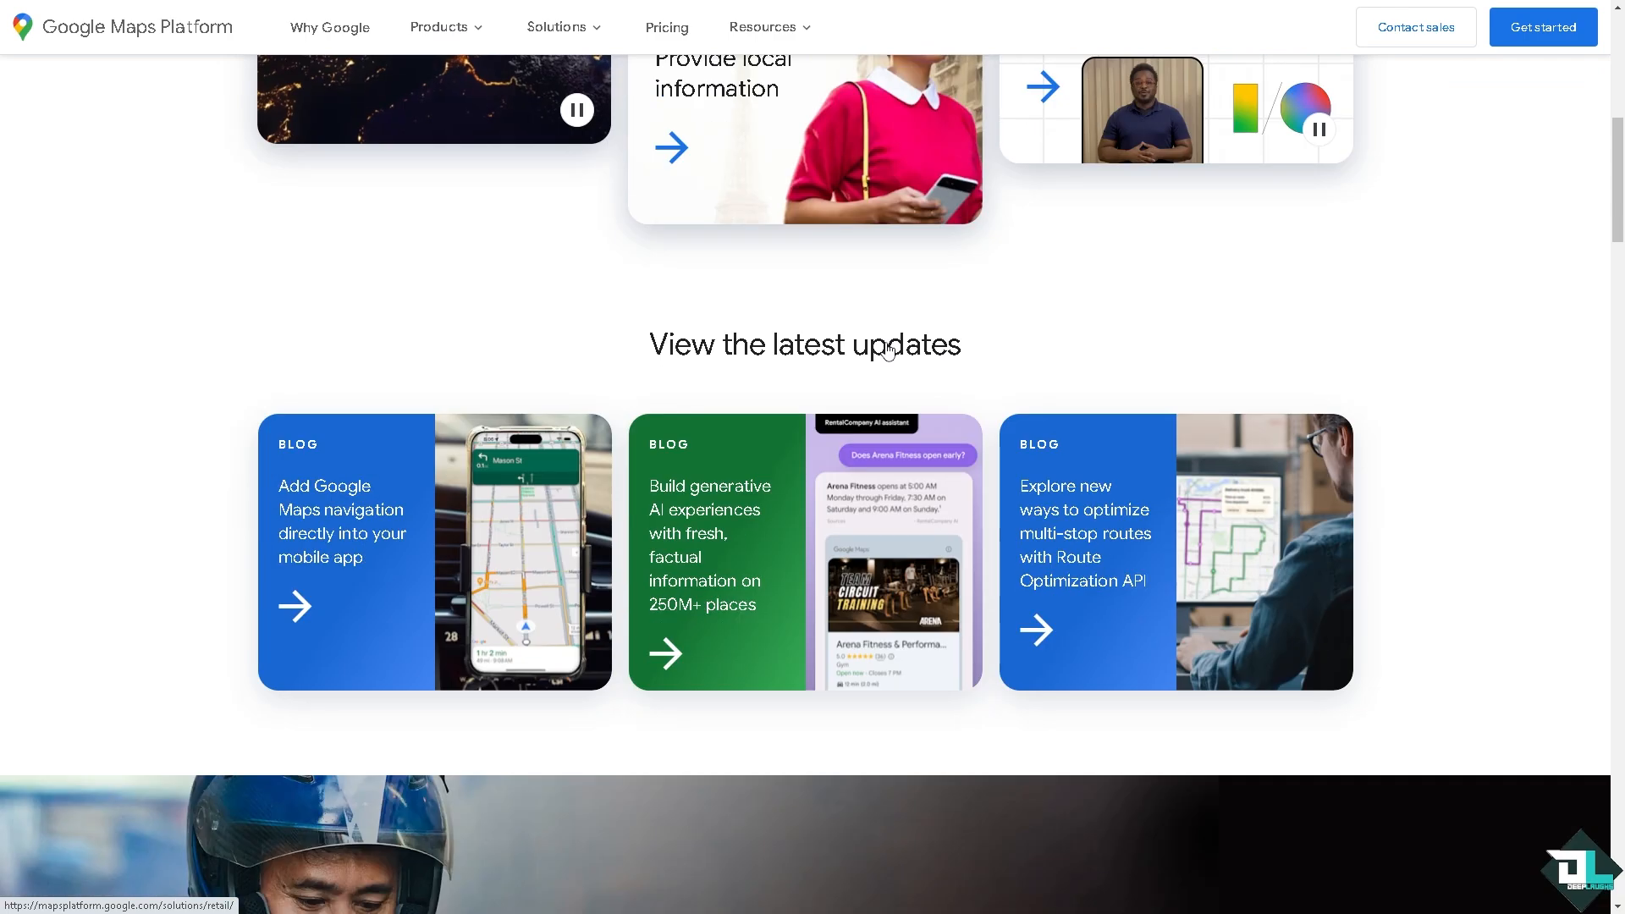
scroll(886, 350, down, 4)
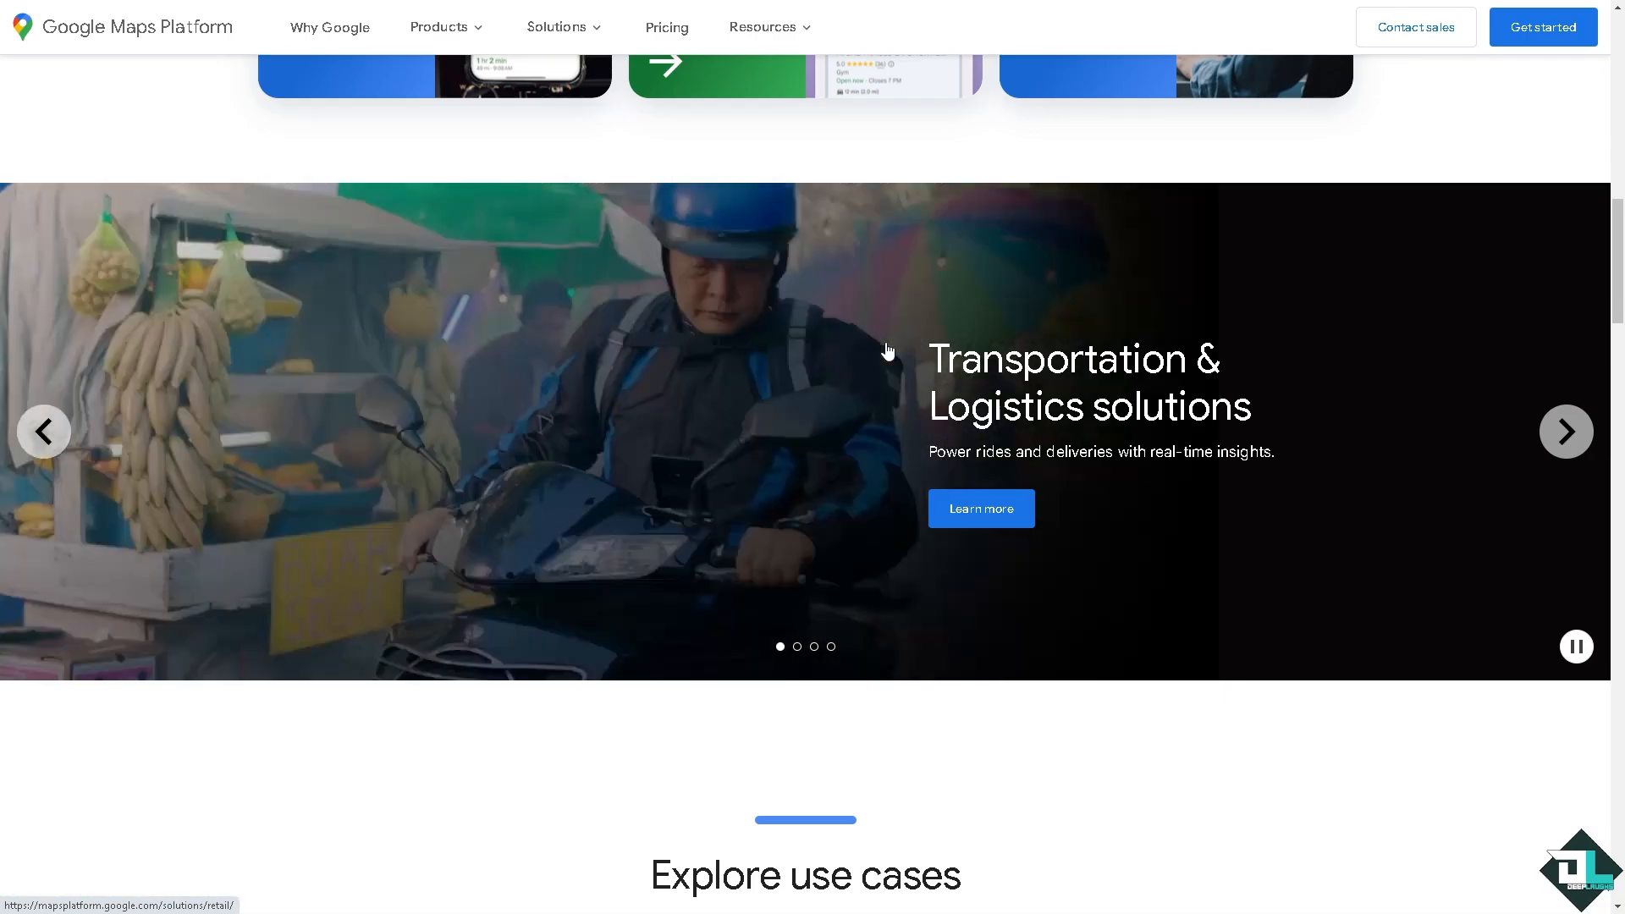
scroll(890, 352, up, 8)
scroll(889, 341, up, 4)
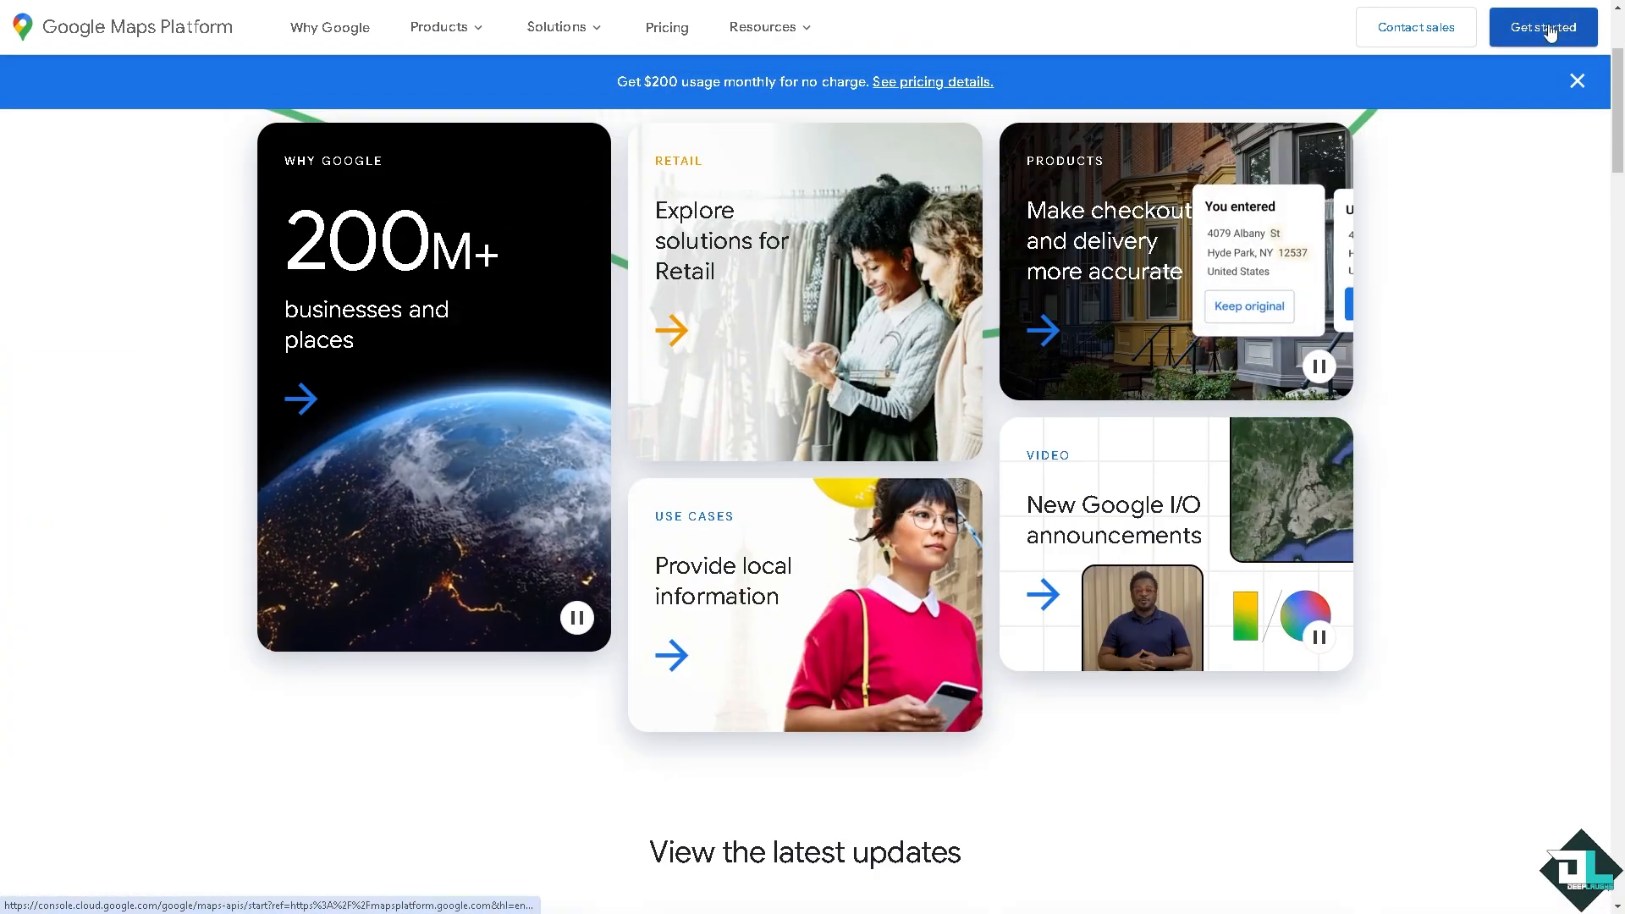
click(1542, 27)
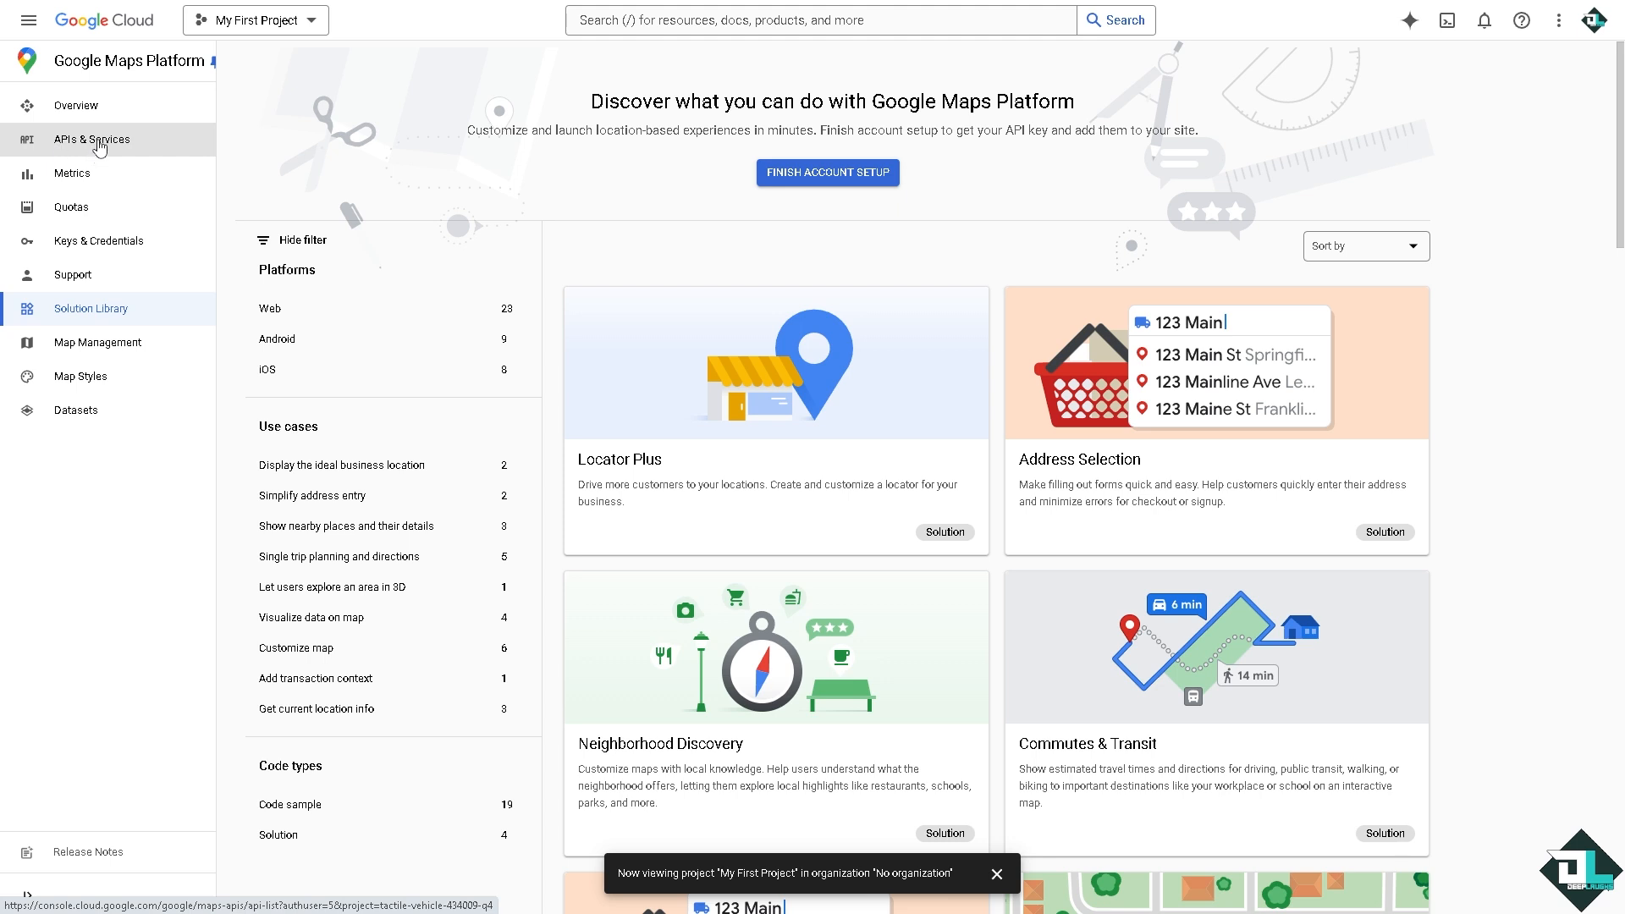
click(99, 142)
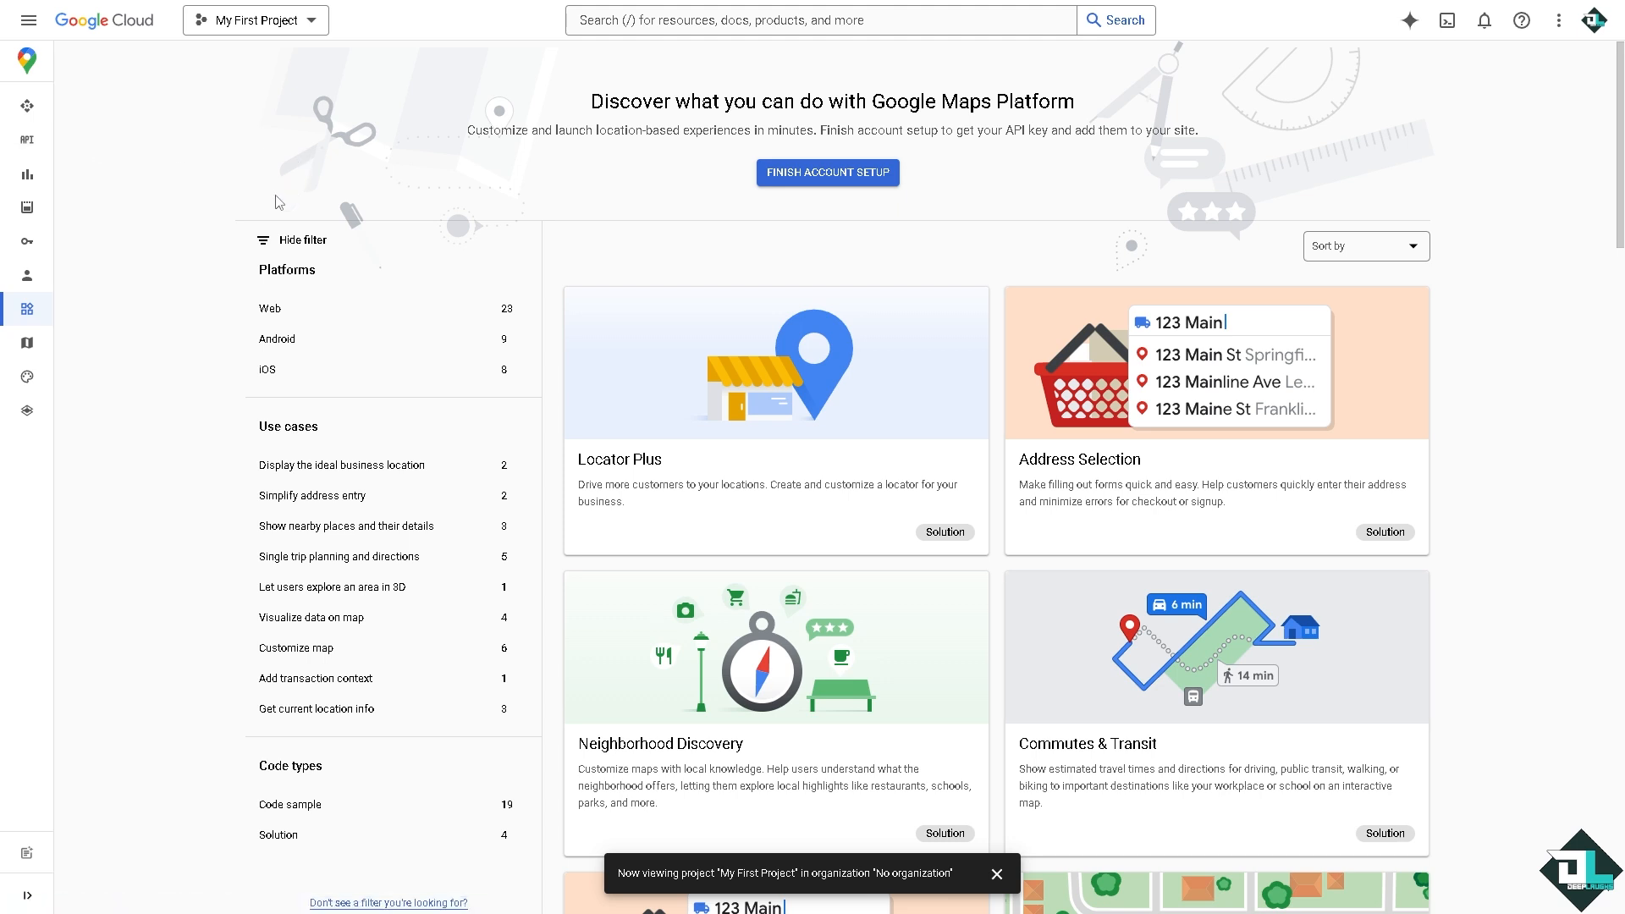
click(57, 146)
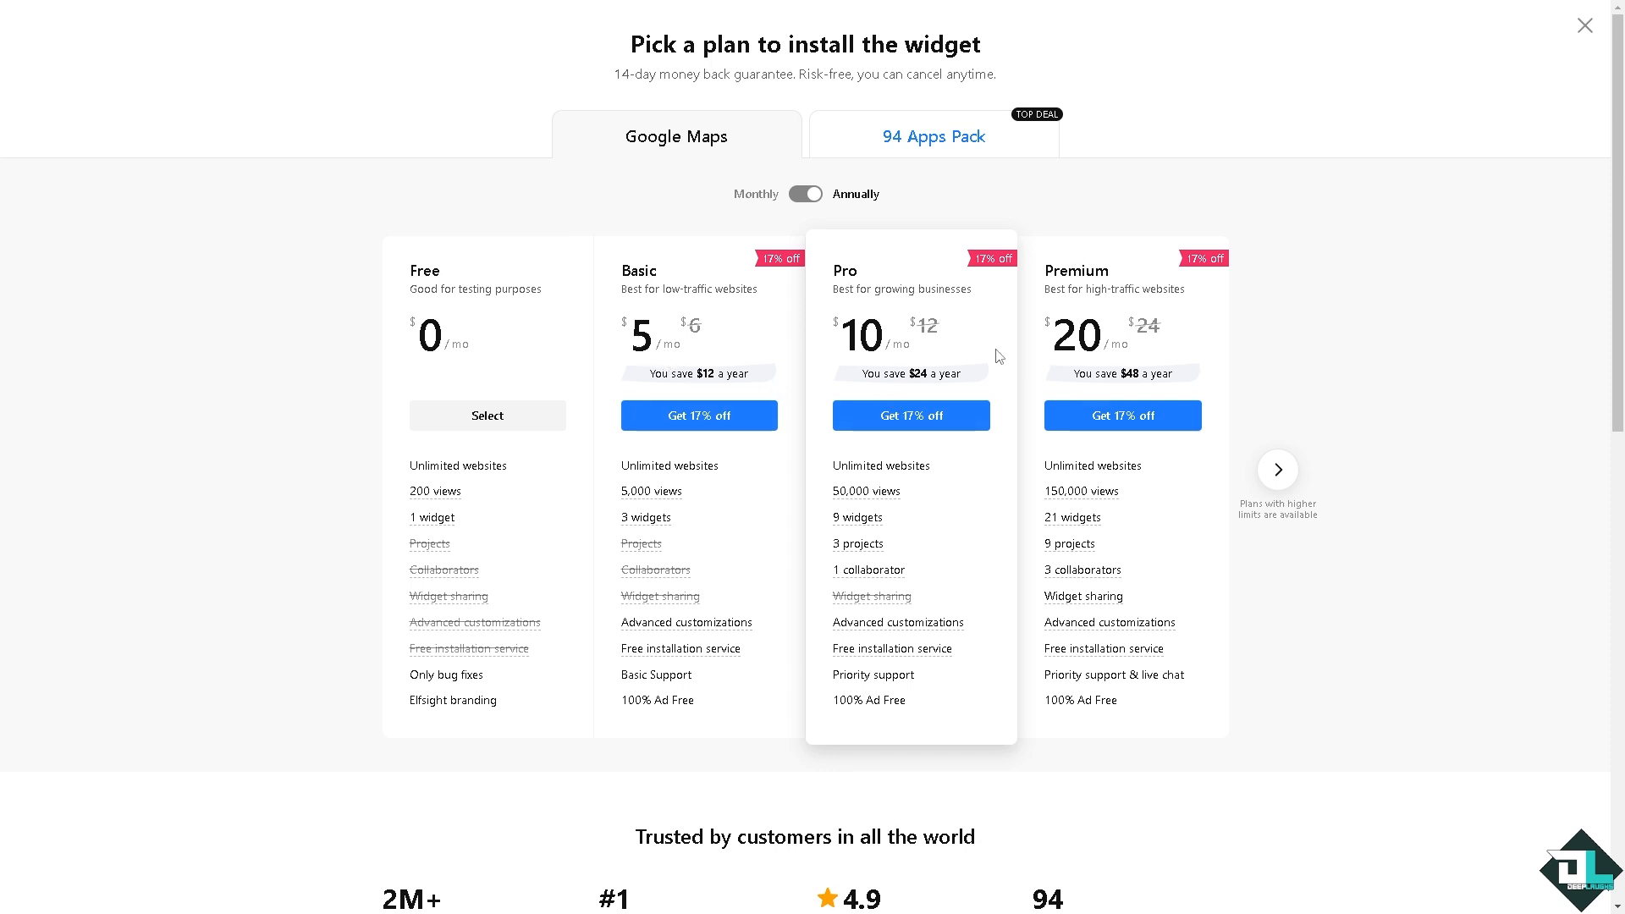
- Select the Free plan for the Google Maps widget and copy its embed code
click(516, 428)
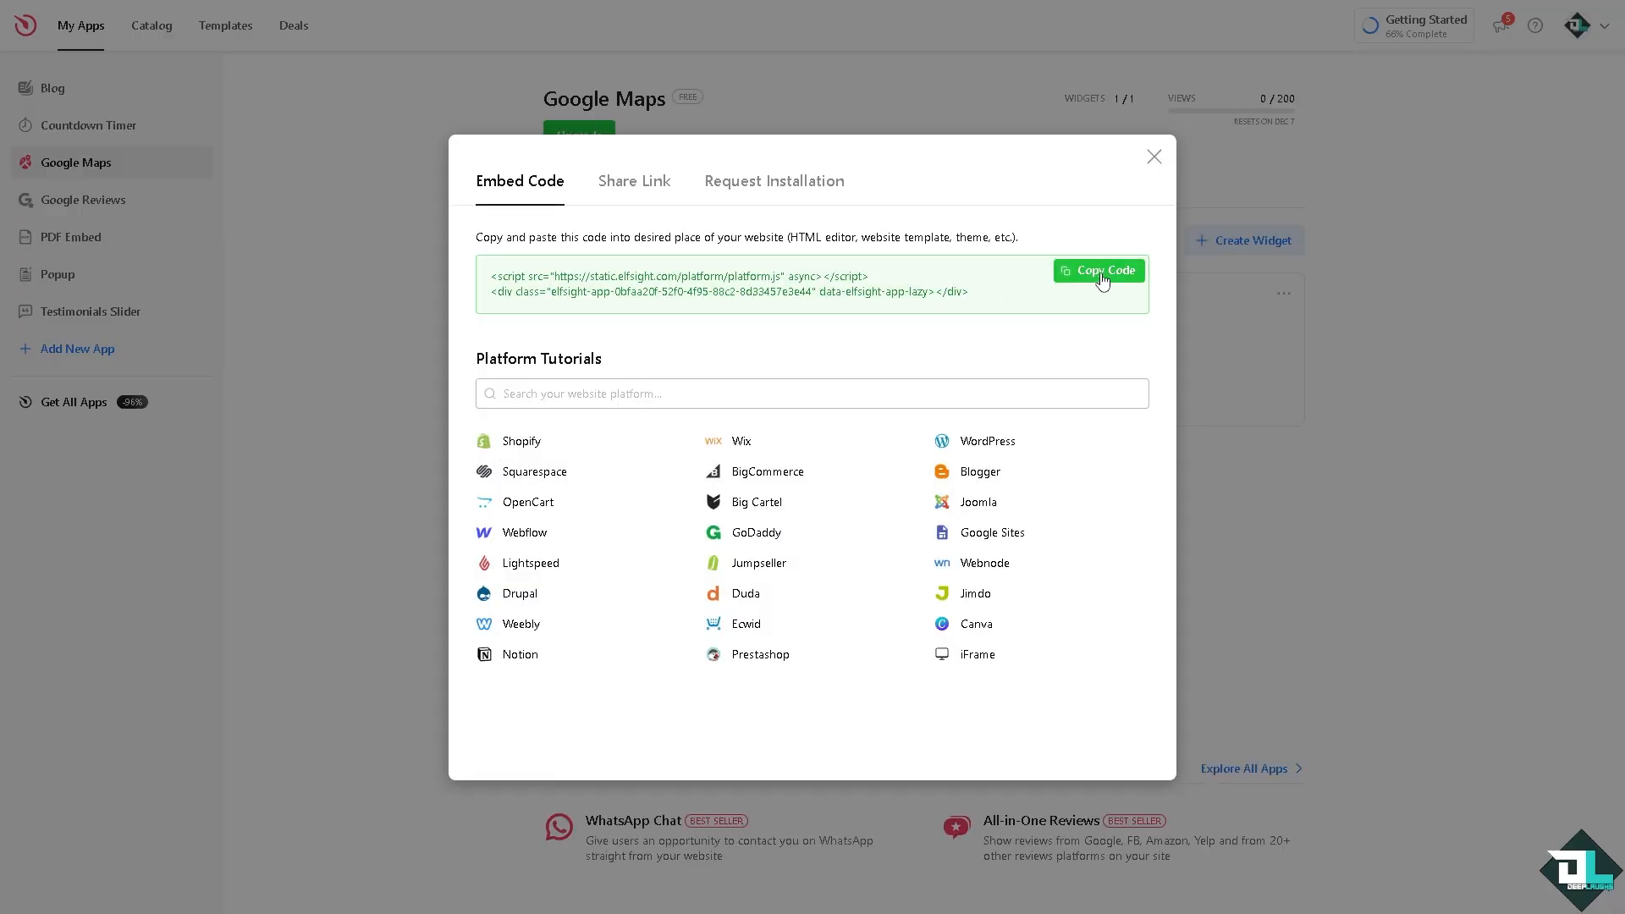
click(1106, 273)
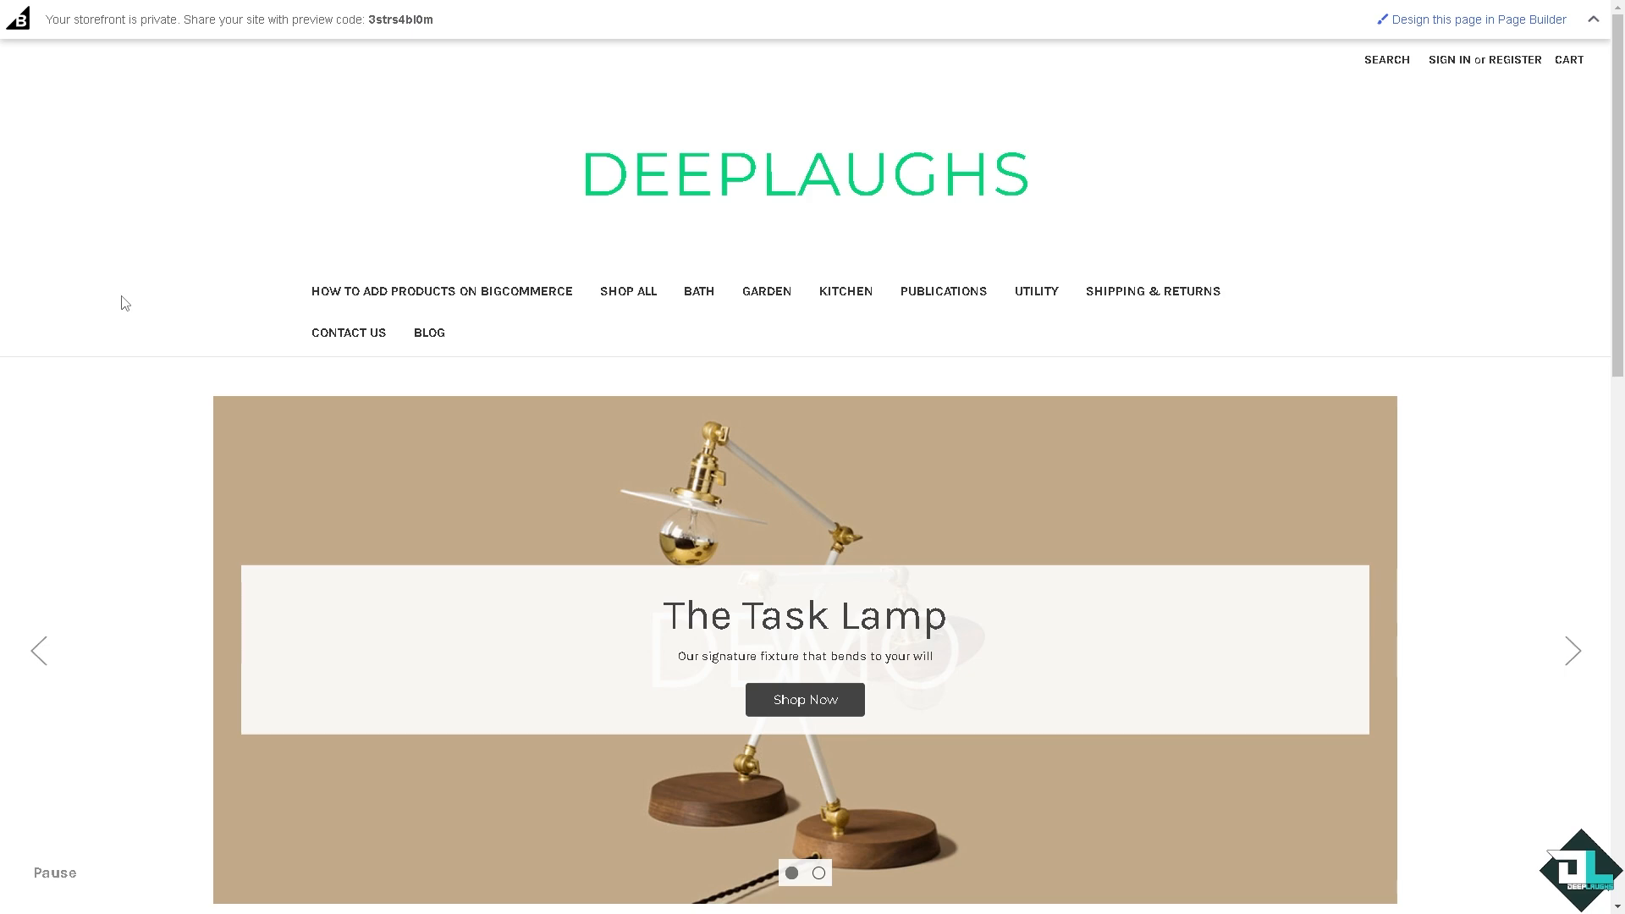
- Switch to BigCommerce and log in to the store with the saved credentials to reach the homepage's Page Builder
click(1441, 25)
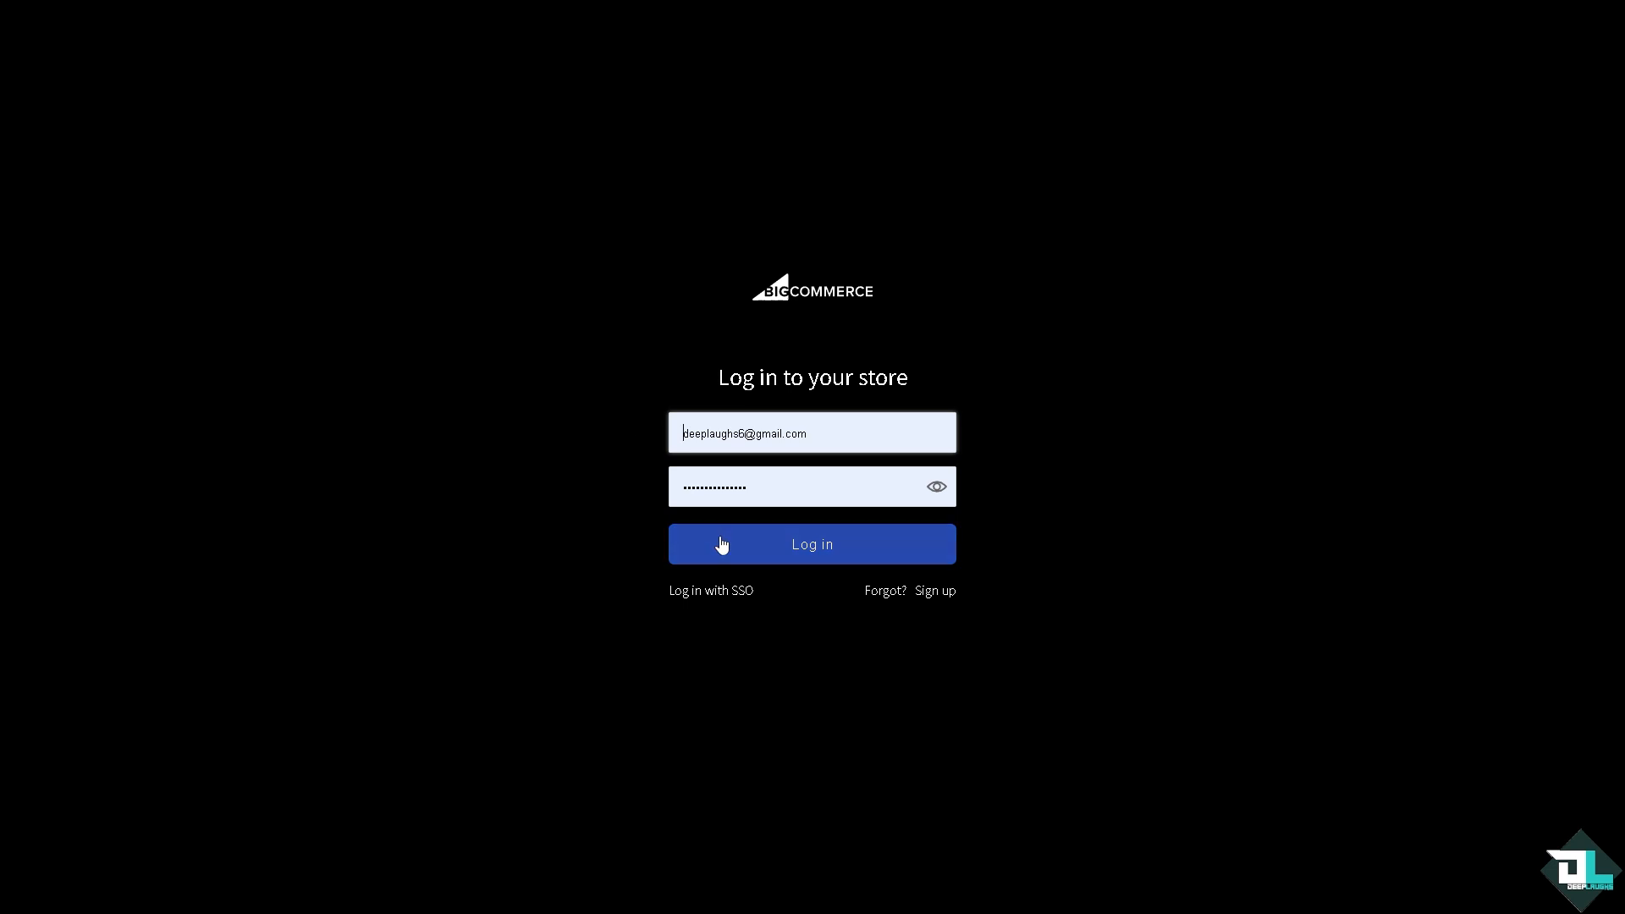
click(722, 545)
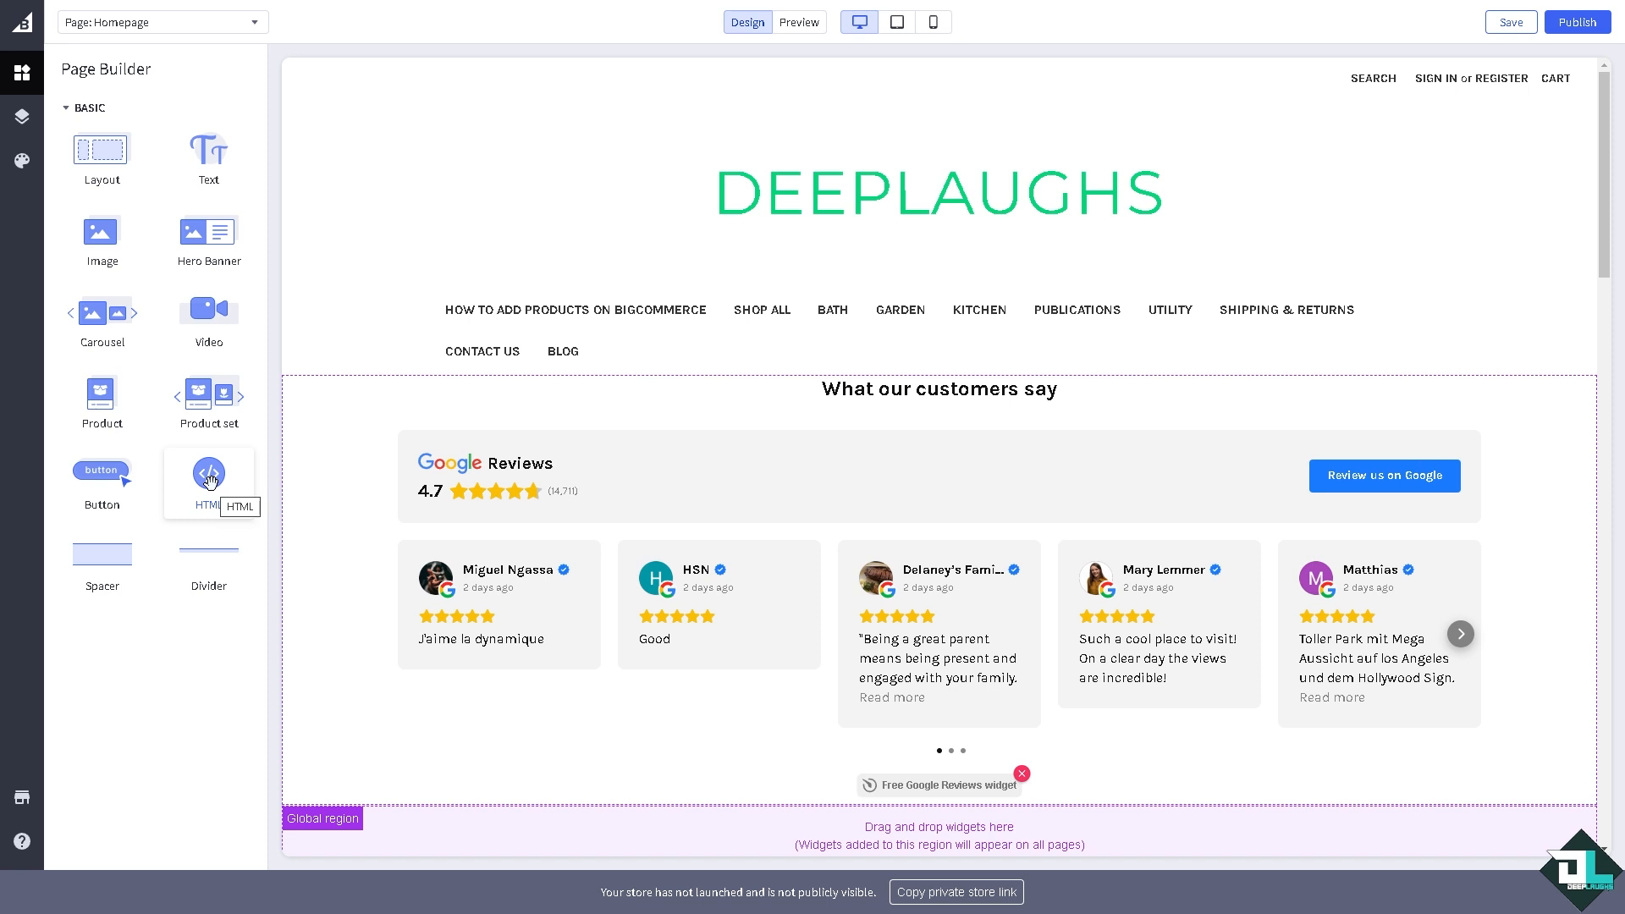
- Add an HTML widget above the customer reviews on the homepage, replace its code with the Elfsight embed code, and save the HTML
drag(206, 485, 793, 375)
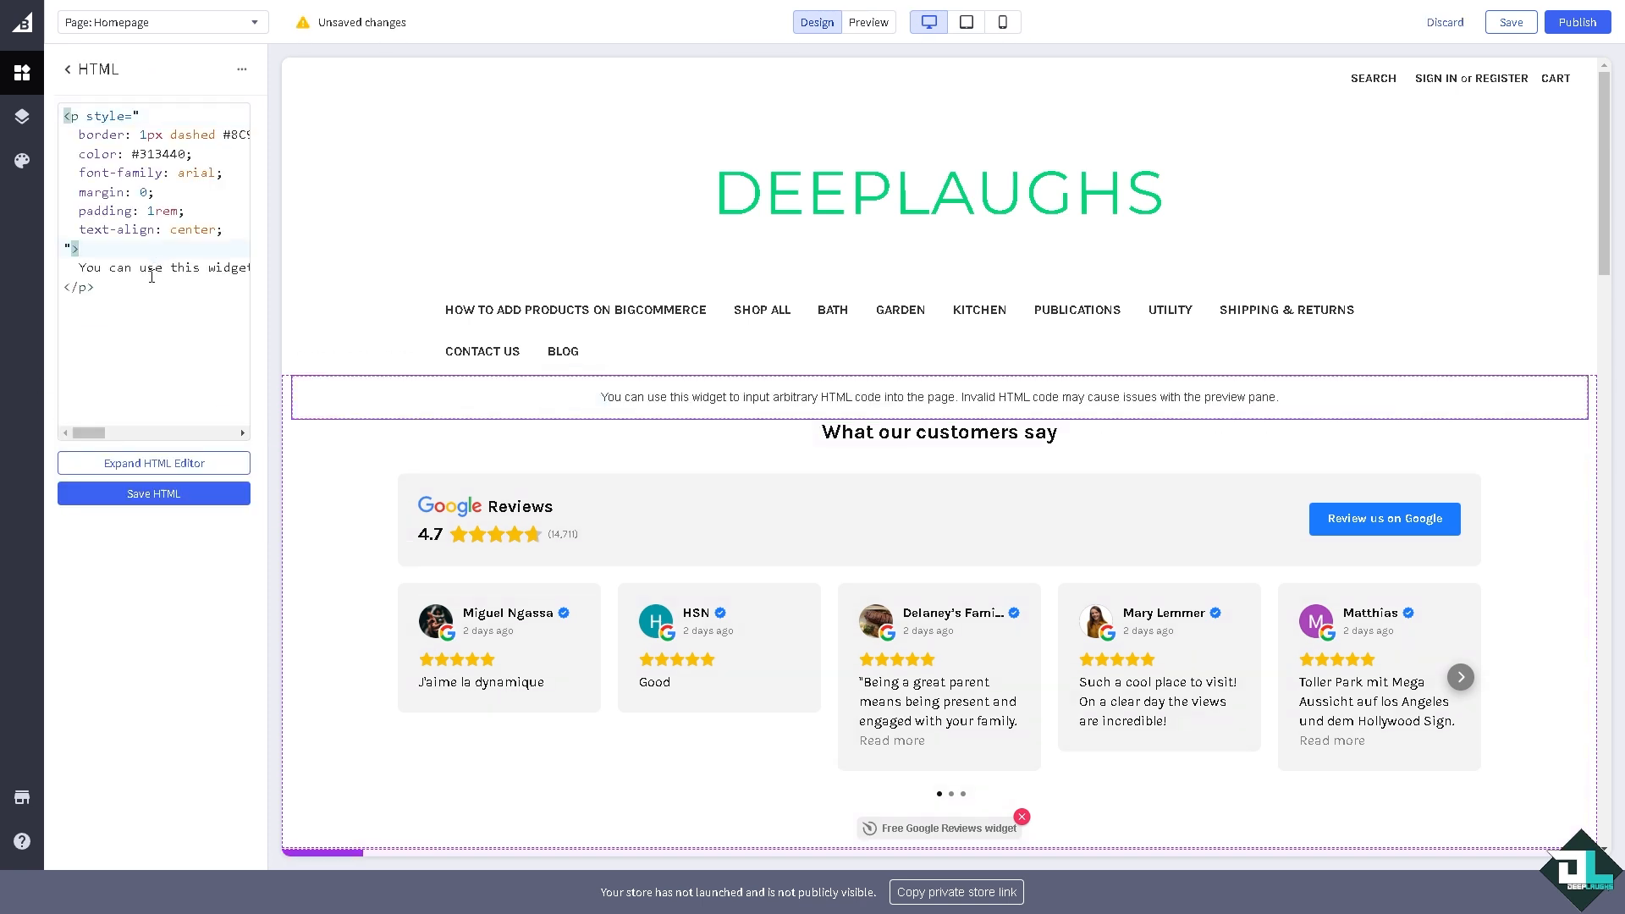
key(ctrl+a)
key(ctrl+v)
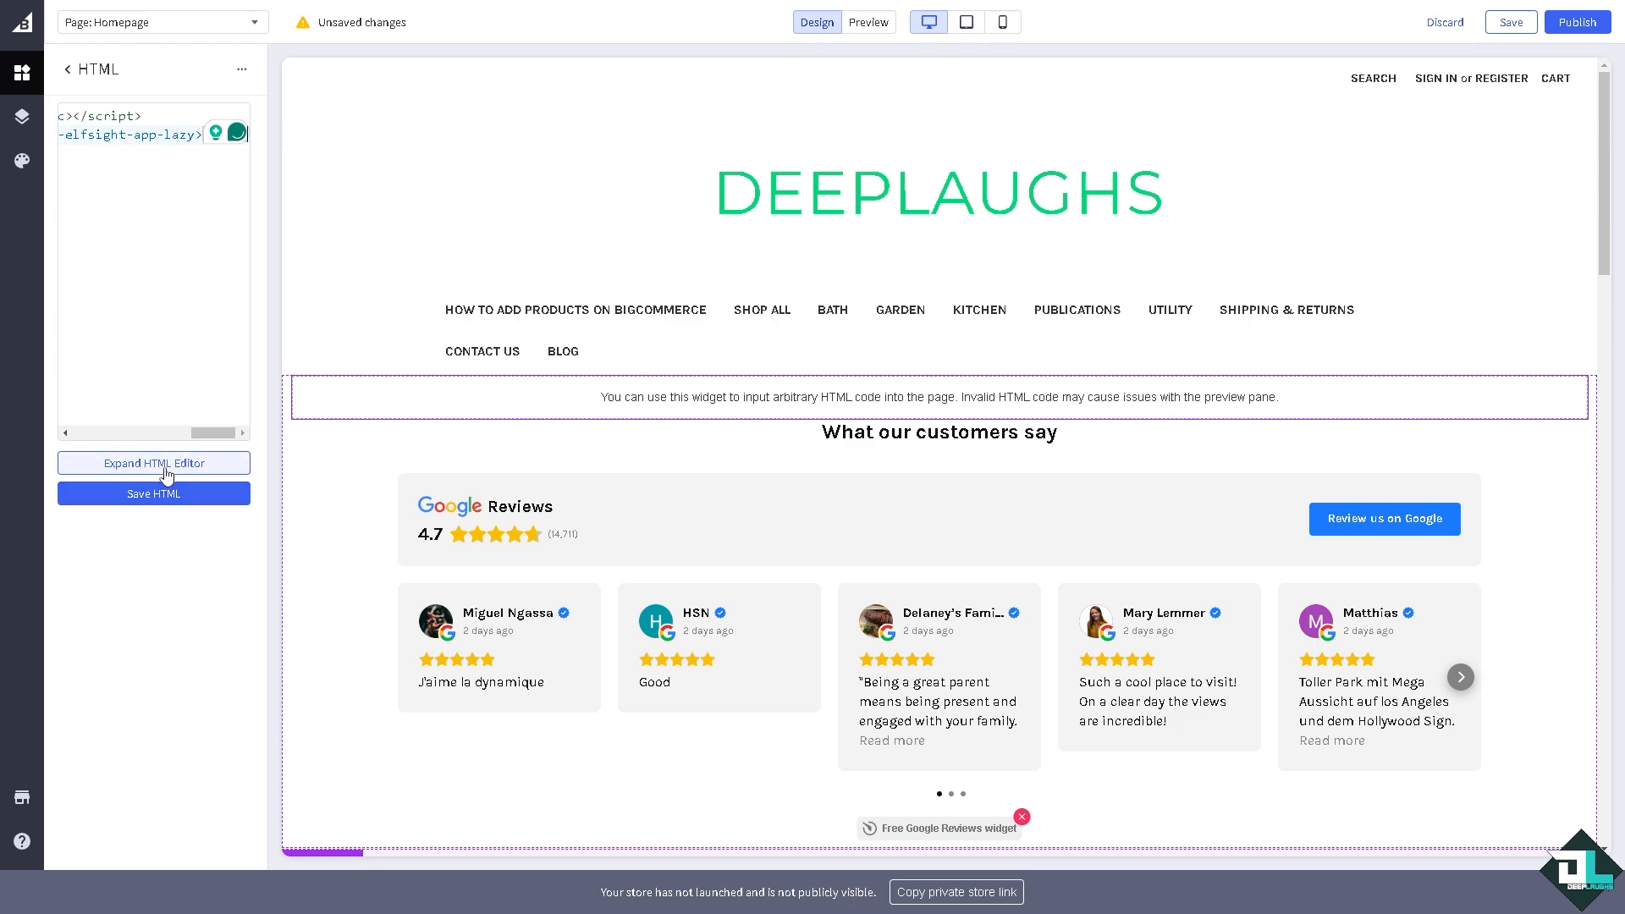
click(172, 494)
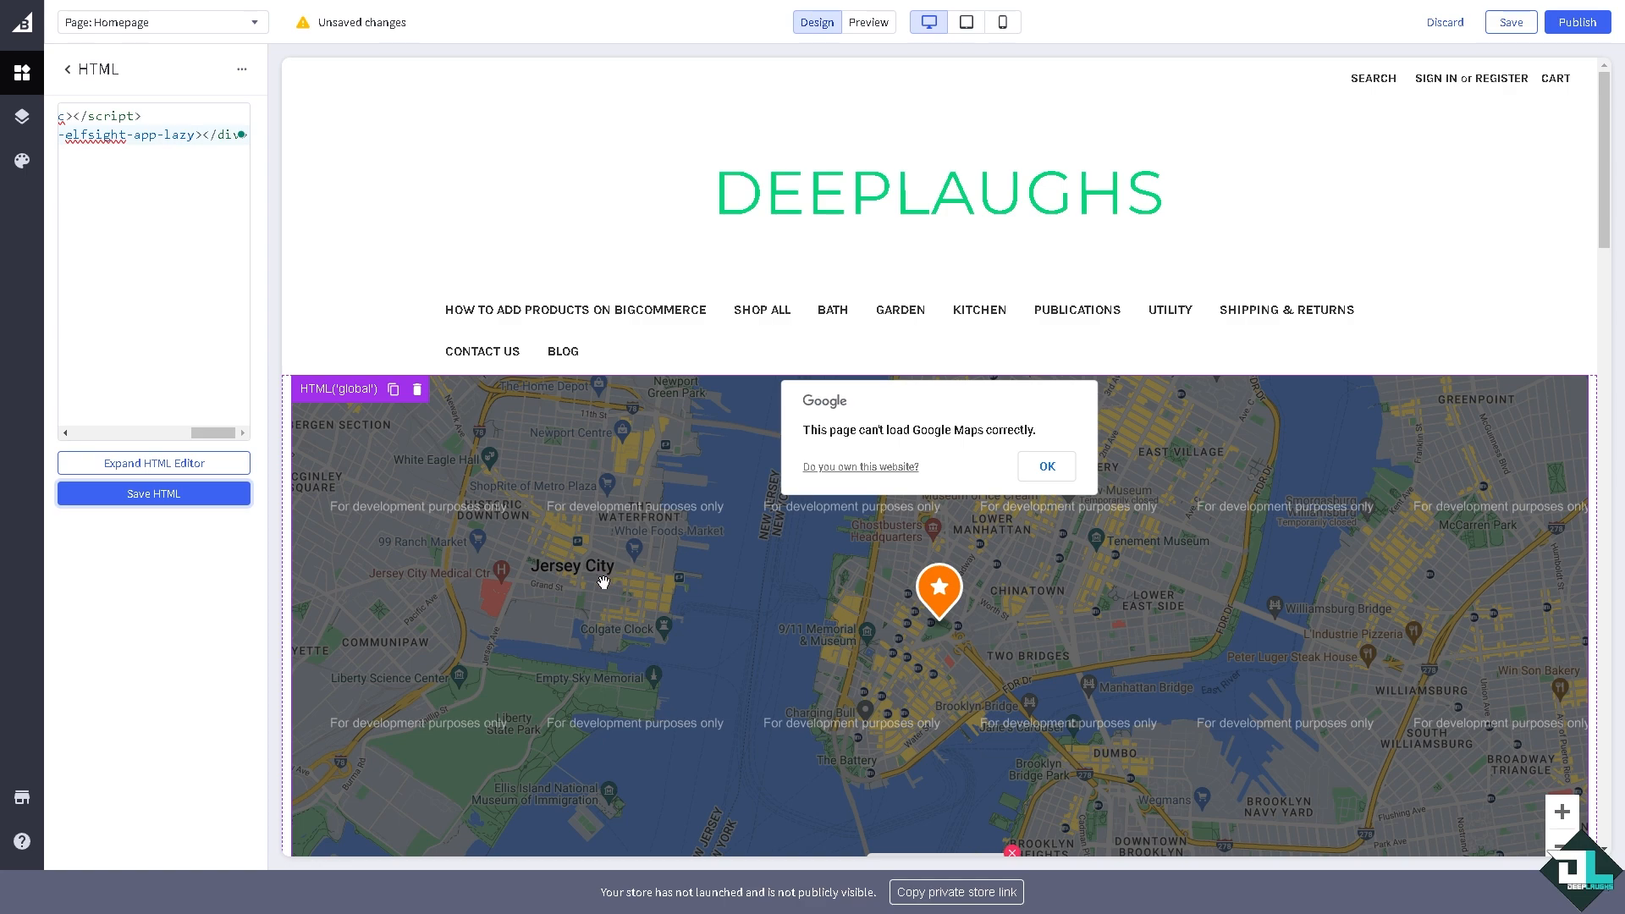
- Inspect the embedded Google Maps widget above the customer reviews on the homepage preview
scroll(603, 582, down, 3)
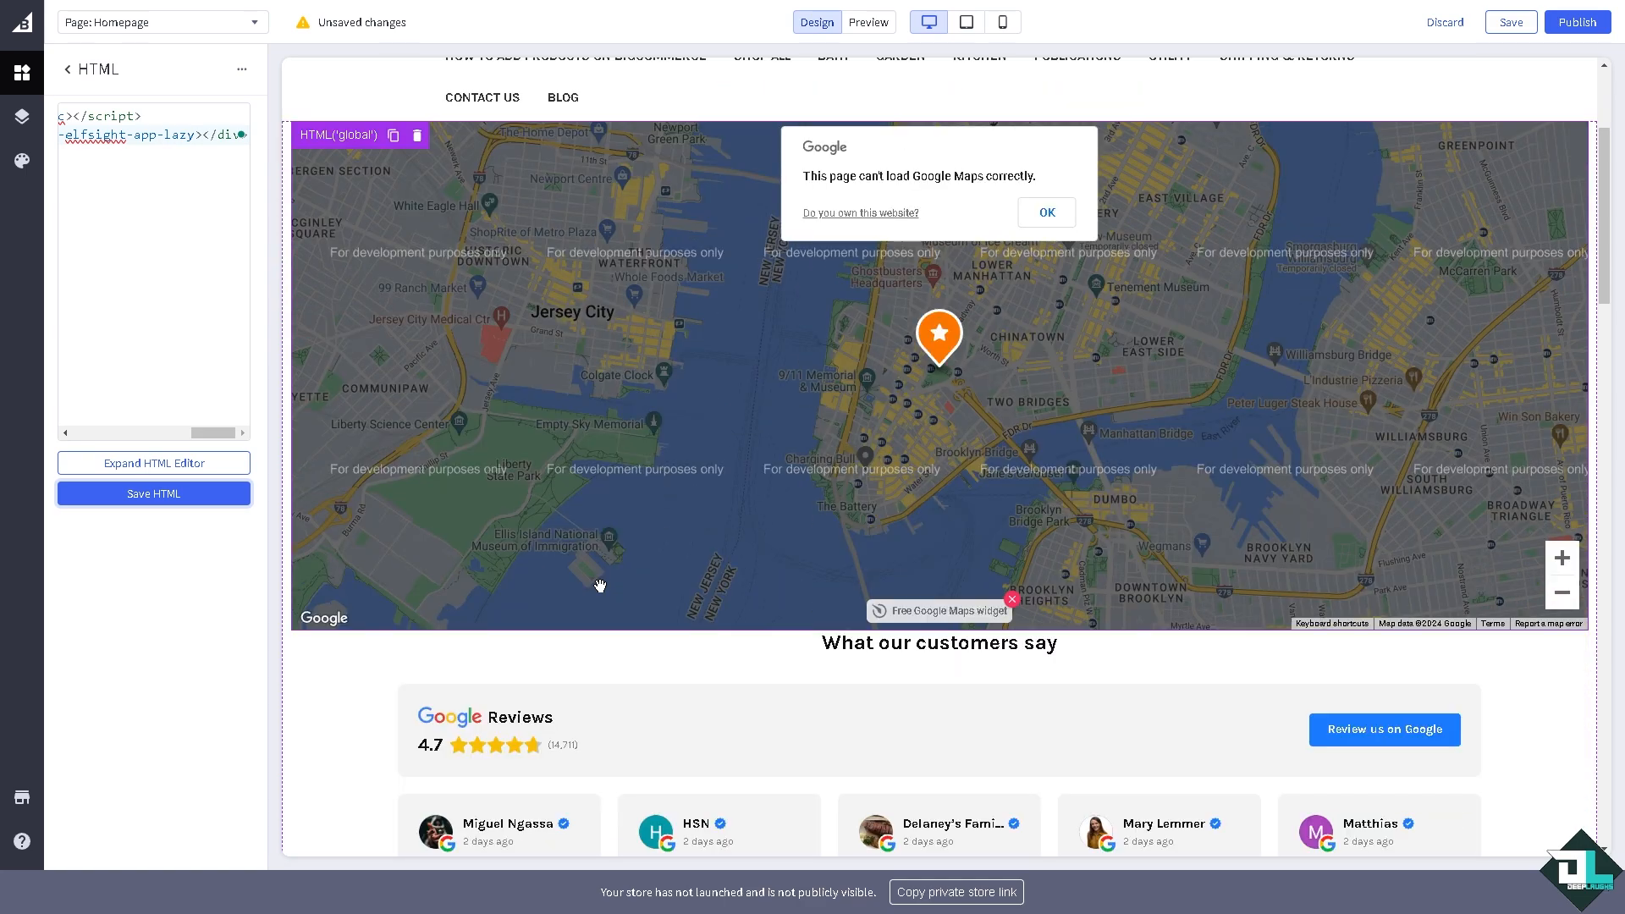
scroll(670, 587, up, 2)
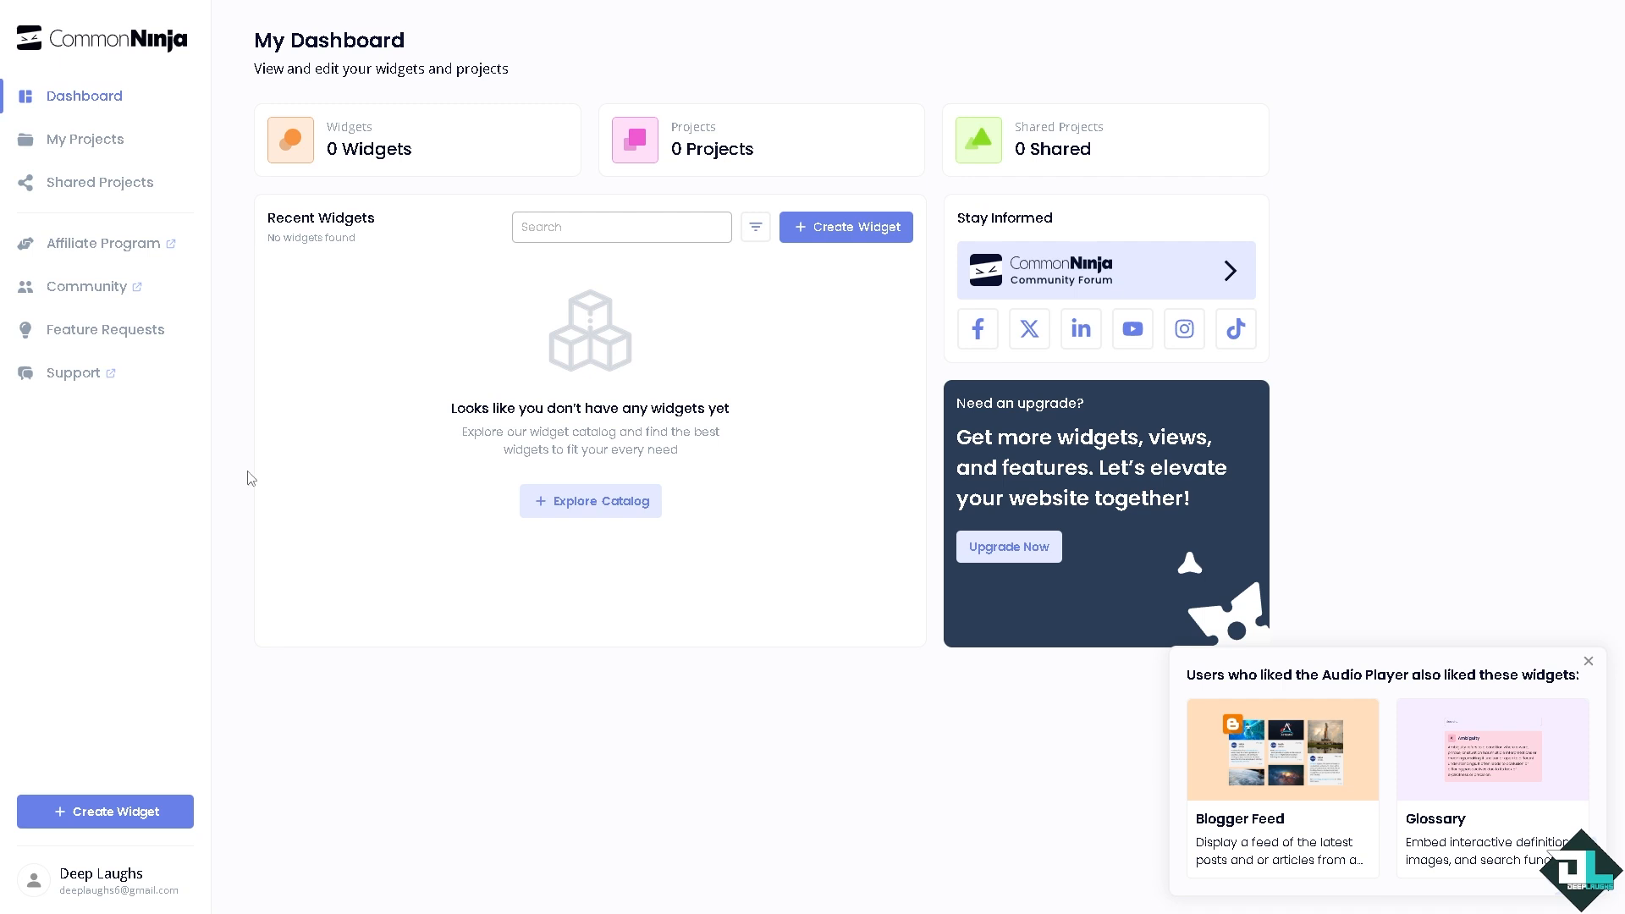
- Switch to Common Ninja, search its widget catalog for Google, and create a Google Maps widget
click(129, 817)
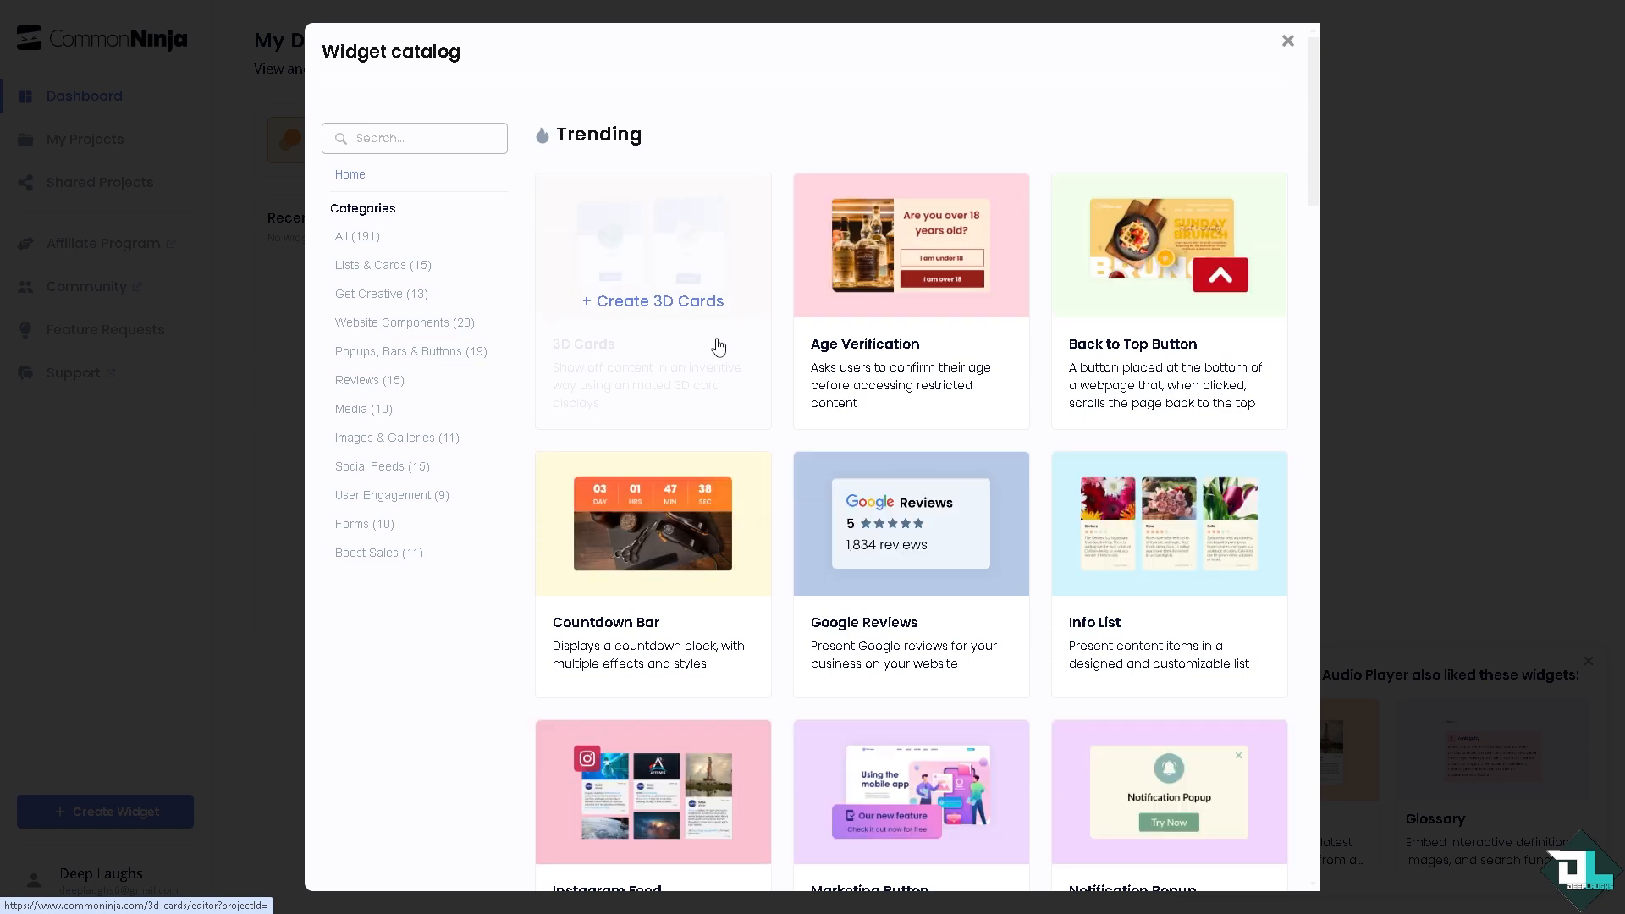
click(420, 136)
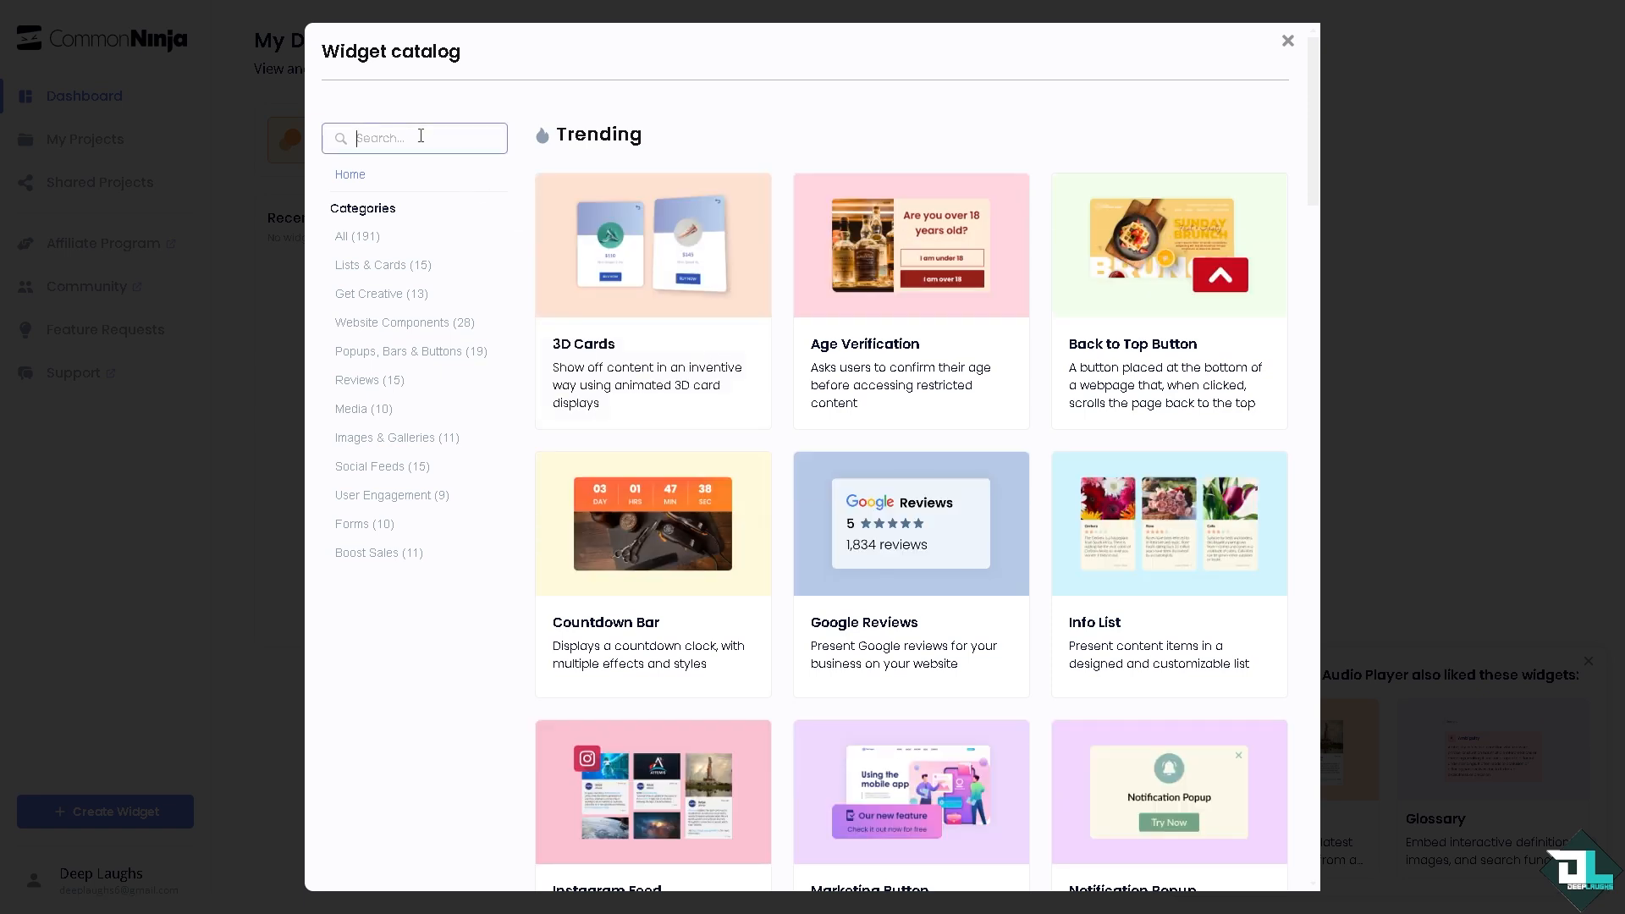
text(Google)
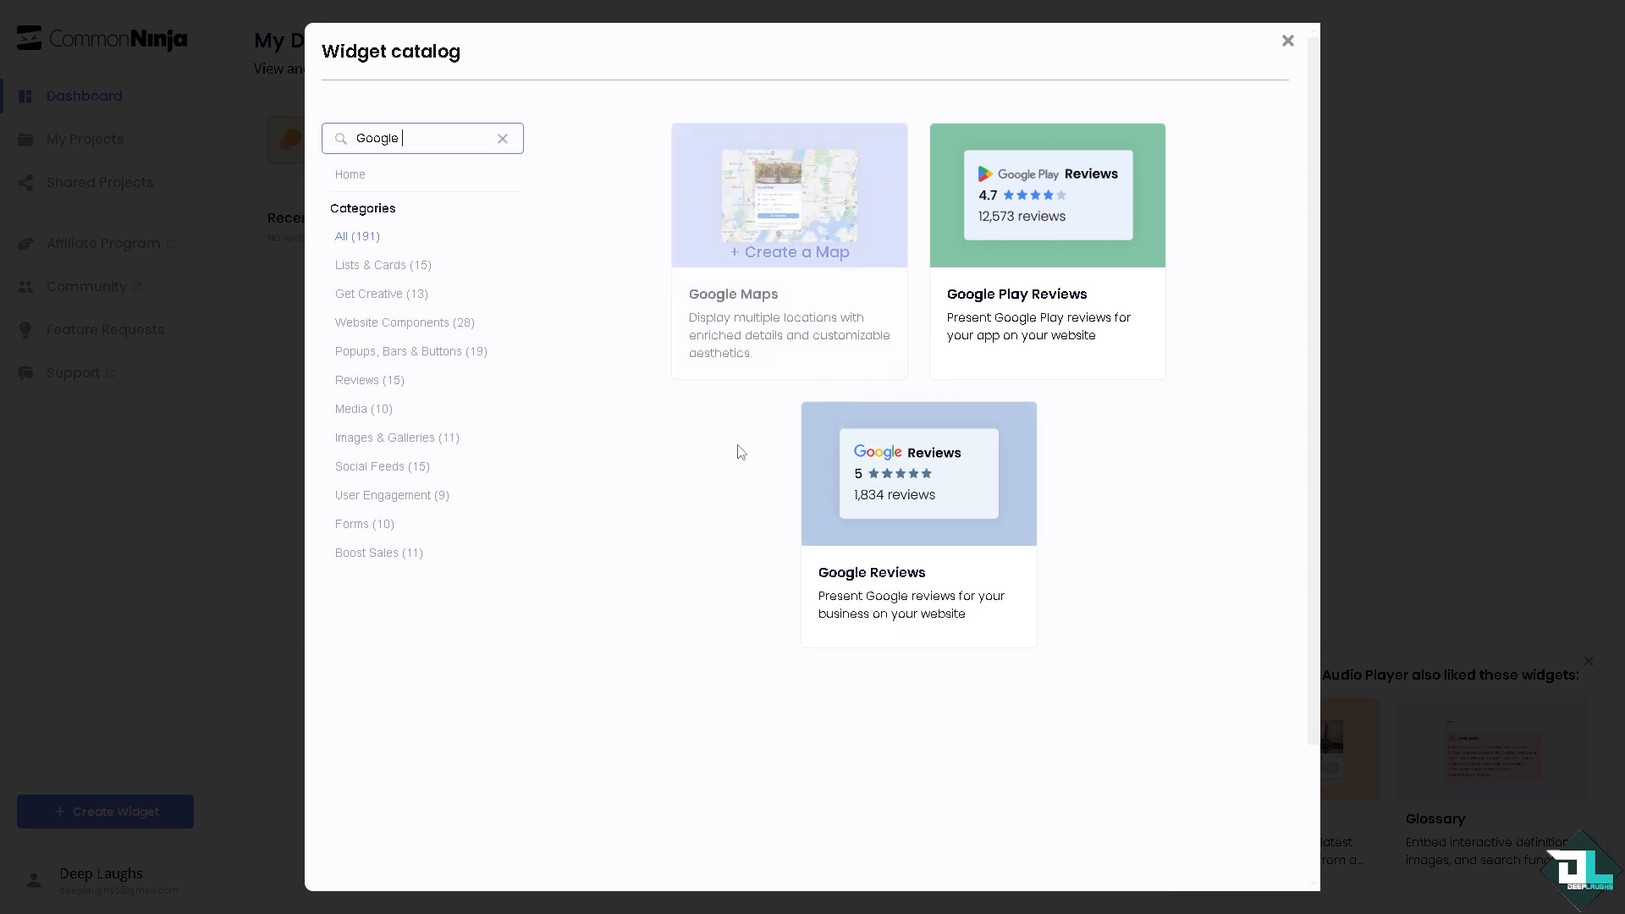
click(780, 252)
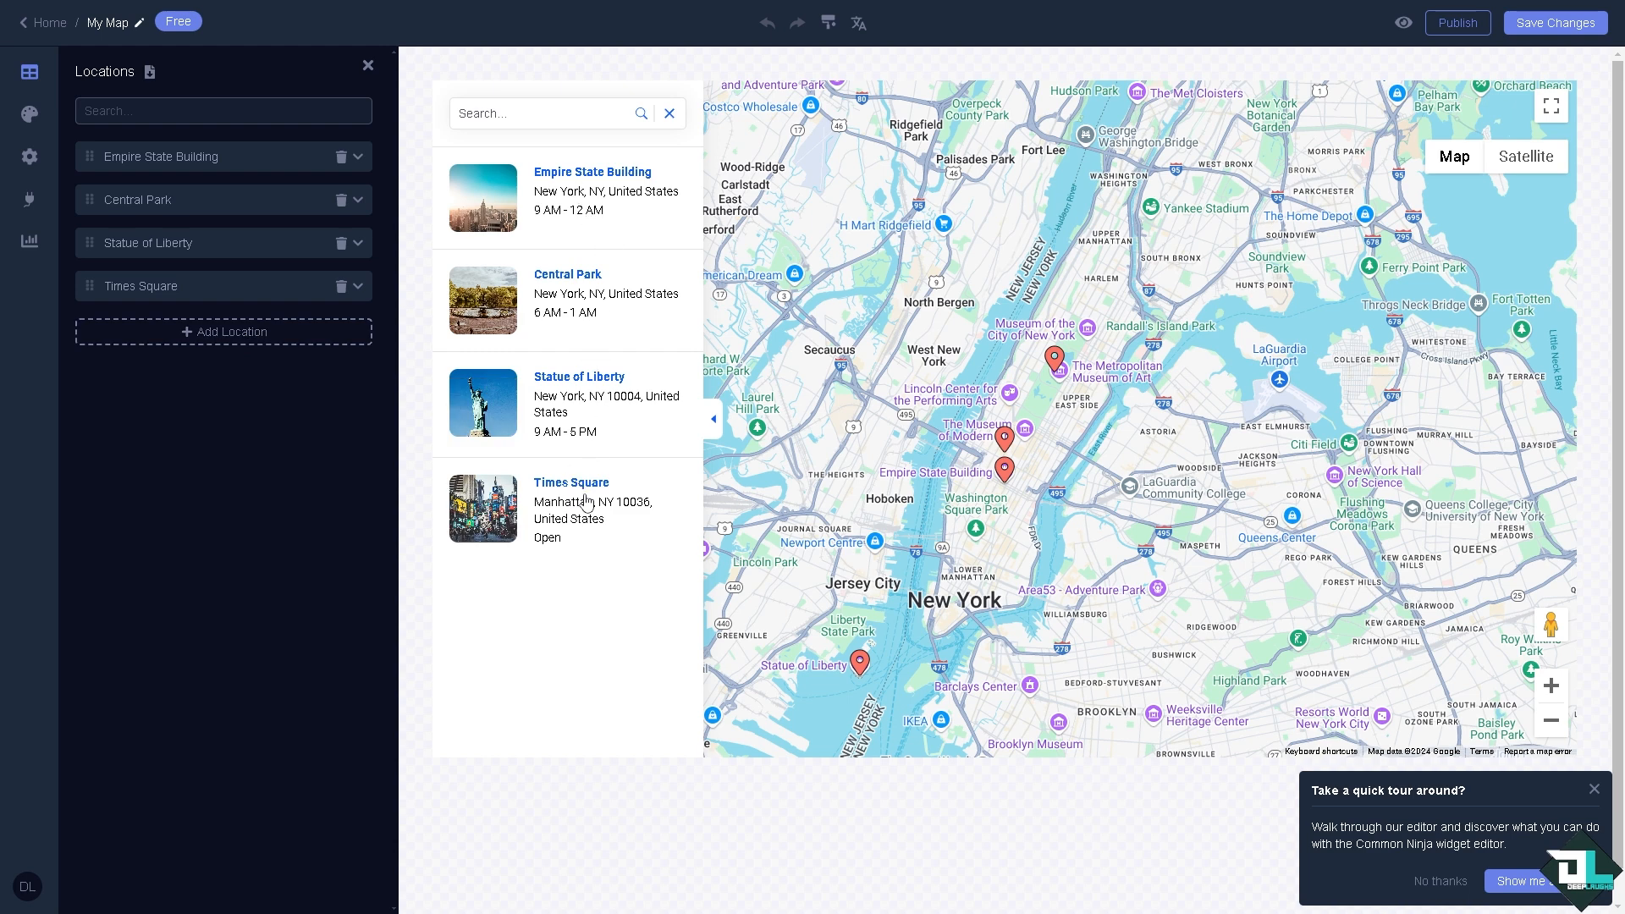
- Show the Times Square popup on the map and expand that location's settings
click(559, 508)
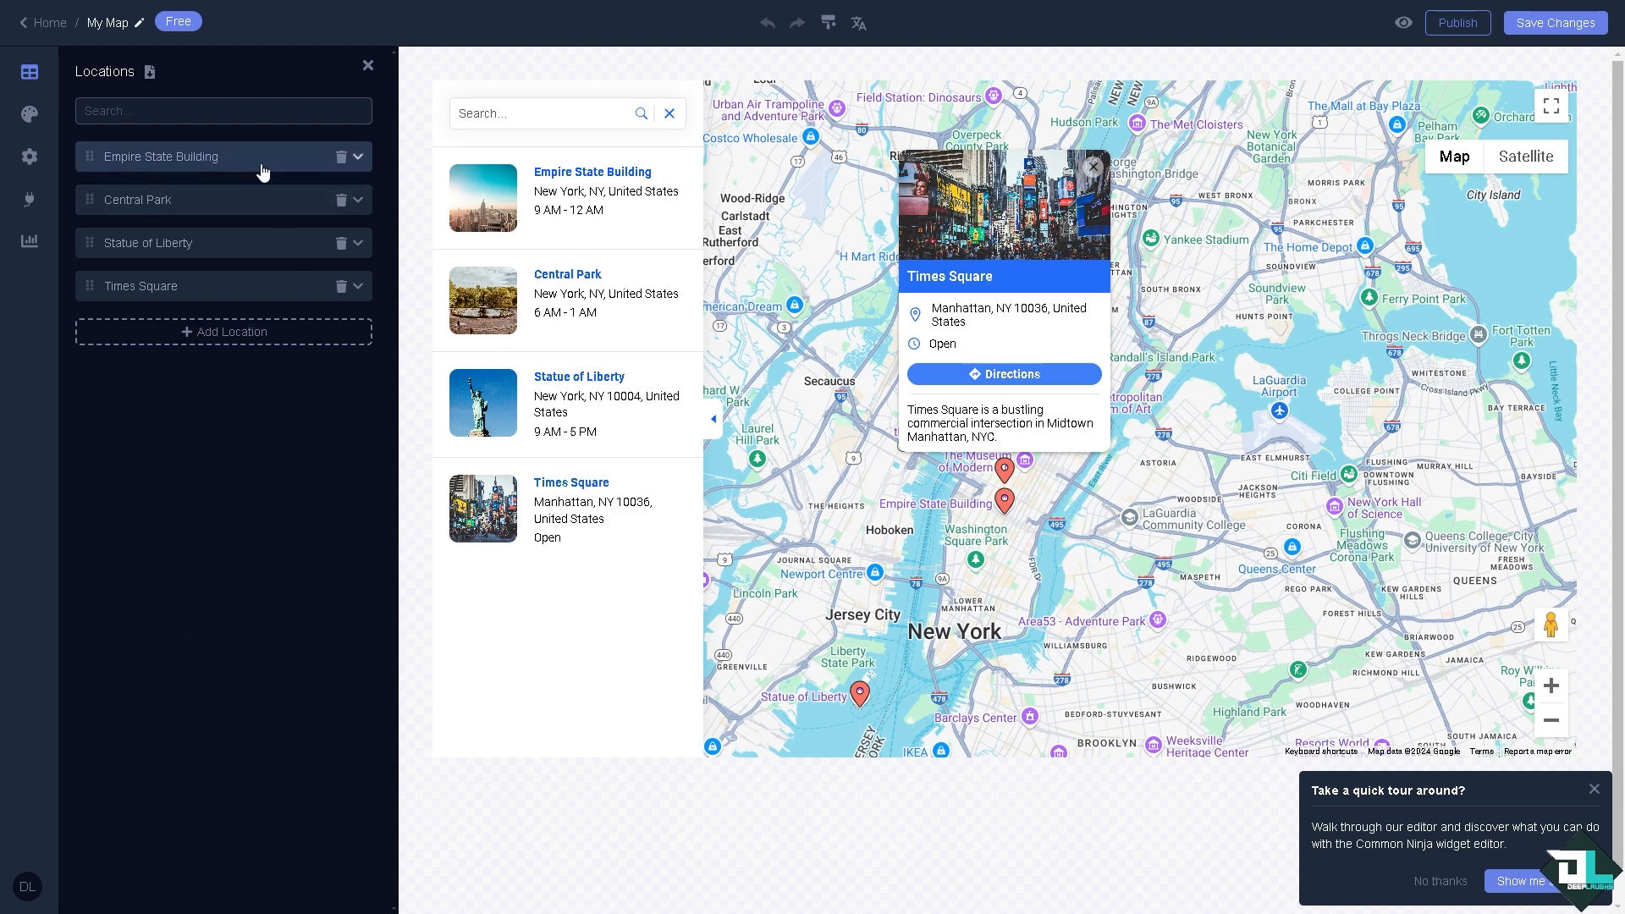
click(183, 293)
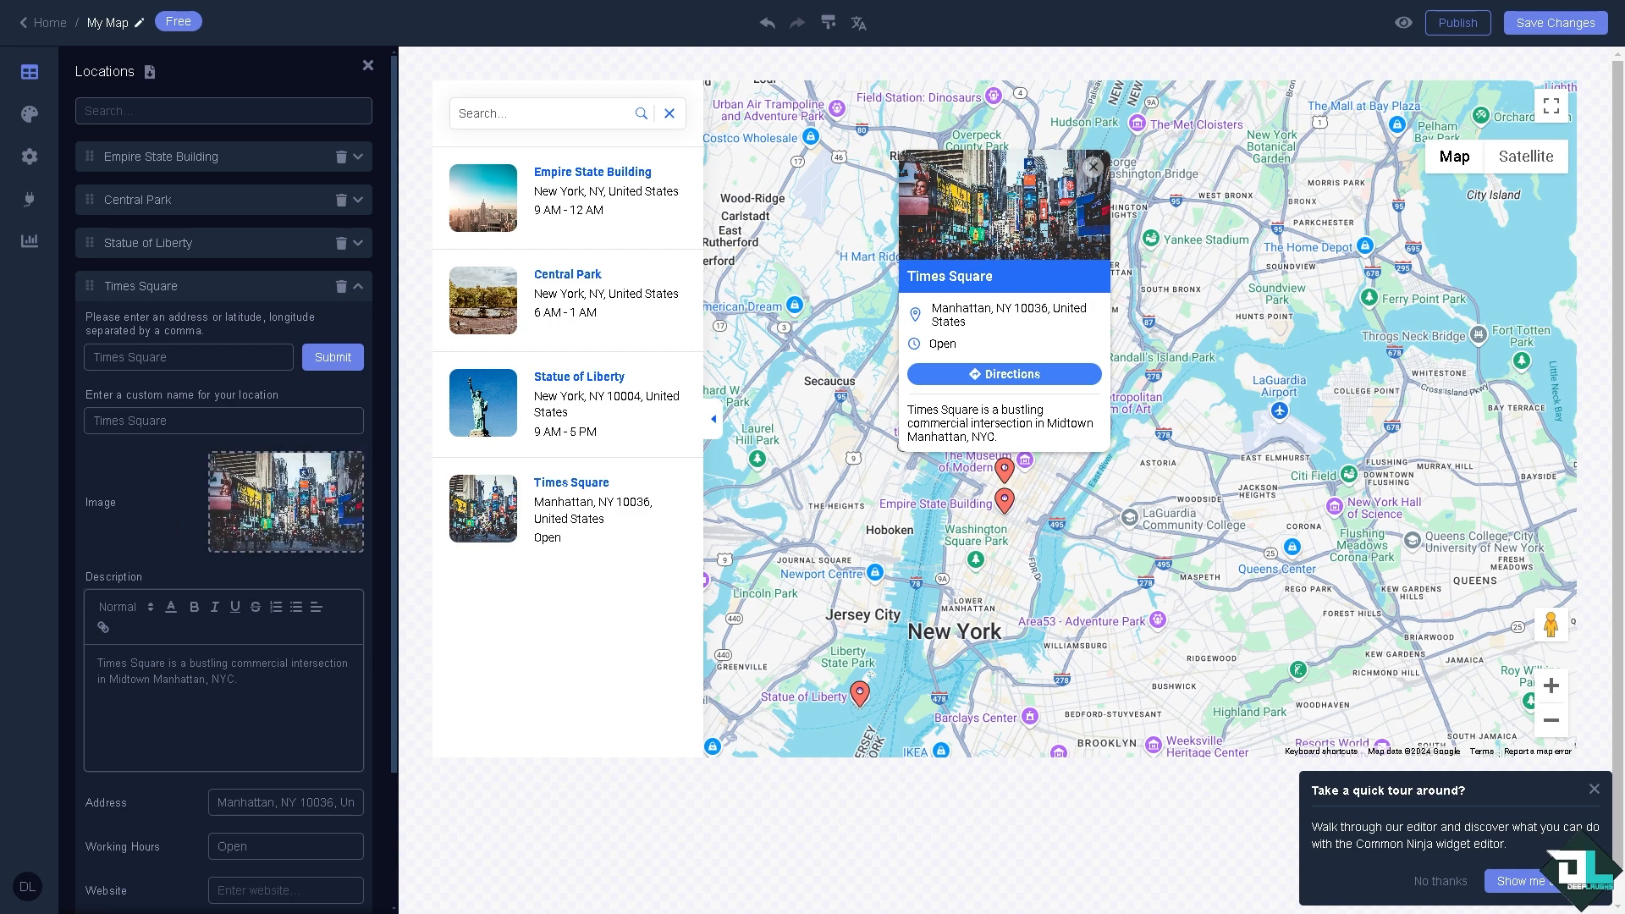
- Browse the Unsplash and own-file image sources for the Times Square picture and close the media picker
click(316, 497)
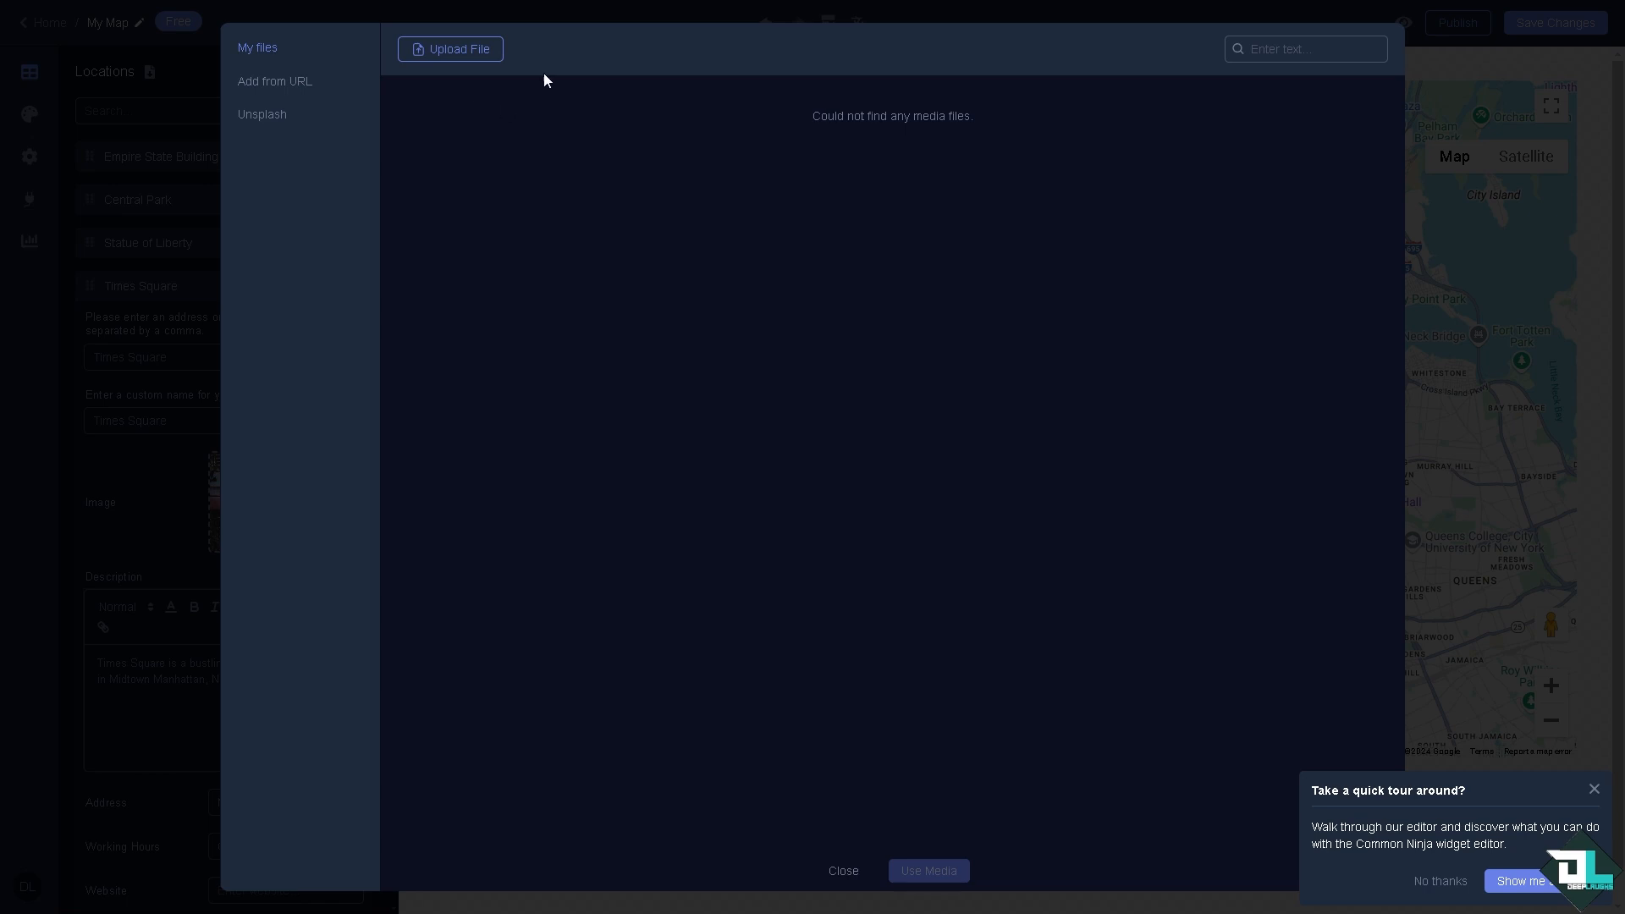
click(272, 118)
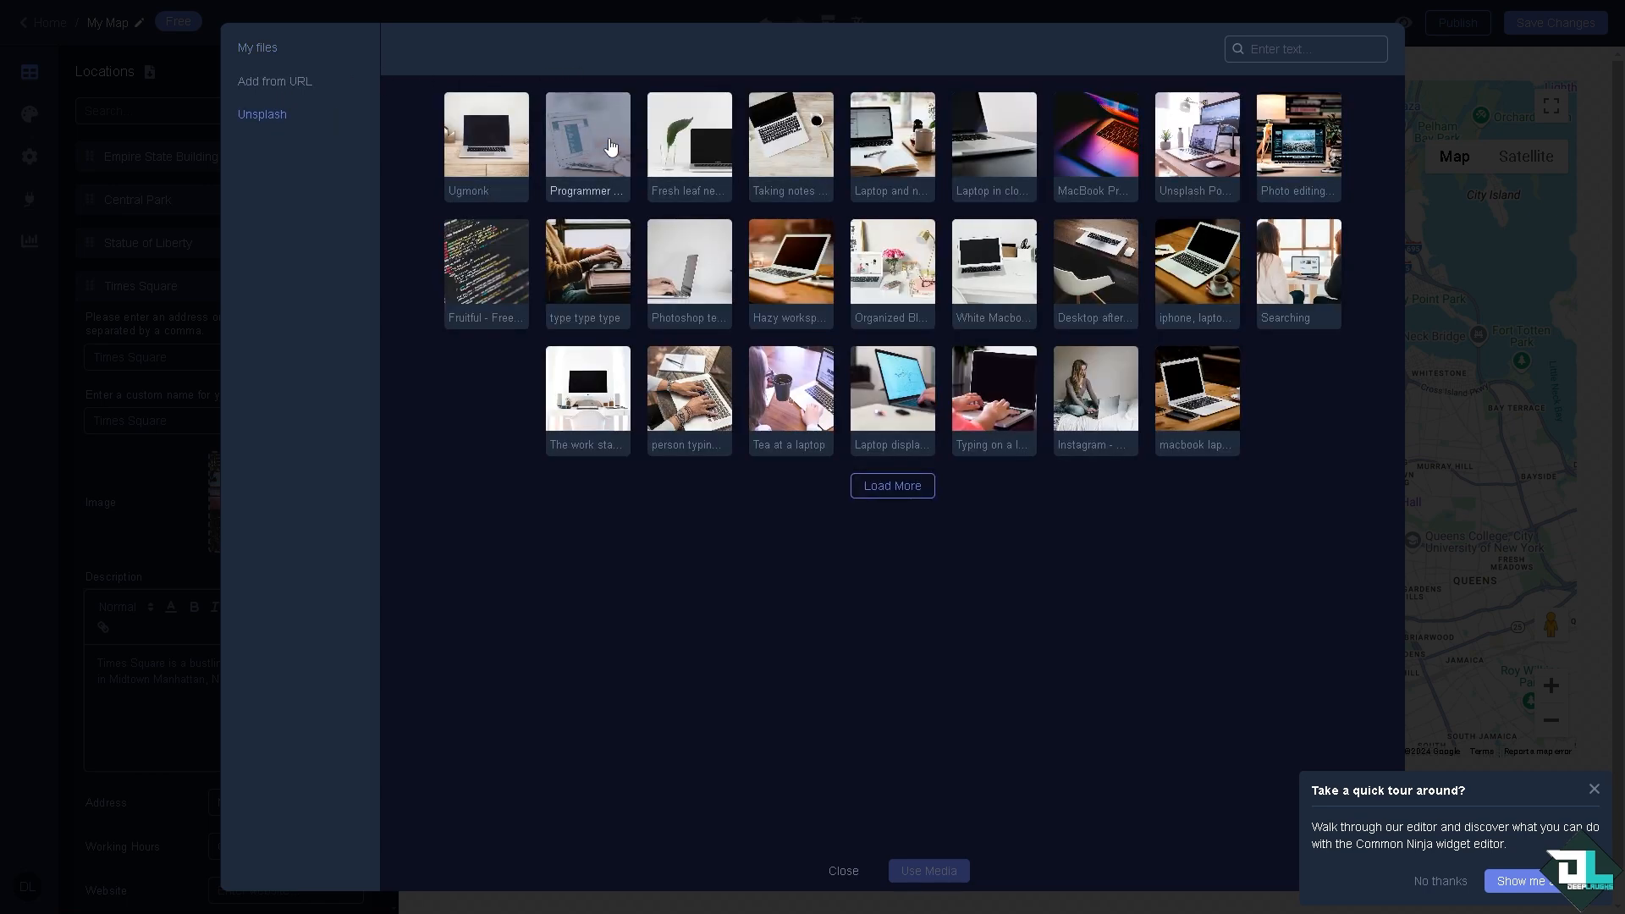
click(918, 490)
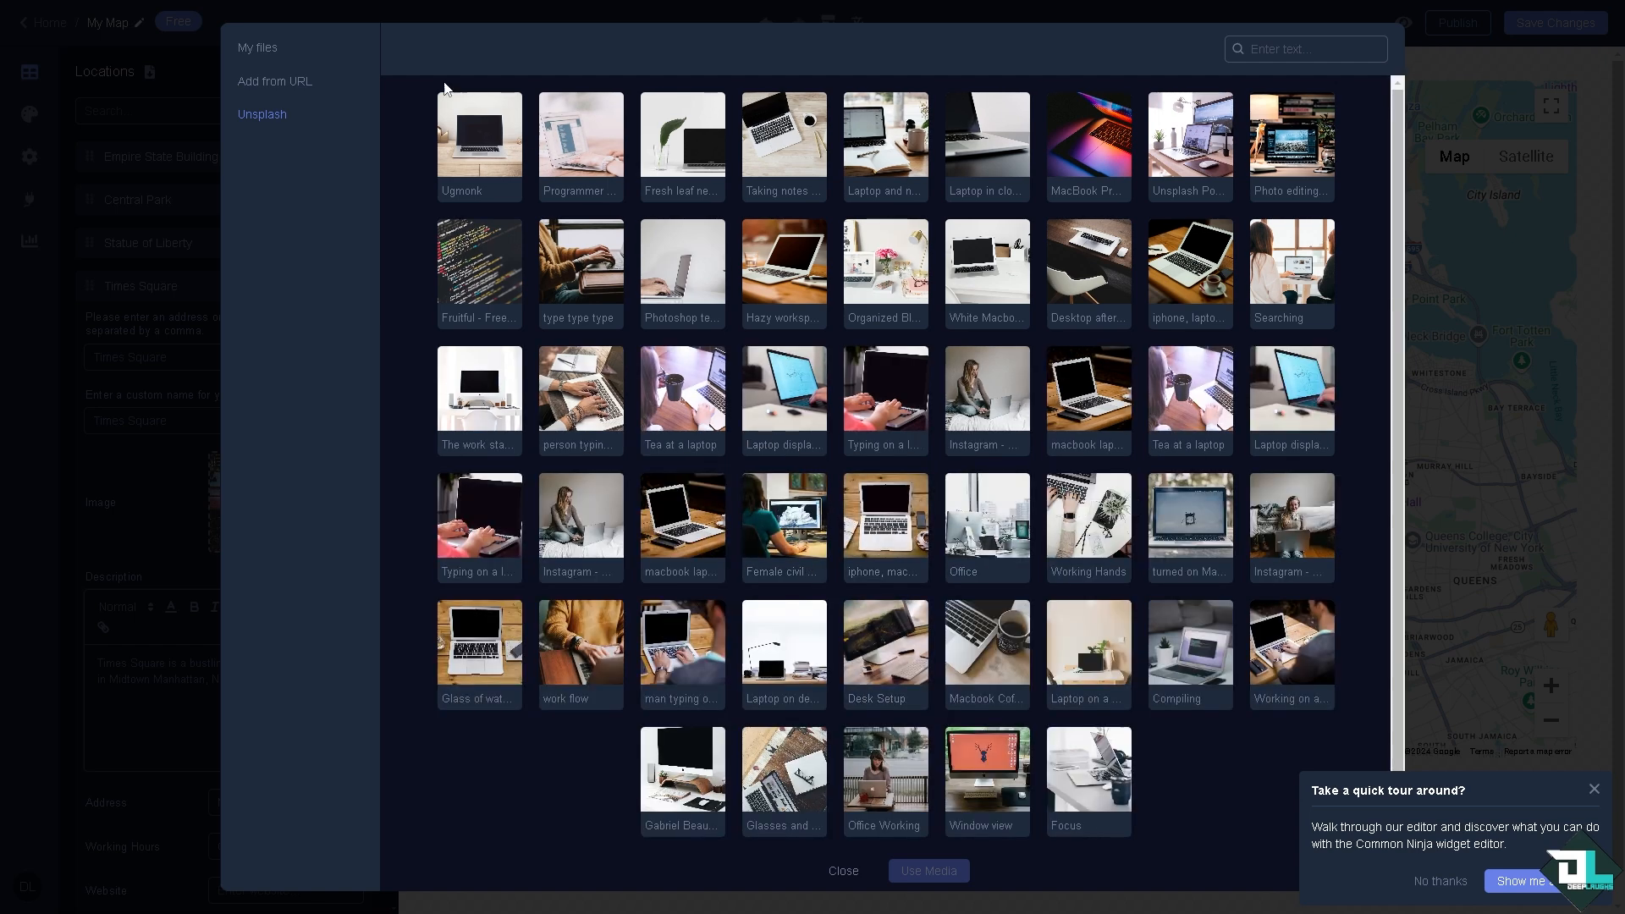
click(275, 57)
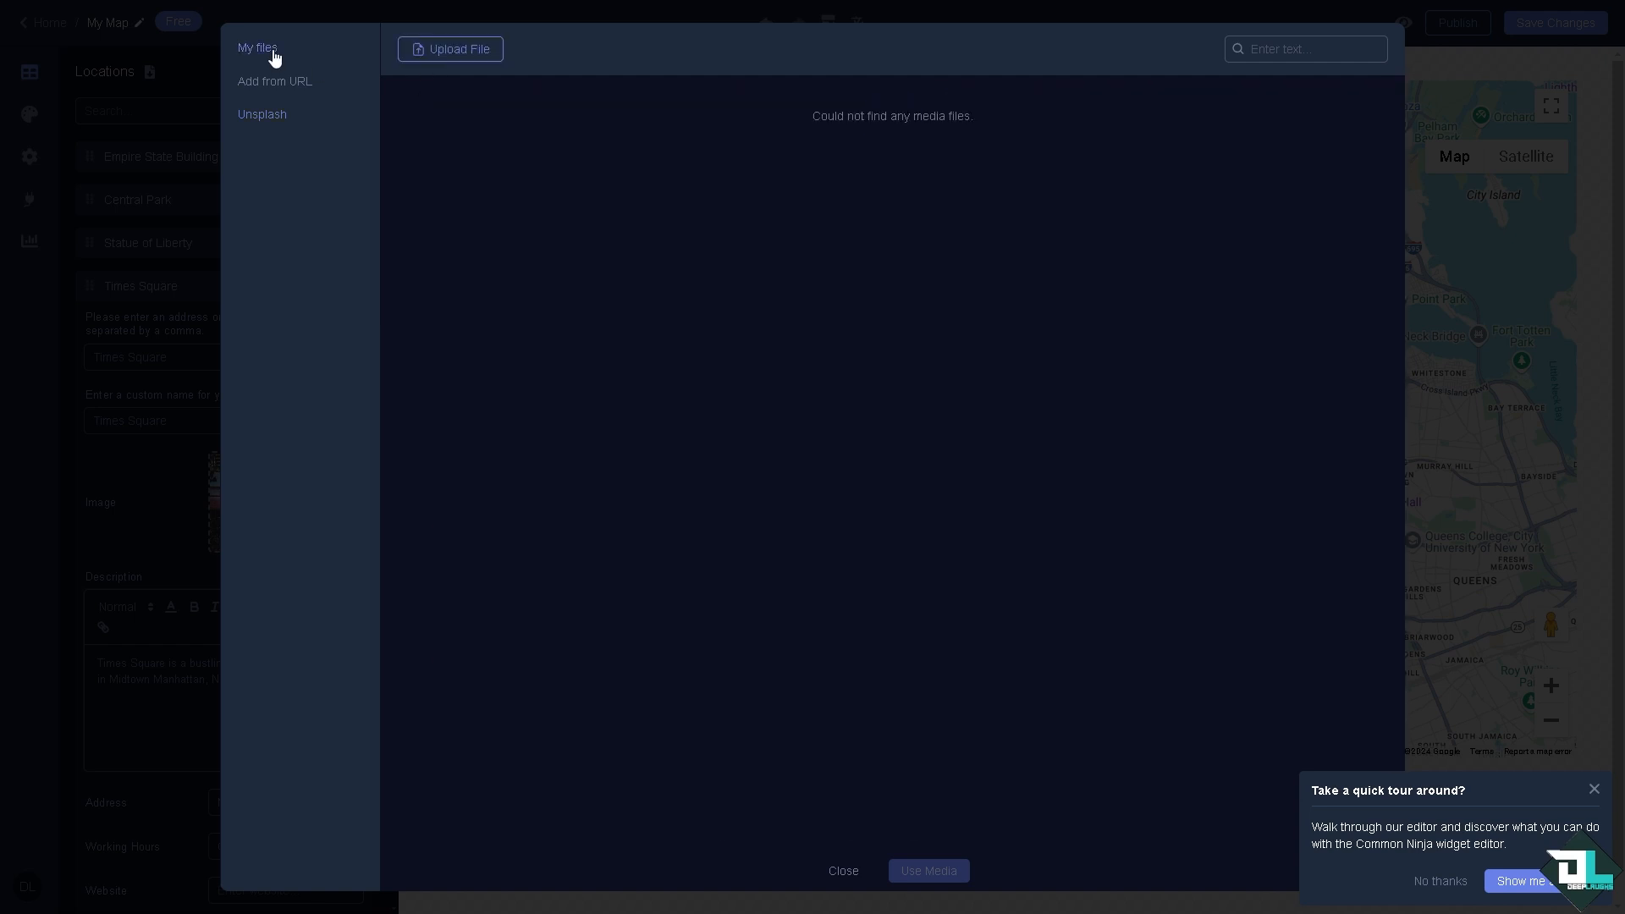
key(Escape)
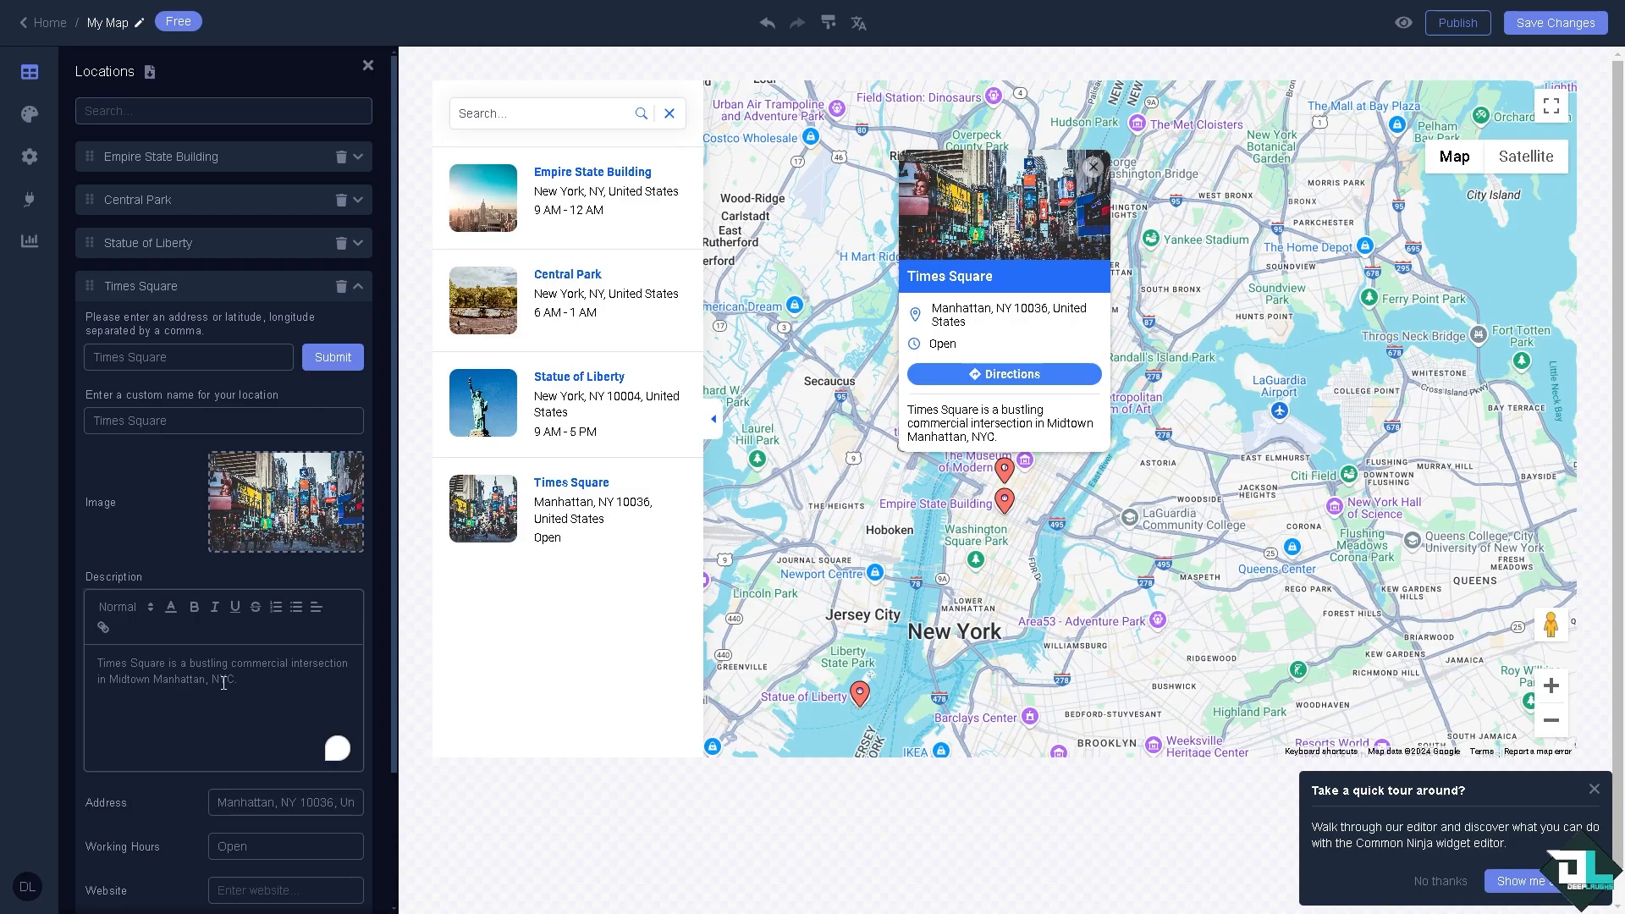
- Replace the Times Square description with "how to add map on bigcommerce"
key(ctrl+a)
key(ctrl+v)
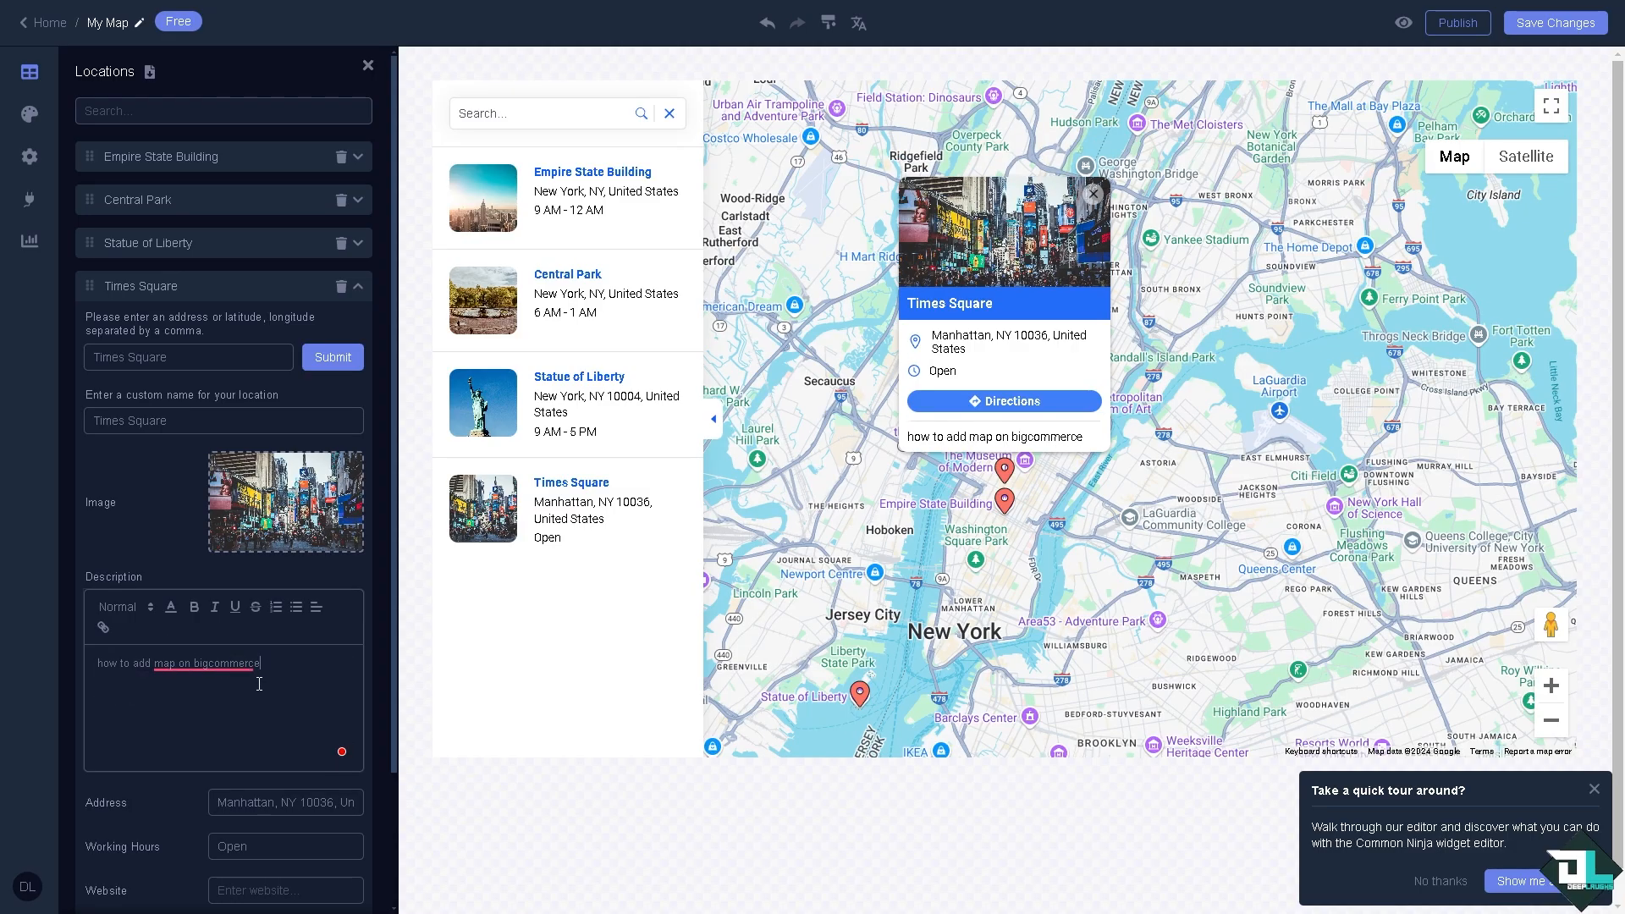
scroll(259, 683, down, 2)
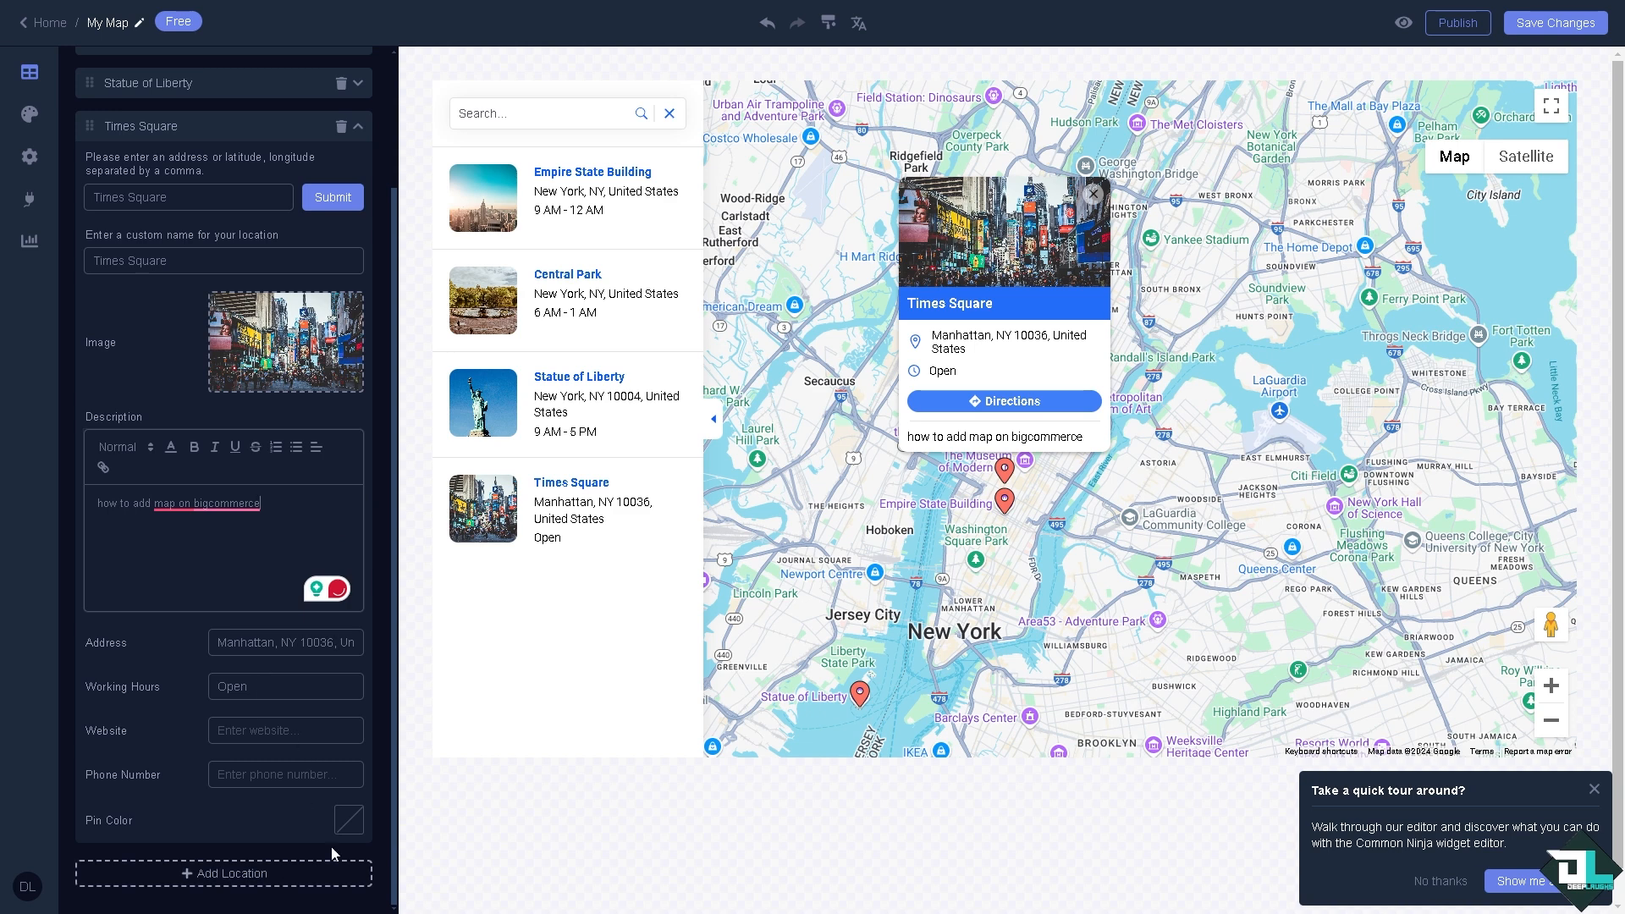
- Try a few map skins and apply the dark navy-blue skin with white labels
click(29, 127)
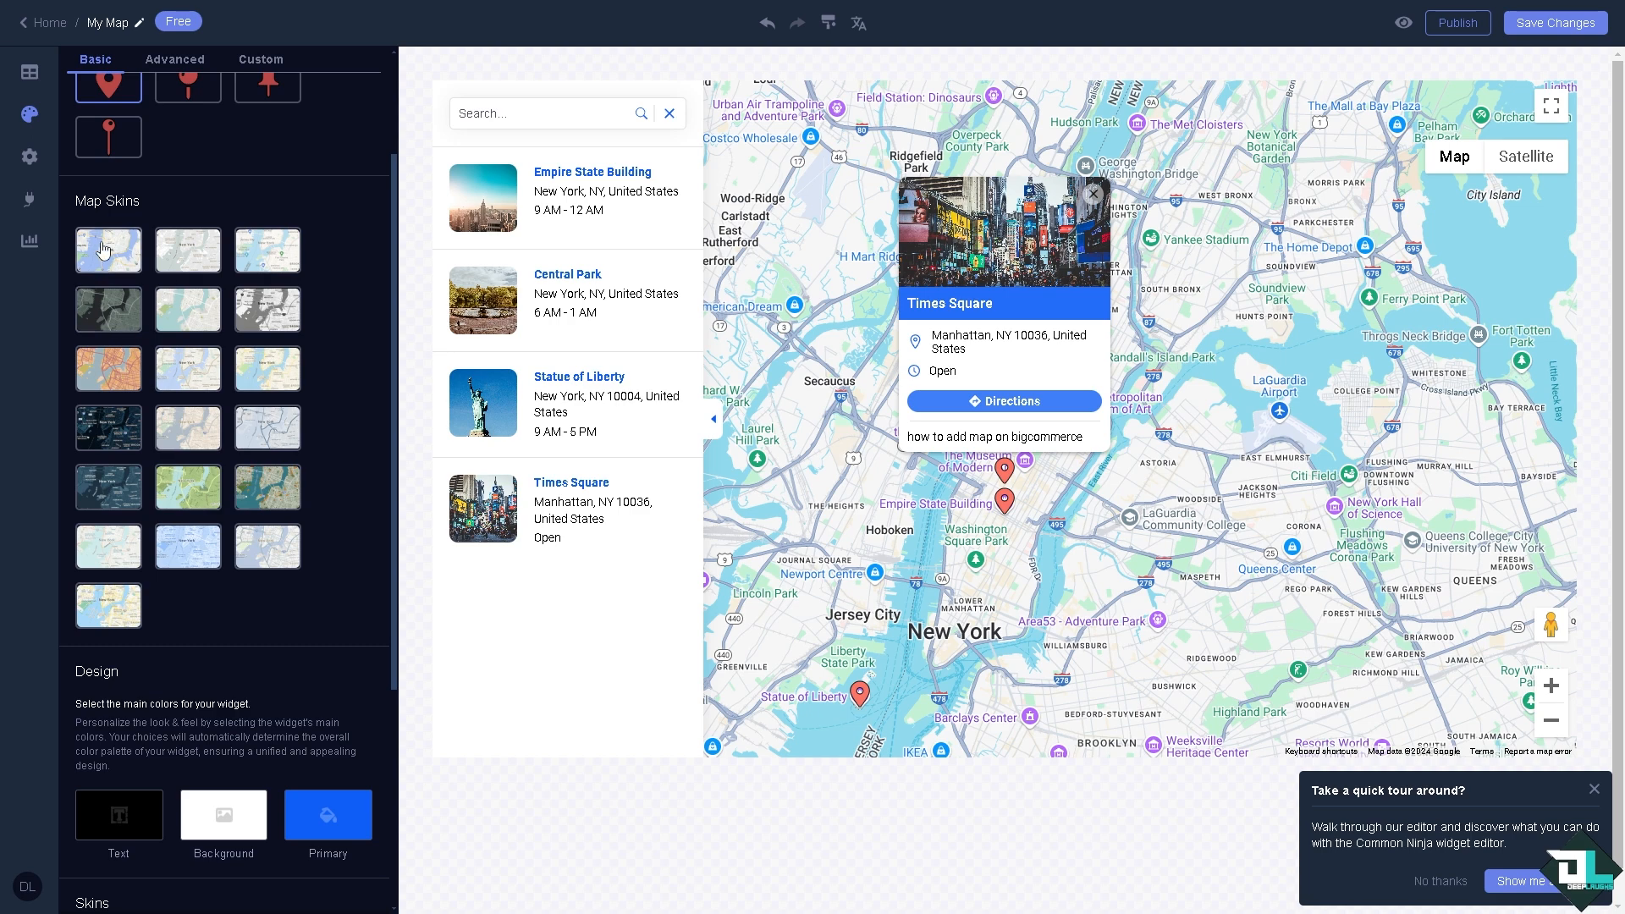
click(273, 251)
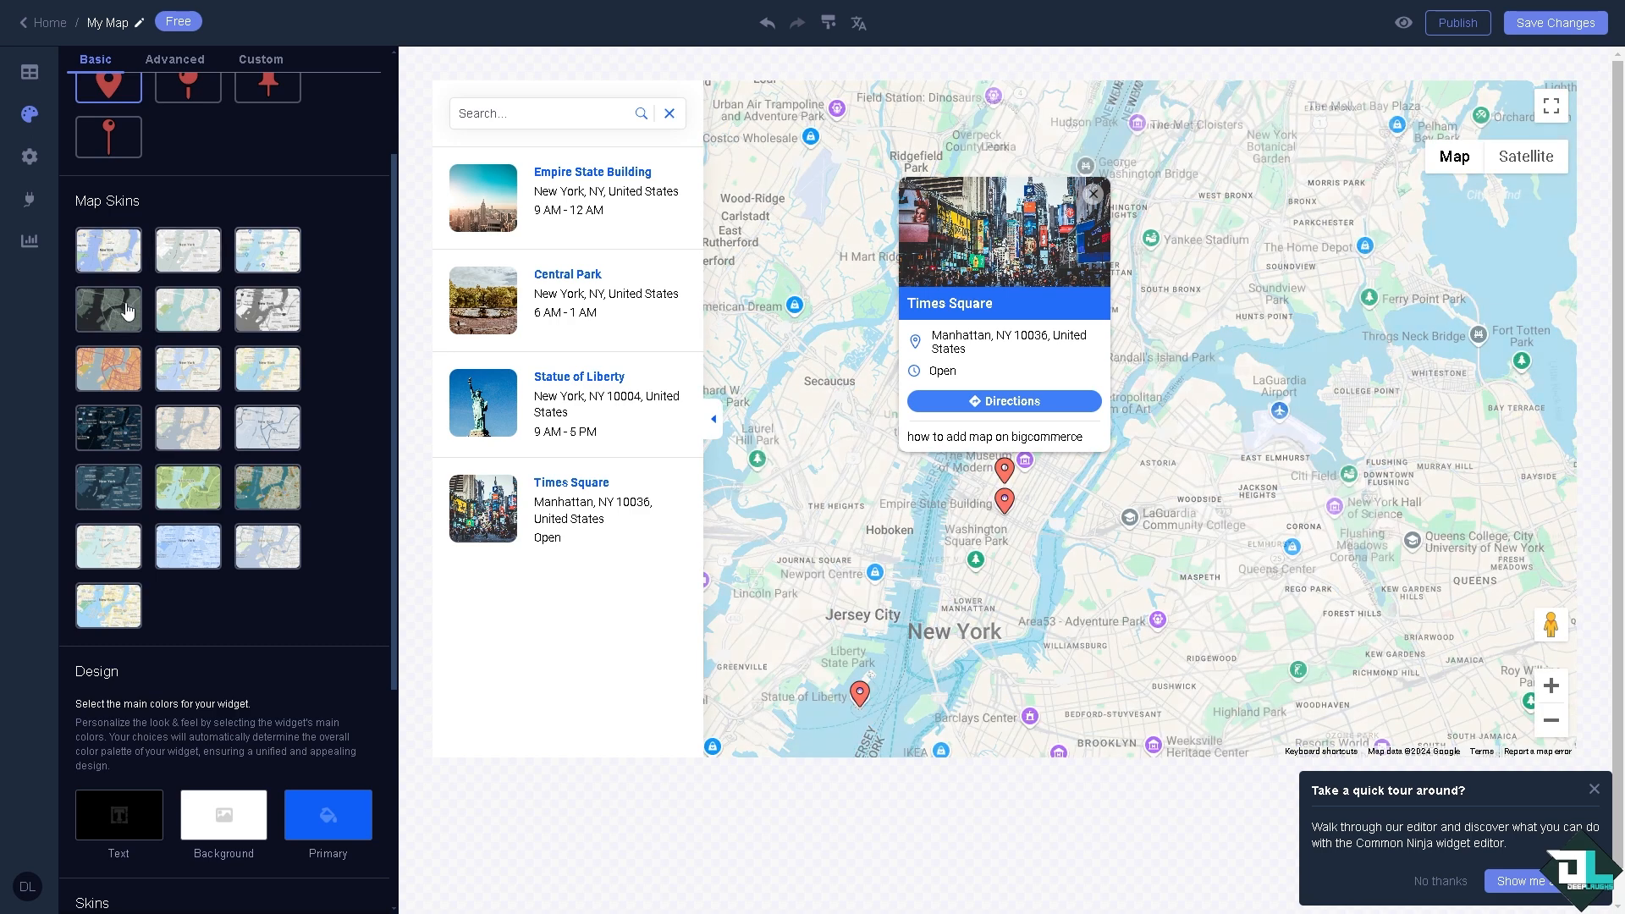
click(112, 324)
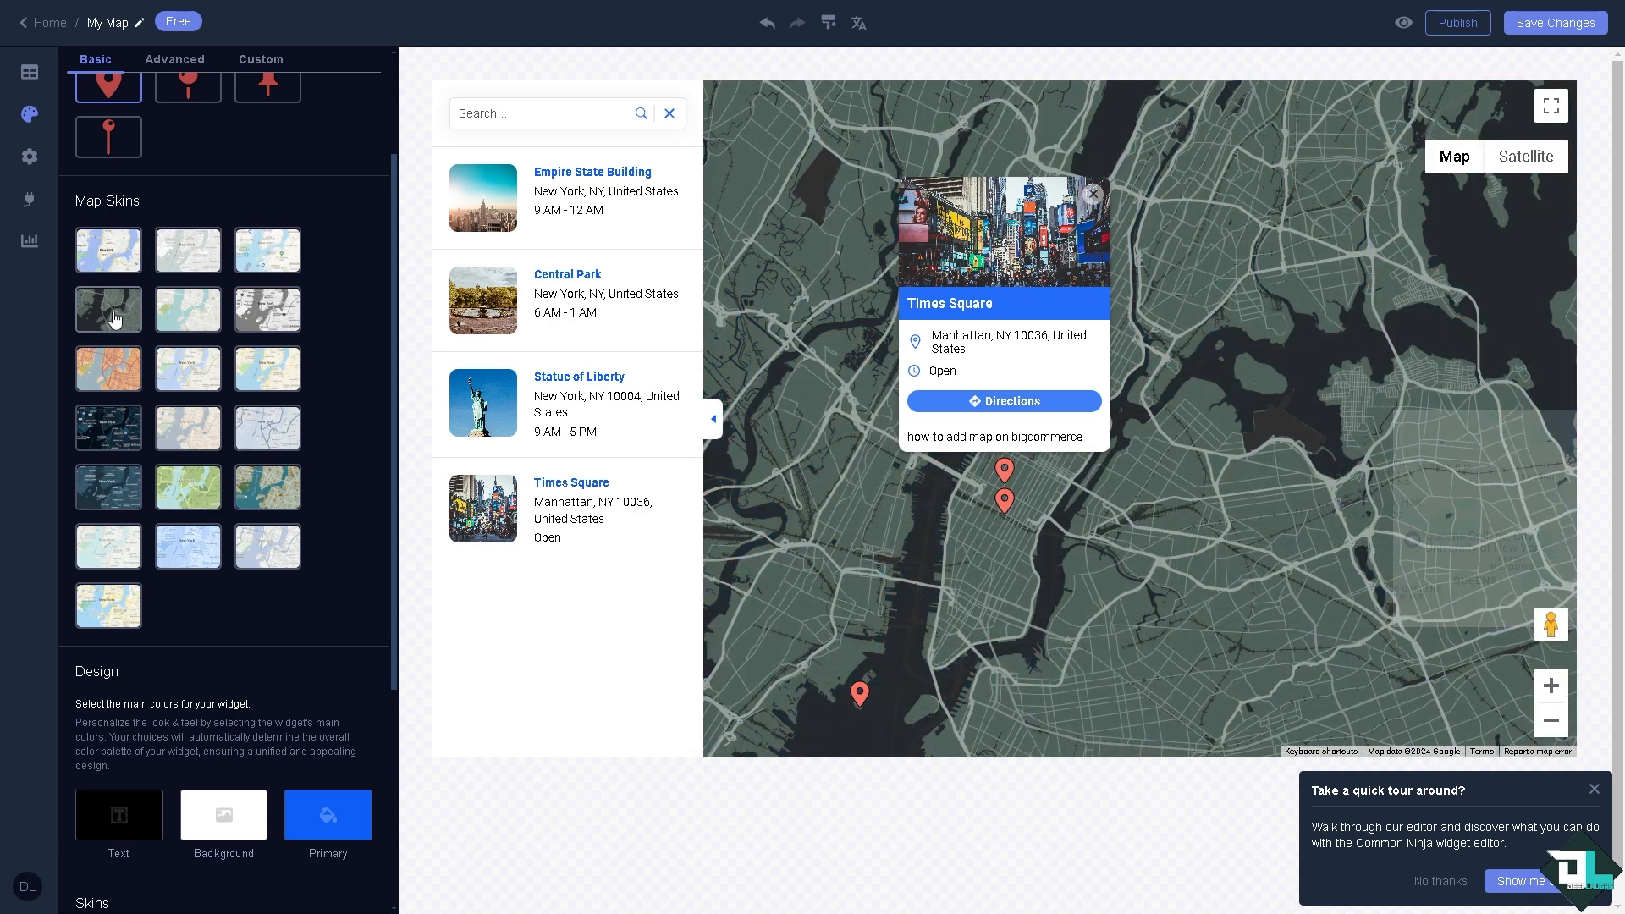
click(103, 430)
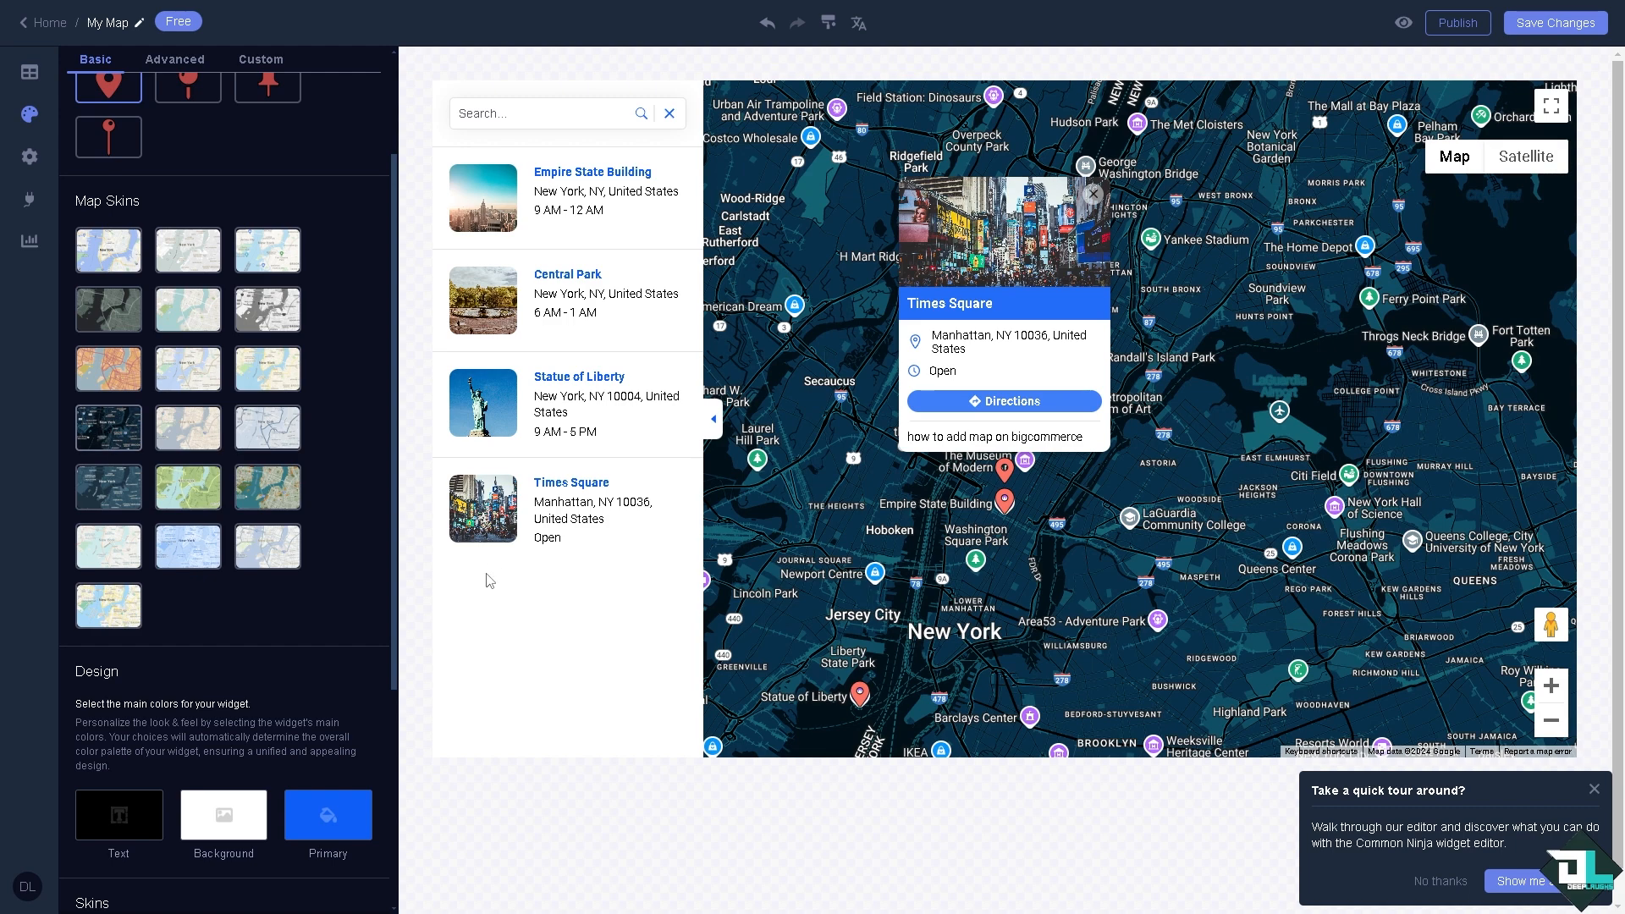
scroll(165, 562, down, 2)
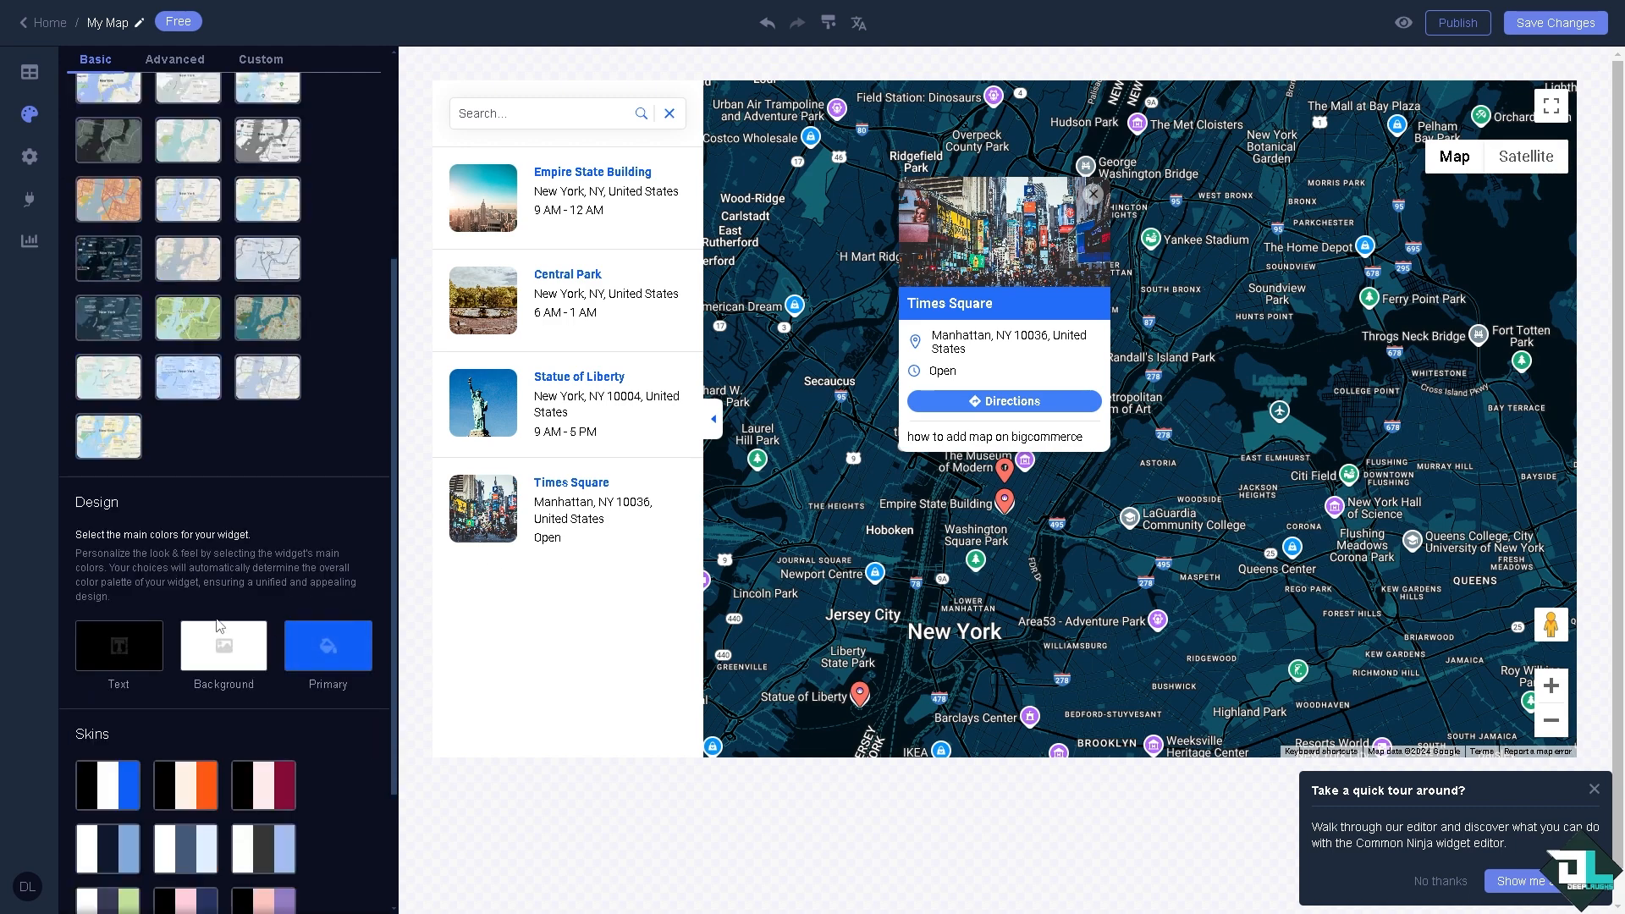
click(292, 651)
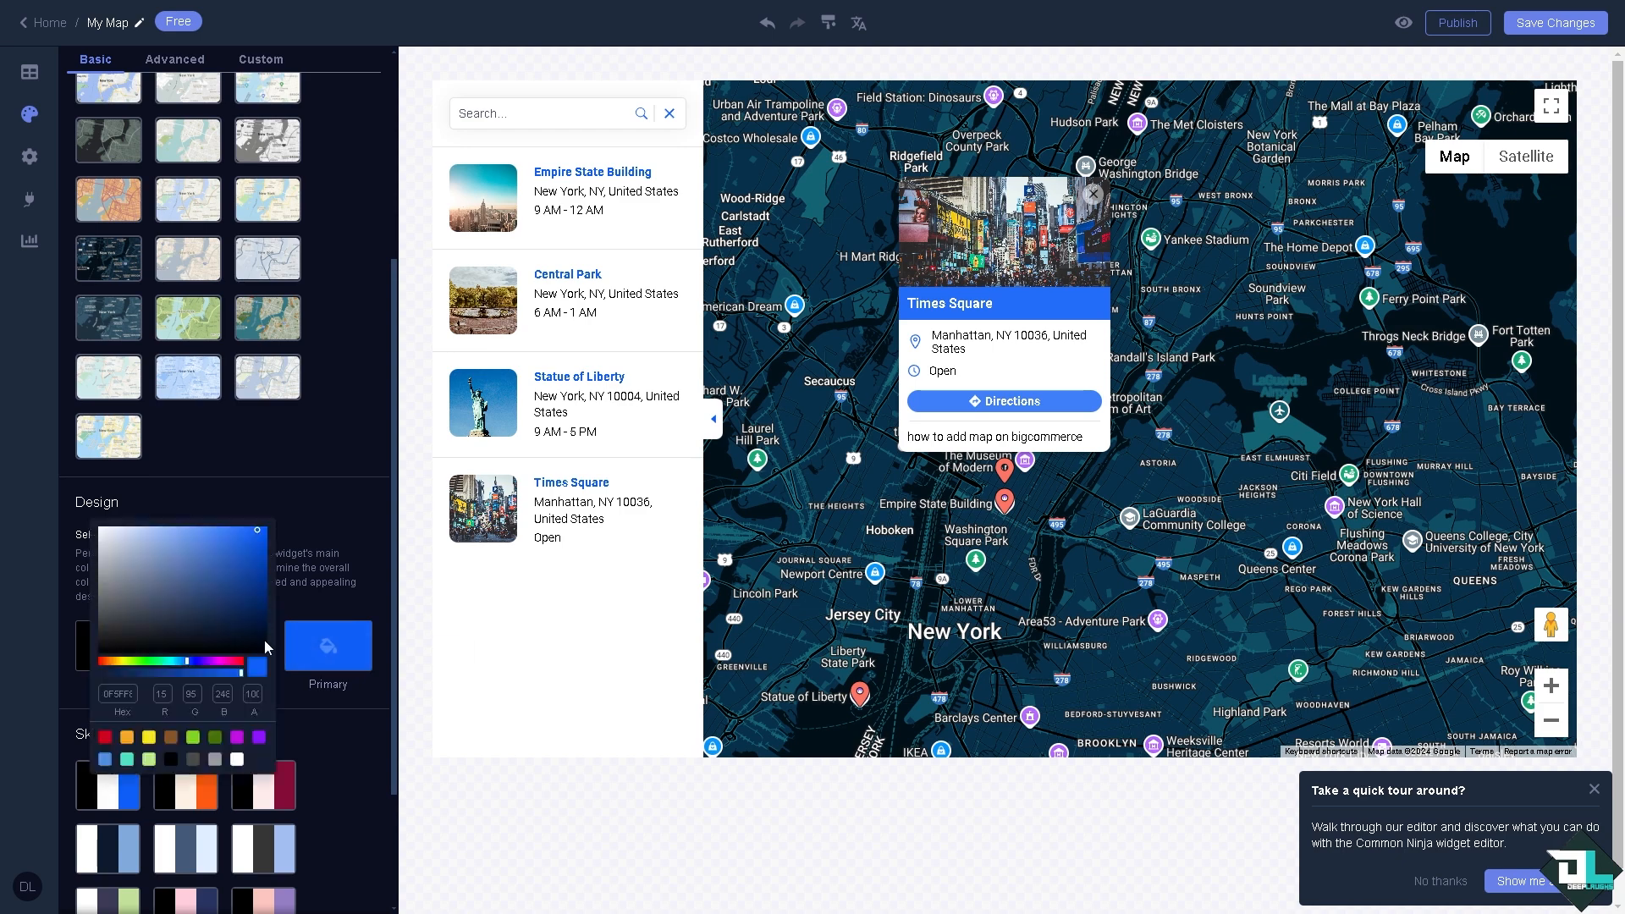
click(378, 733)
- Try several widget color skins and apply the one with white text, dark grey background, and light blue primary color
scroll(309, 694, down, 2)
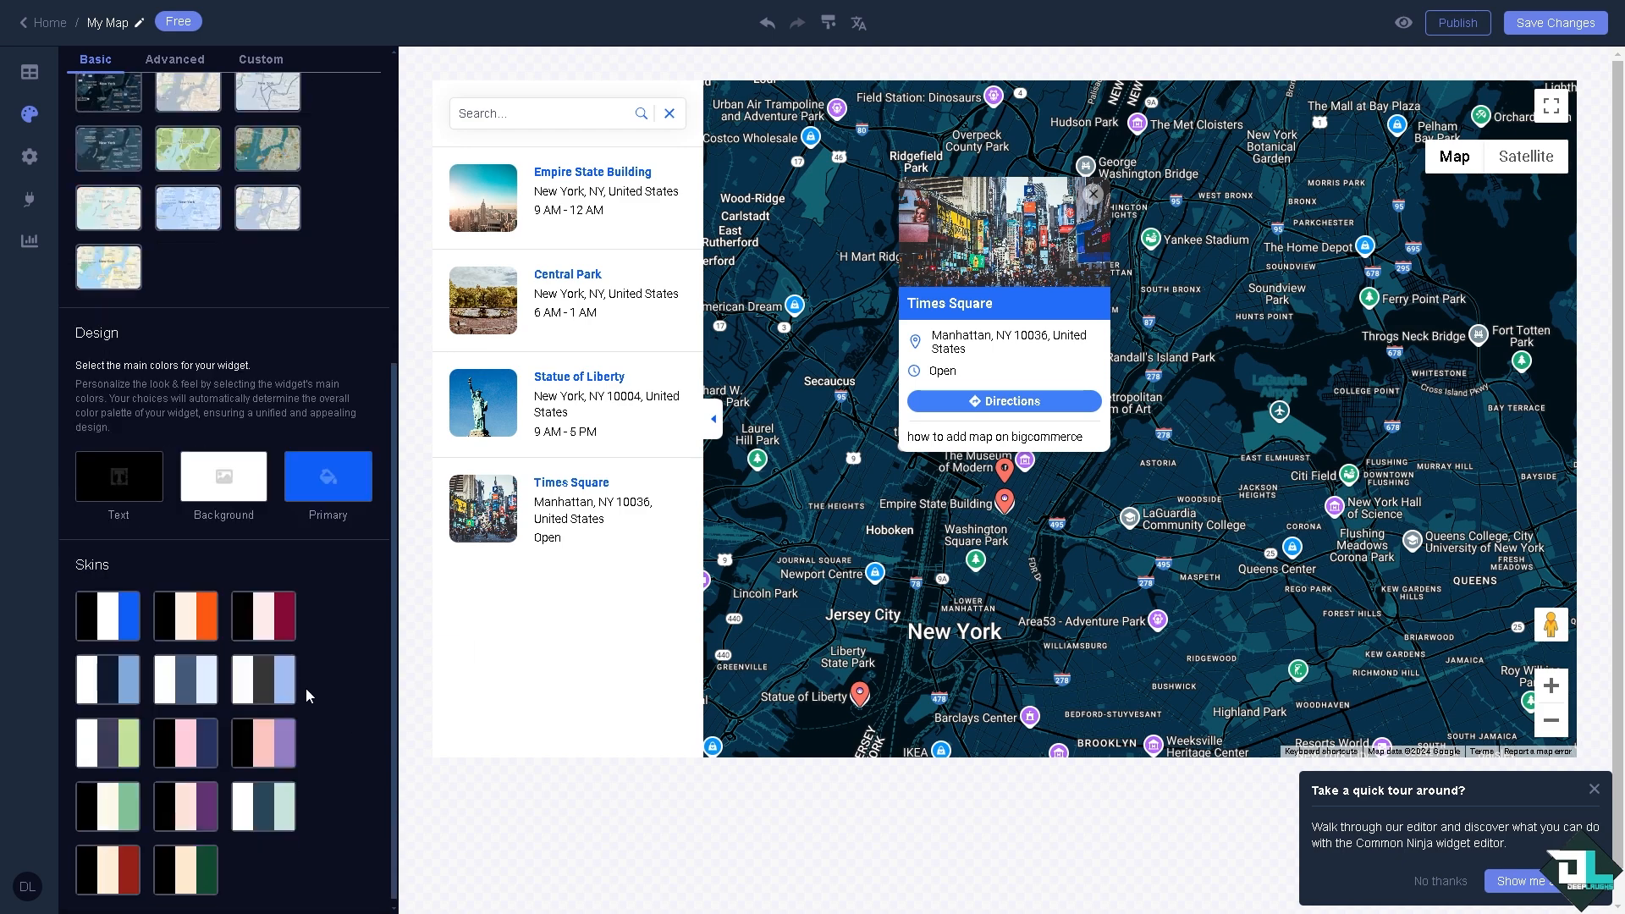
click(282, 618)
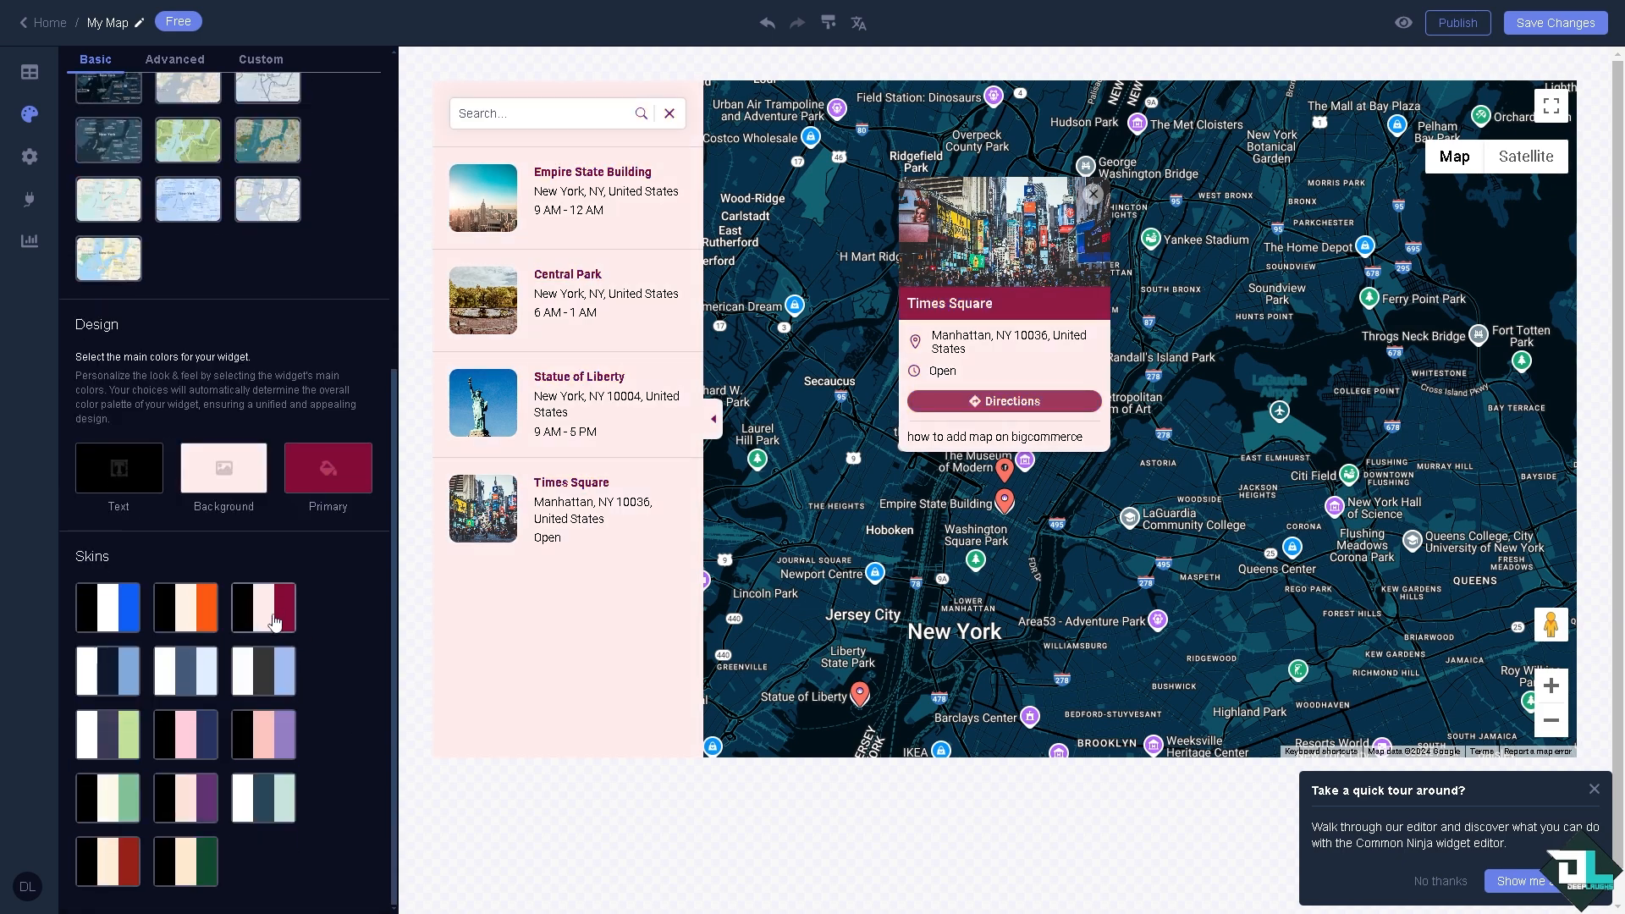
click(107, 607)
click(186, 673)
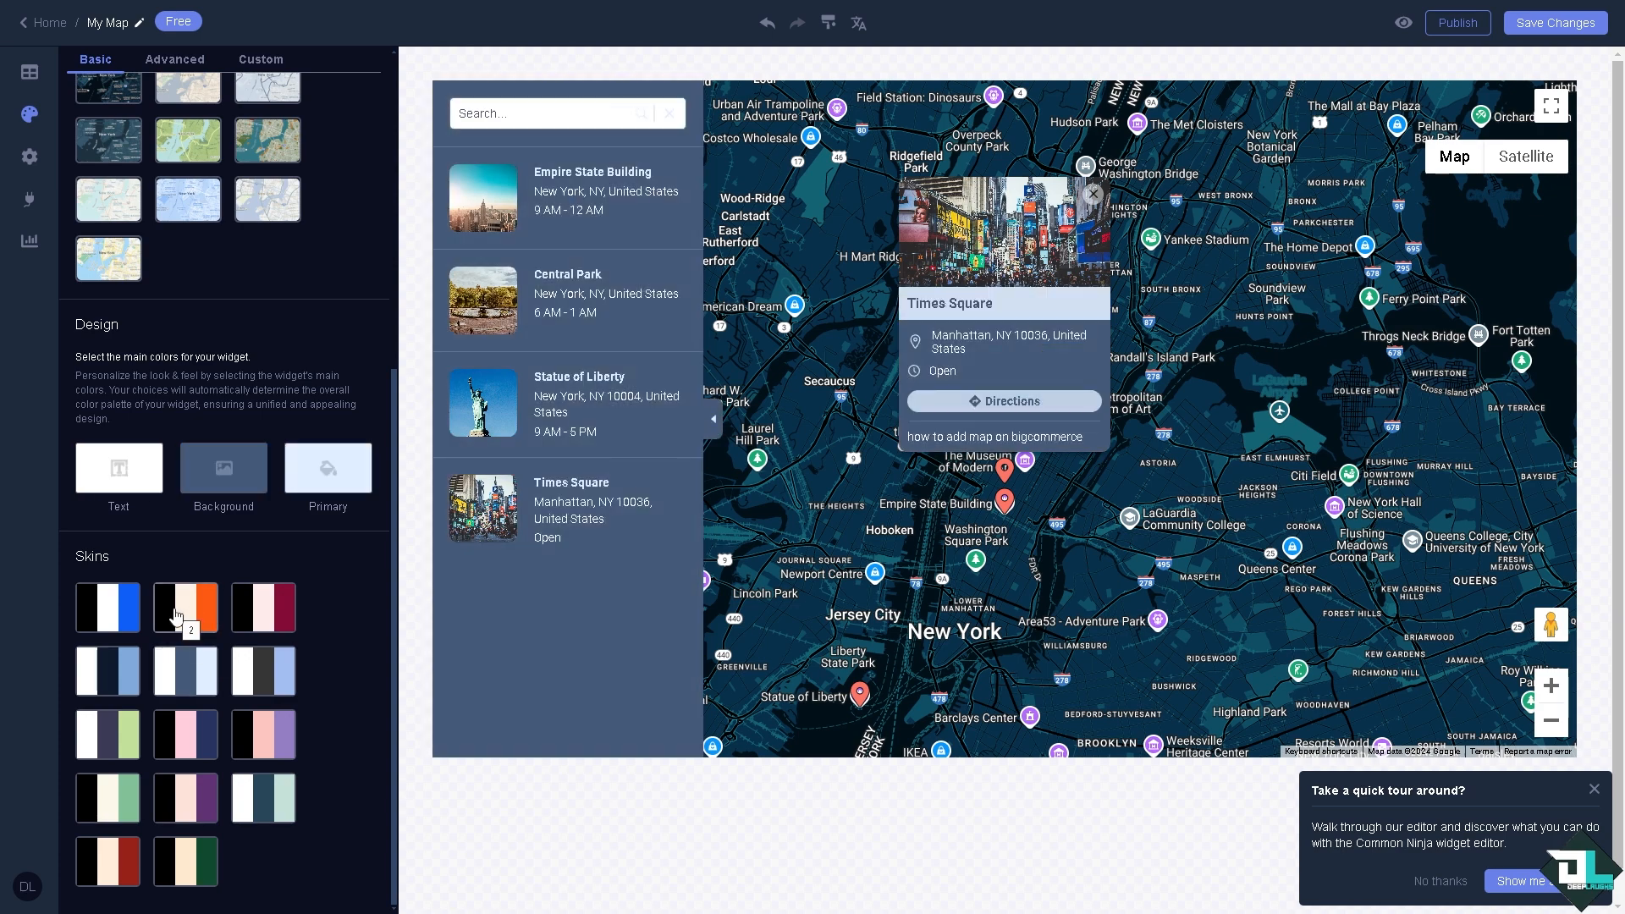
click(254, 685)
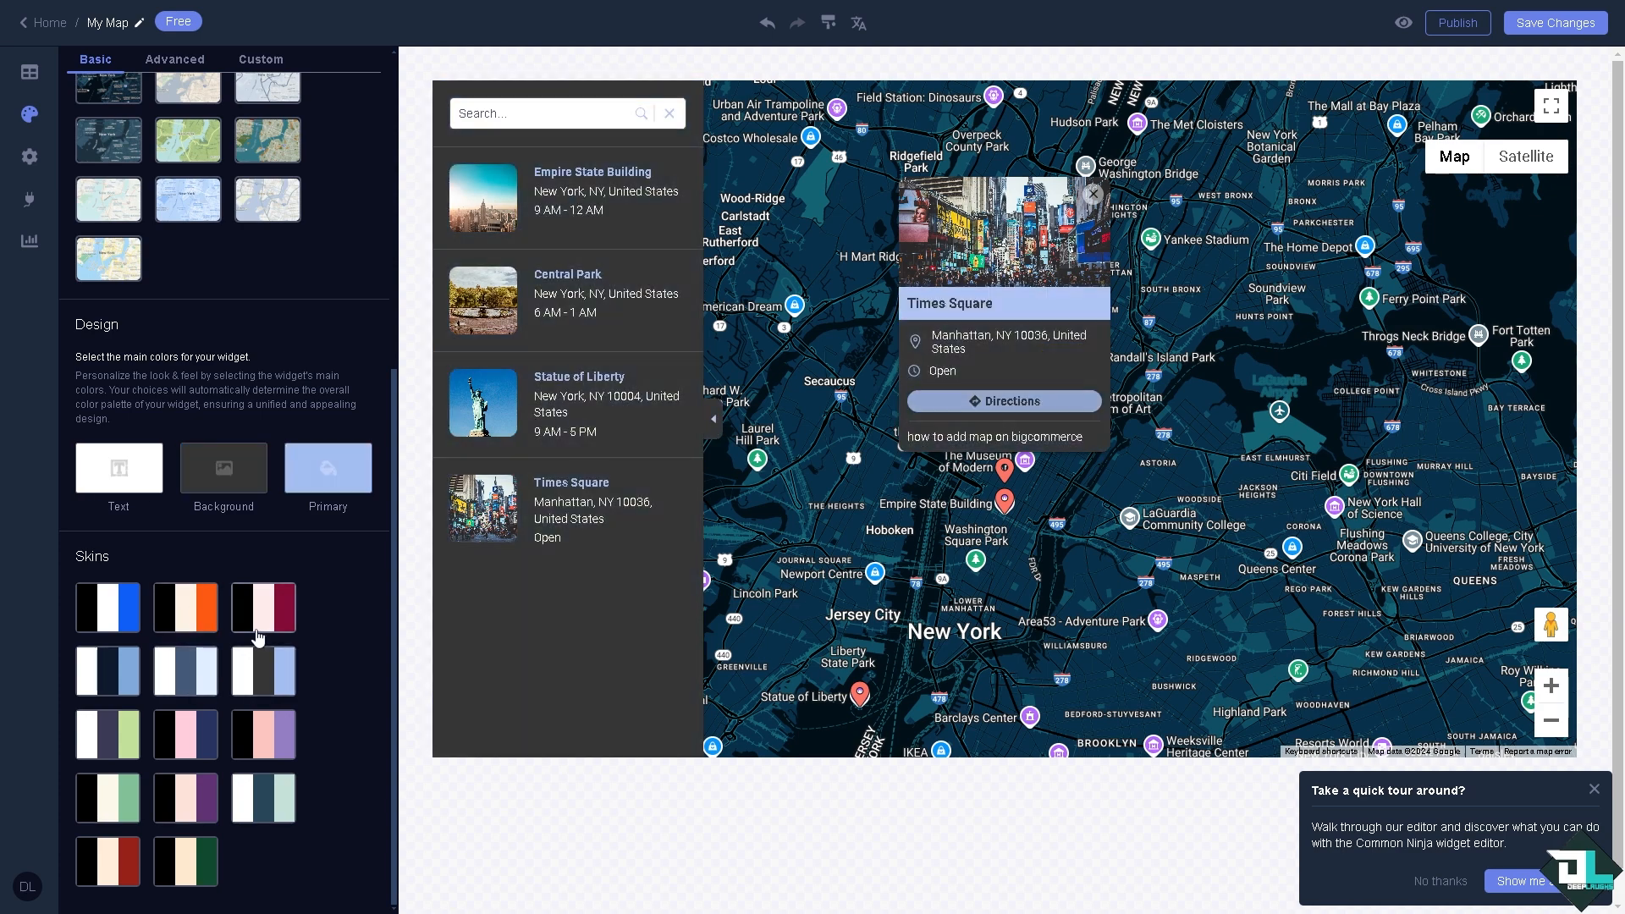
click(258, 631)
click(269, 673)
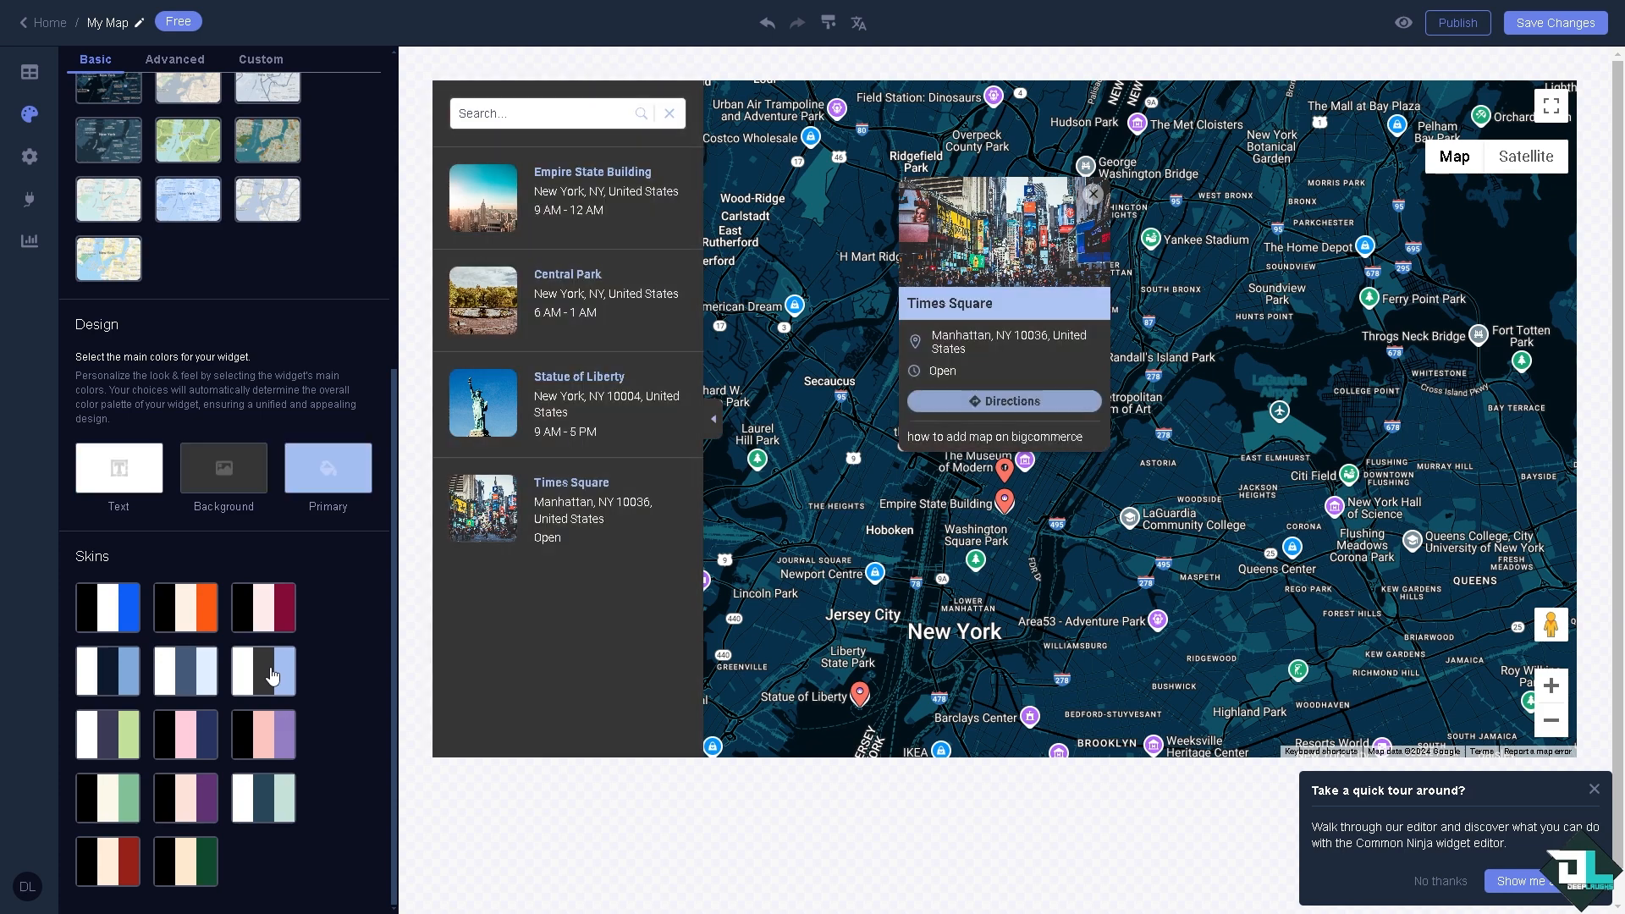
click(108, 800)
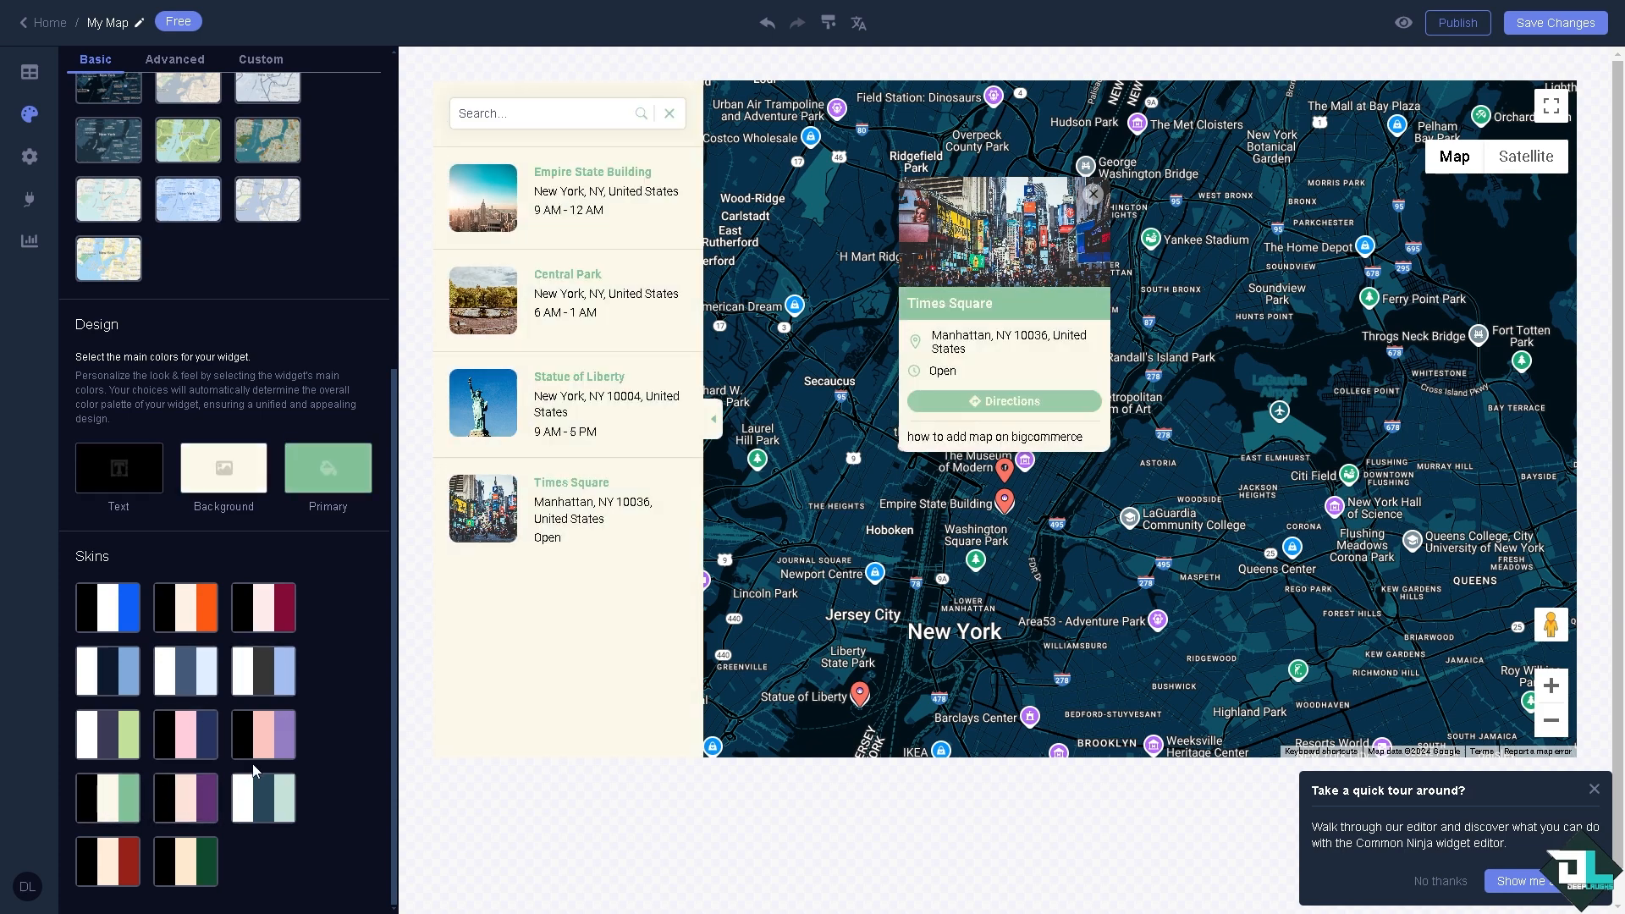
click(277, 742)
click(267, 673)
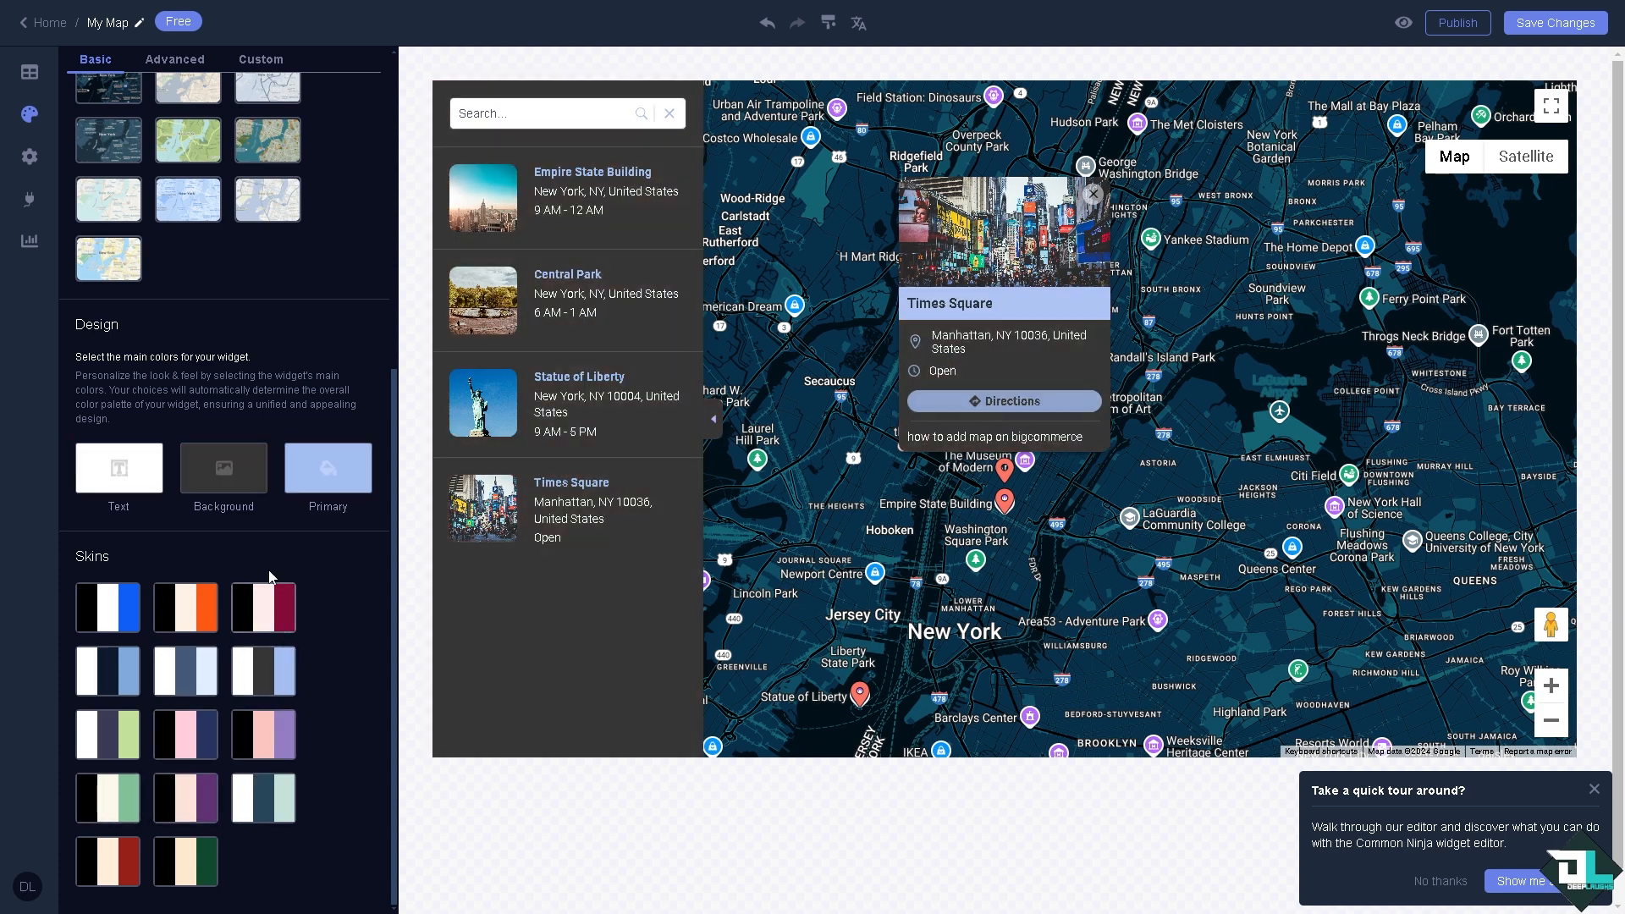
scroll(303, 536, up, 3)
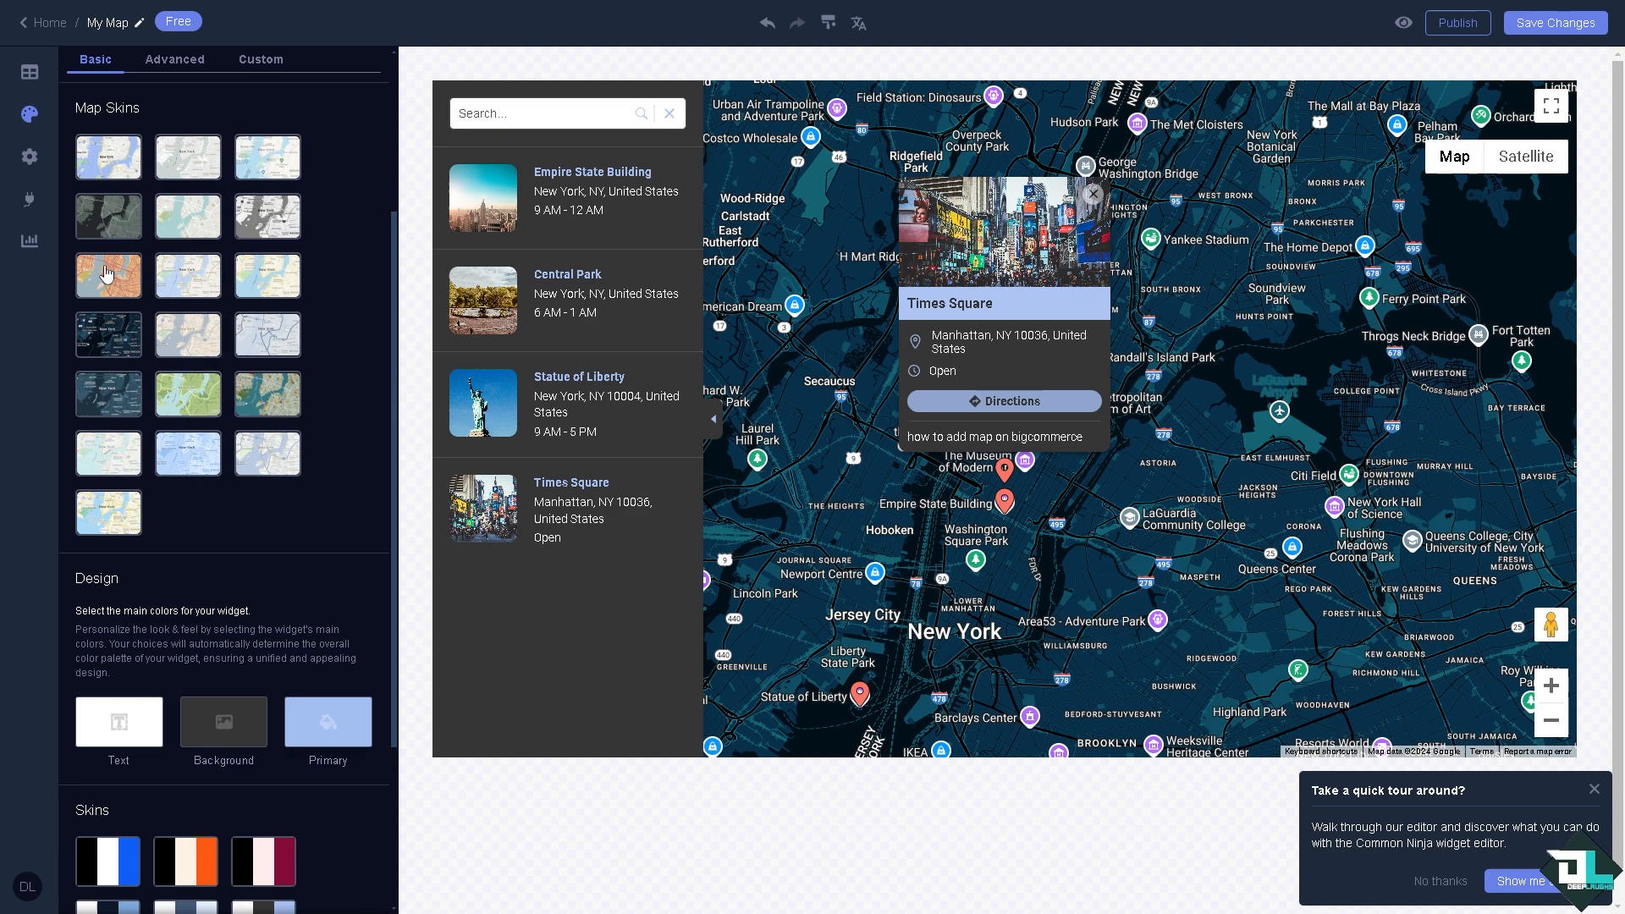
- Enable the Traffic, Transit, and Cycling map layers in the widget settings
click(30, 156)
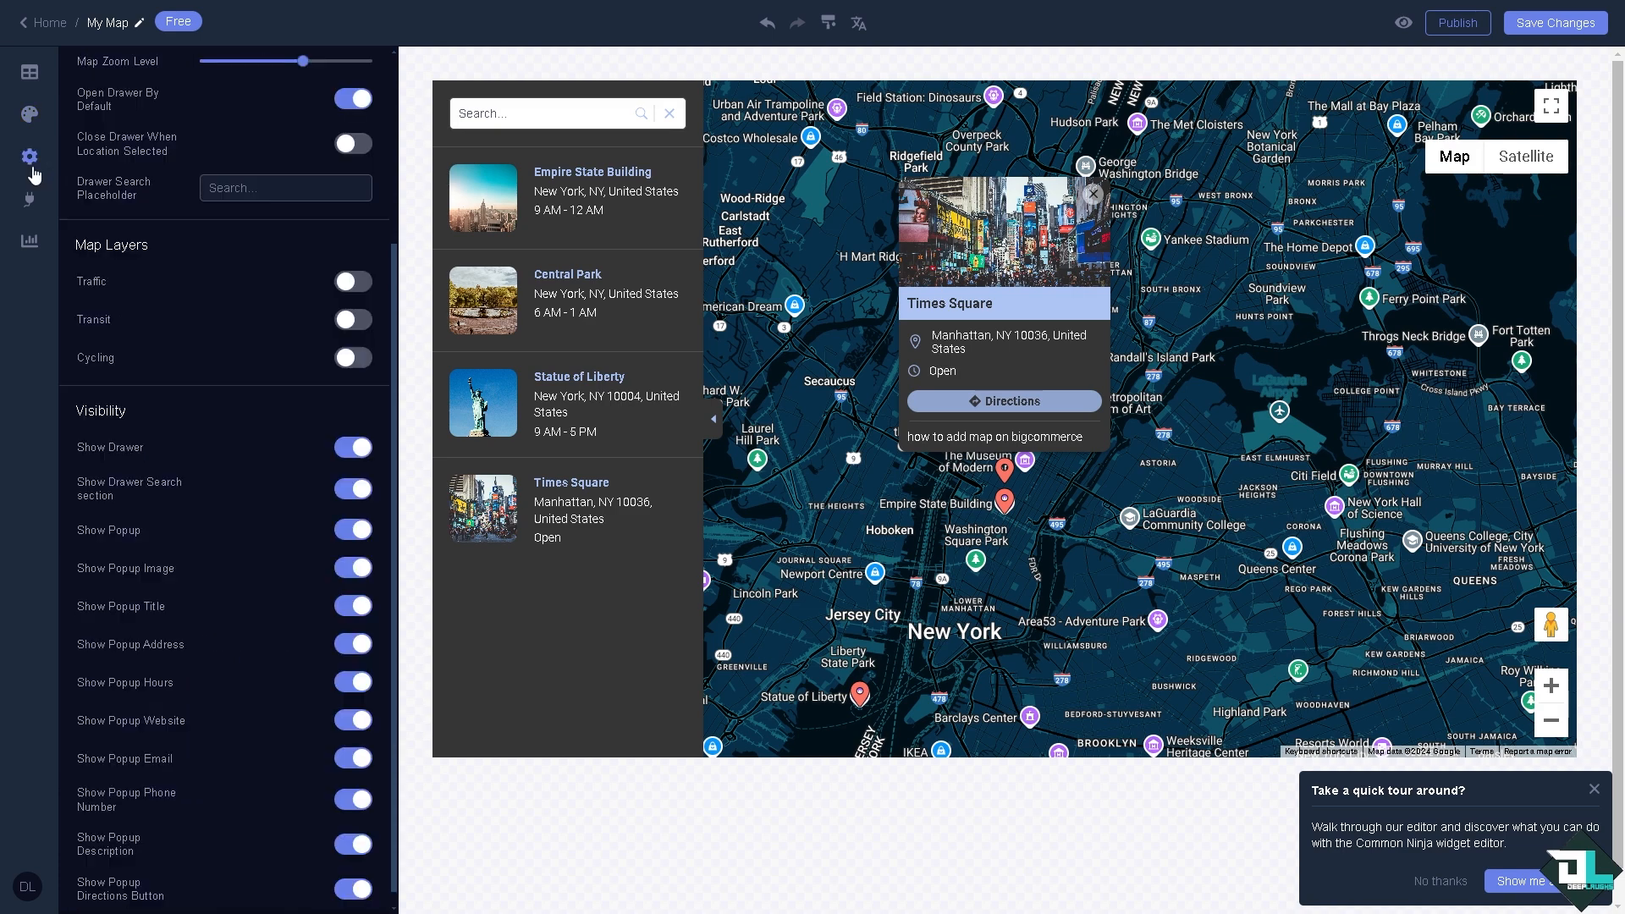
click(353, 281)
click(365, 320)
click(363, 357)
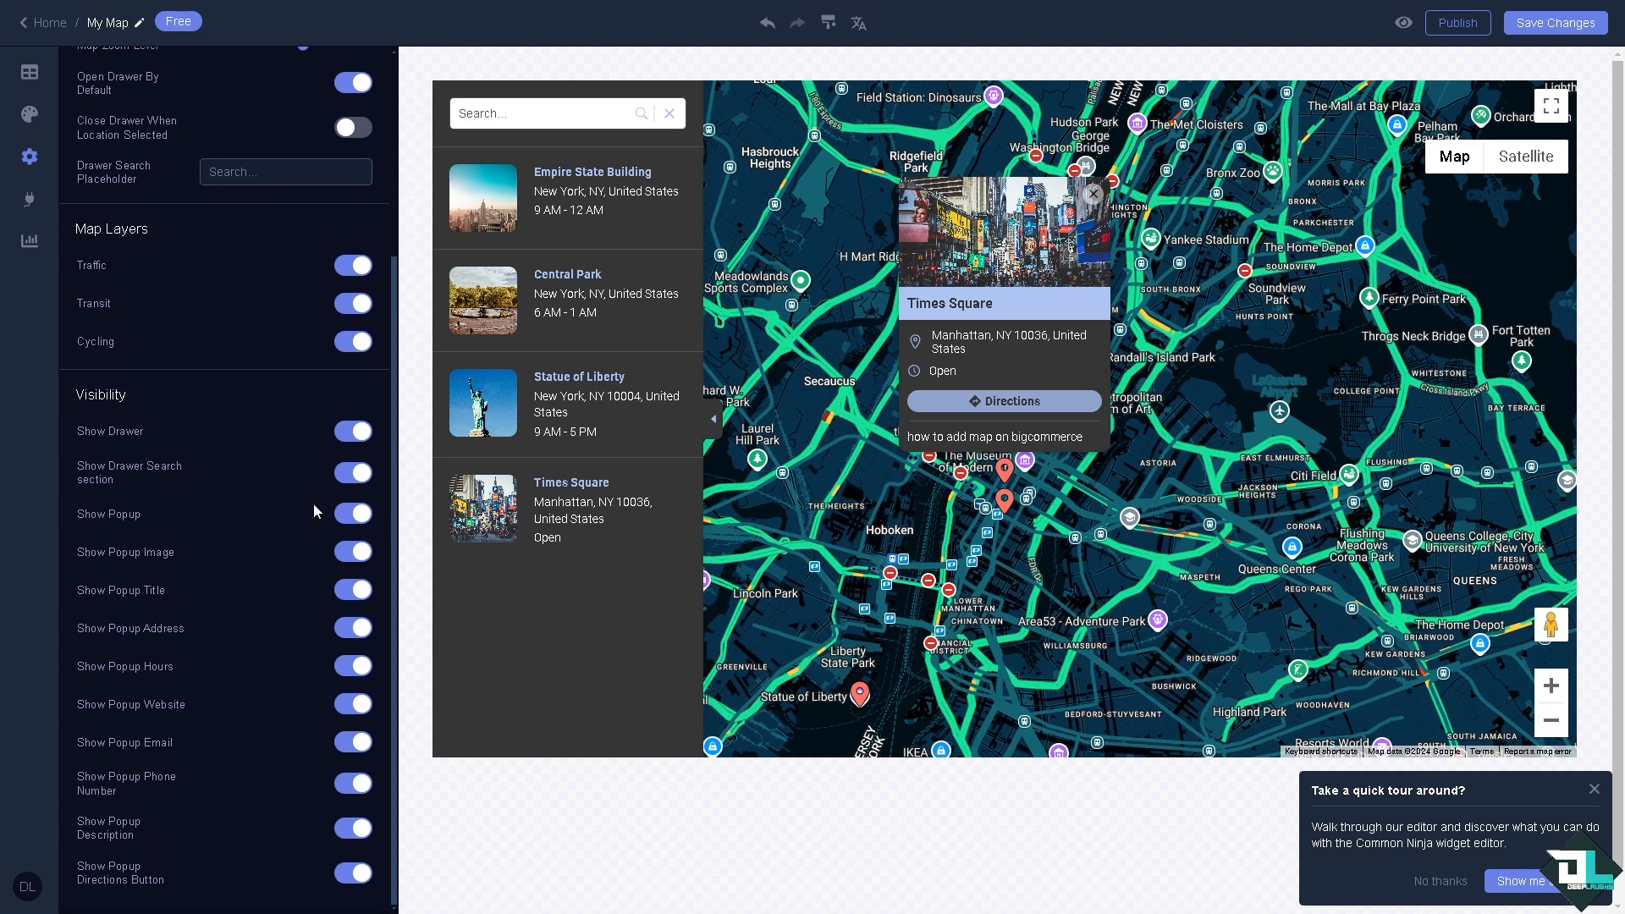
scroll(267, 503, up, 3)
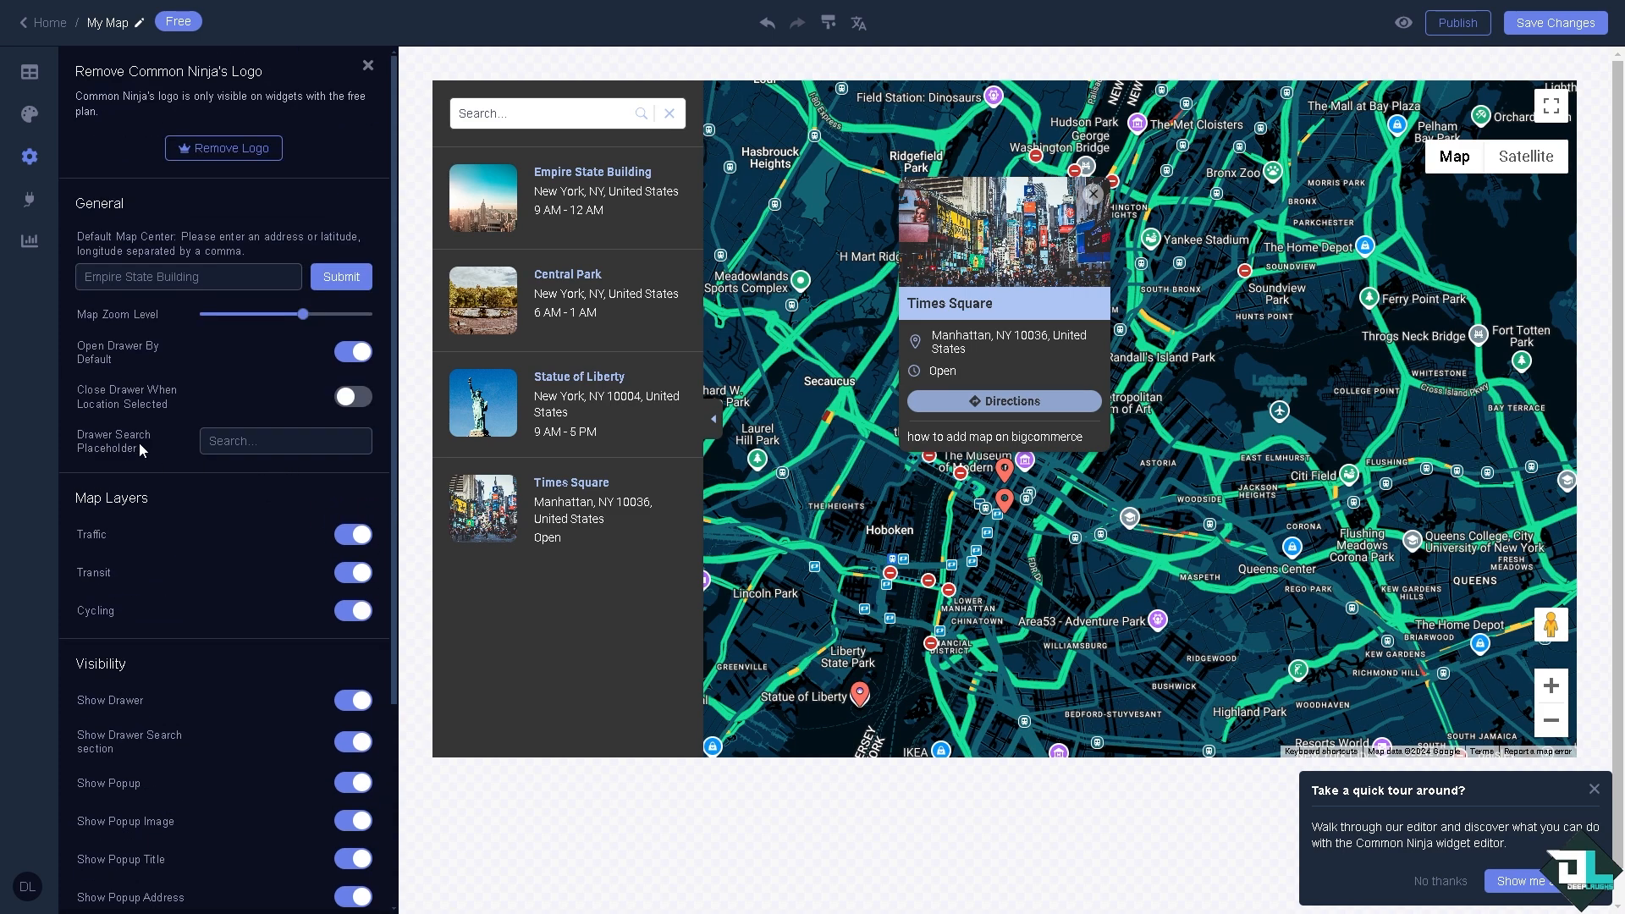
- Review the available integrations and the map's analytics page, and return to the basic design settings
click(30, 201)
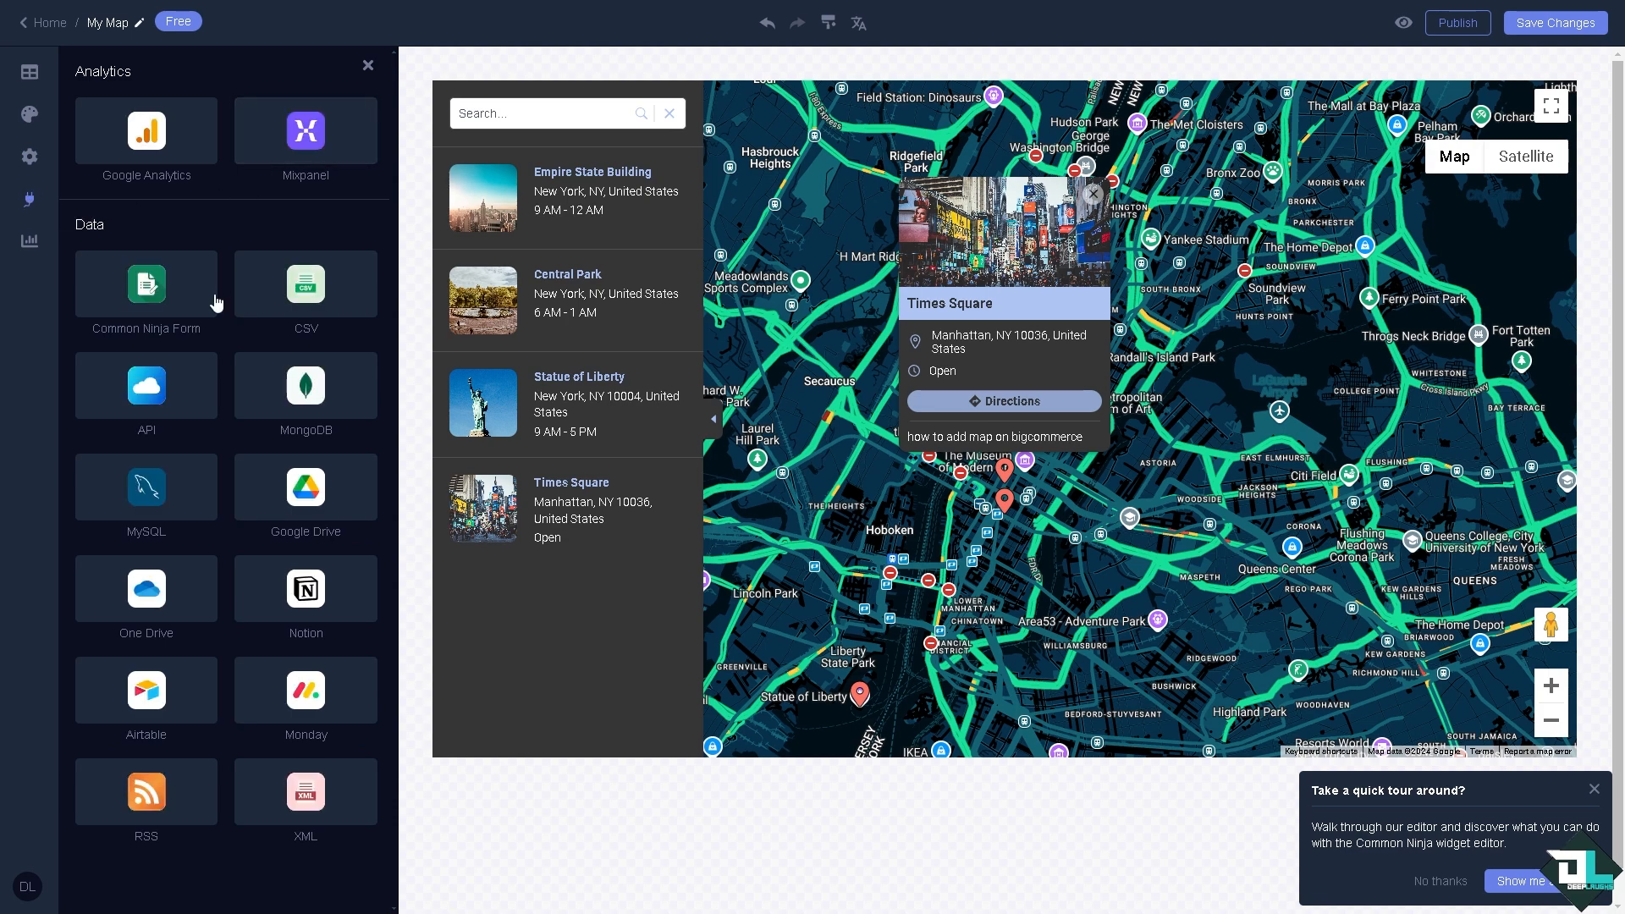
click(29, 245)
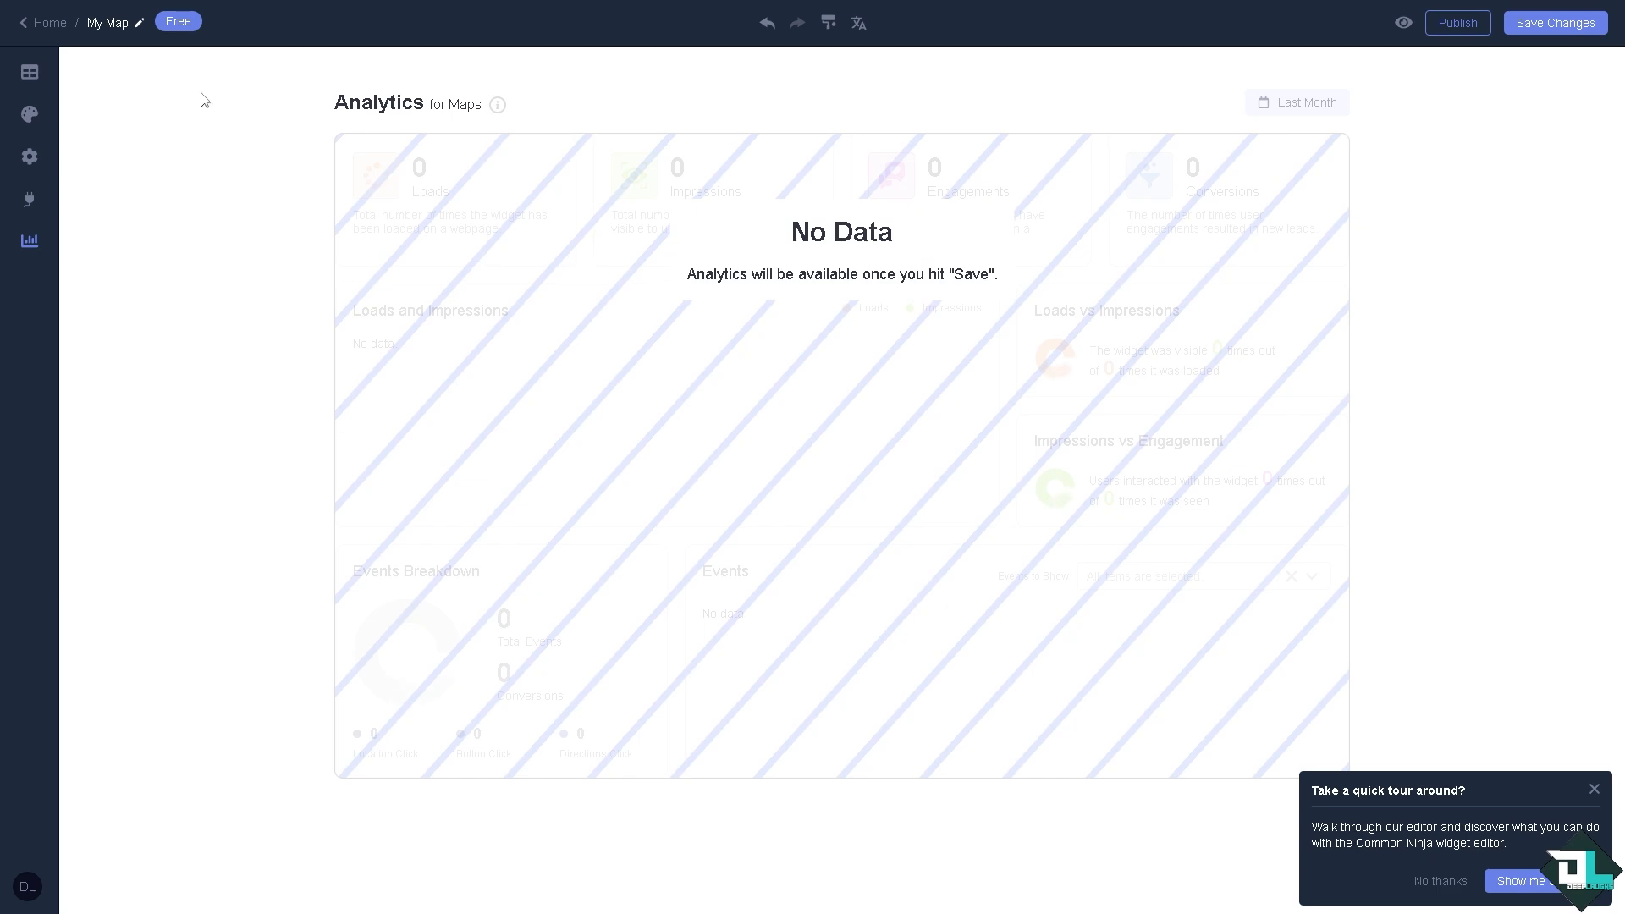
click(30, 119)
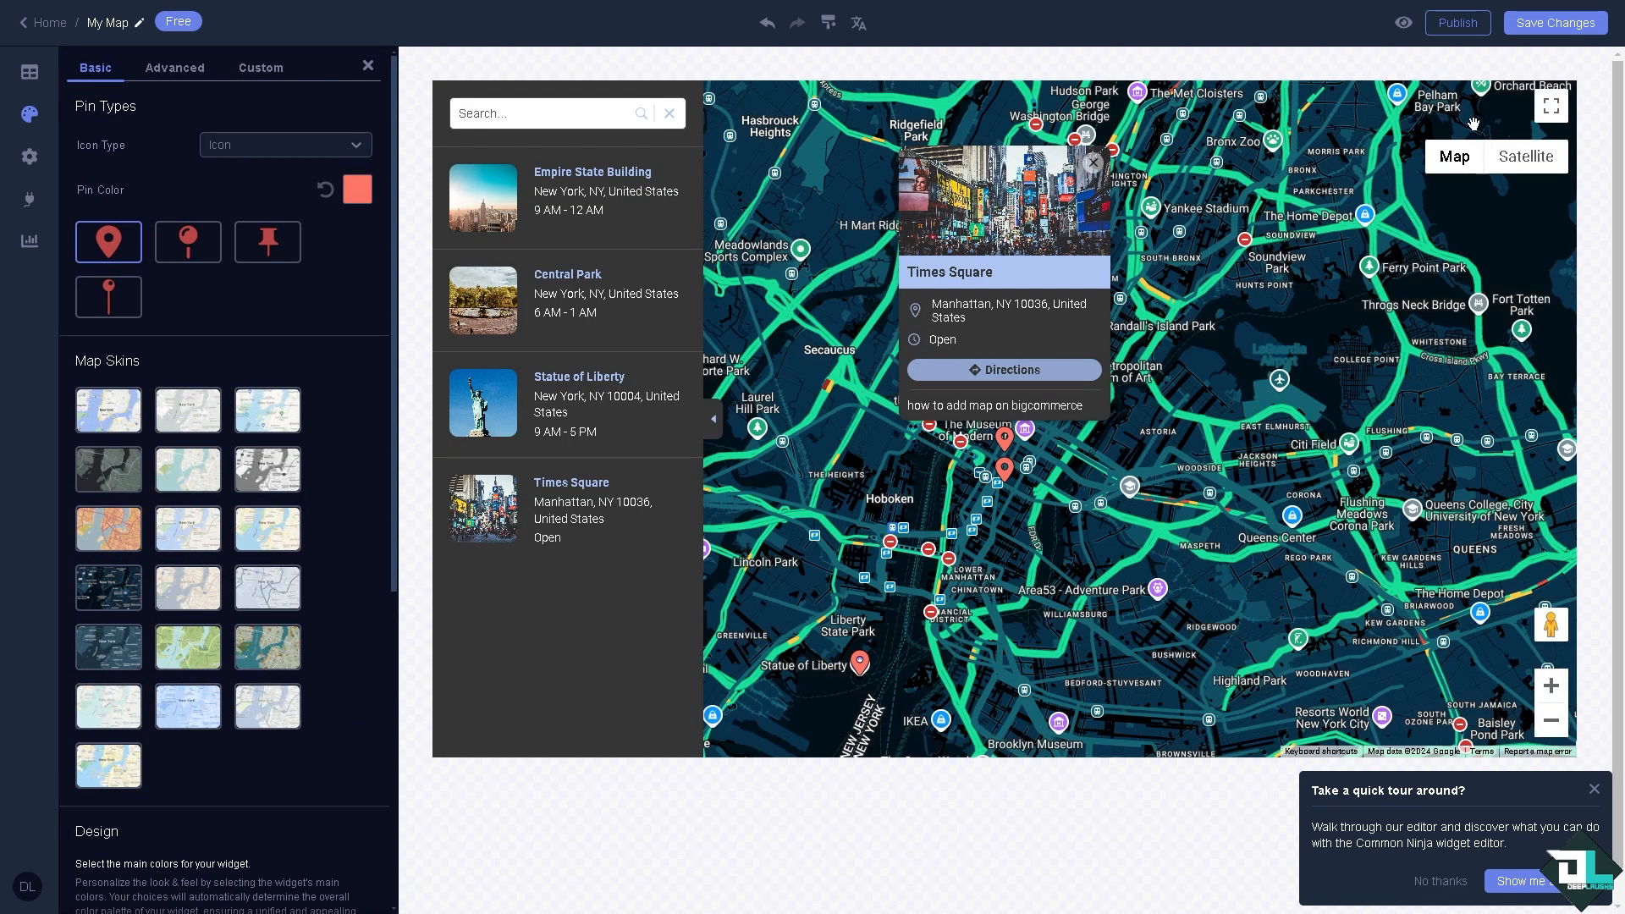
- Save the changes to the Common Ninja map widget and copy its embed code
click(1555, 23)
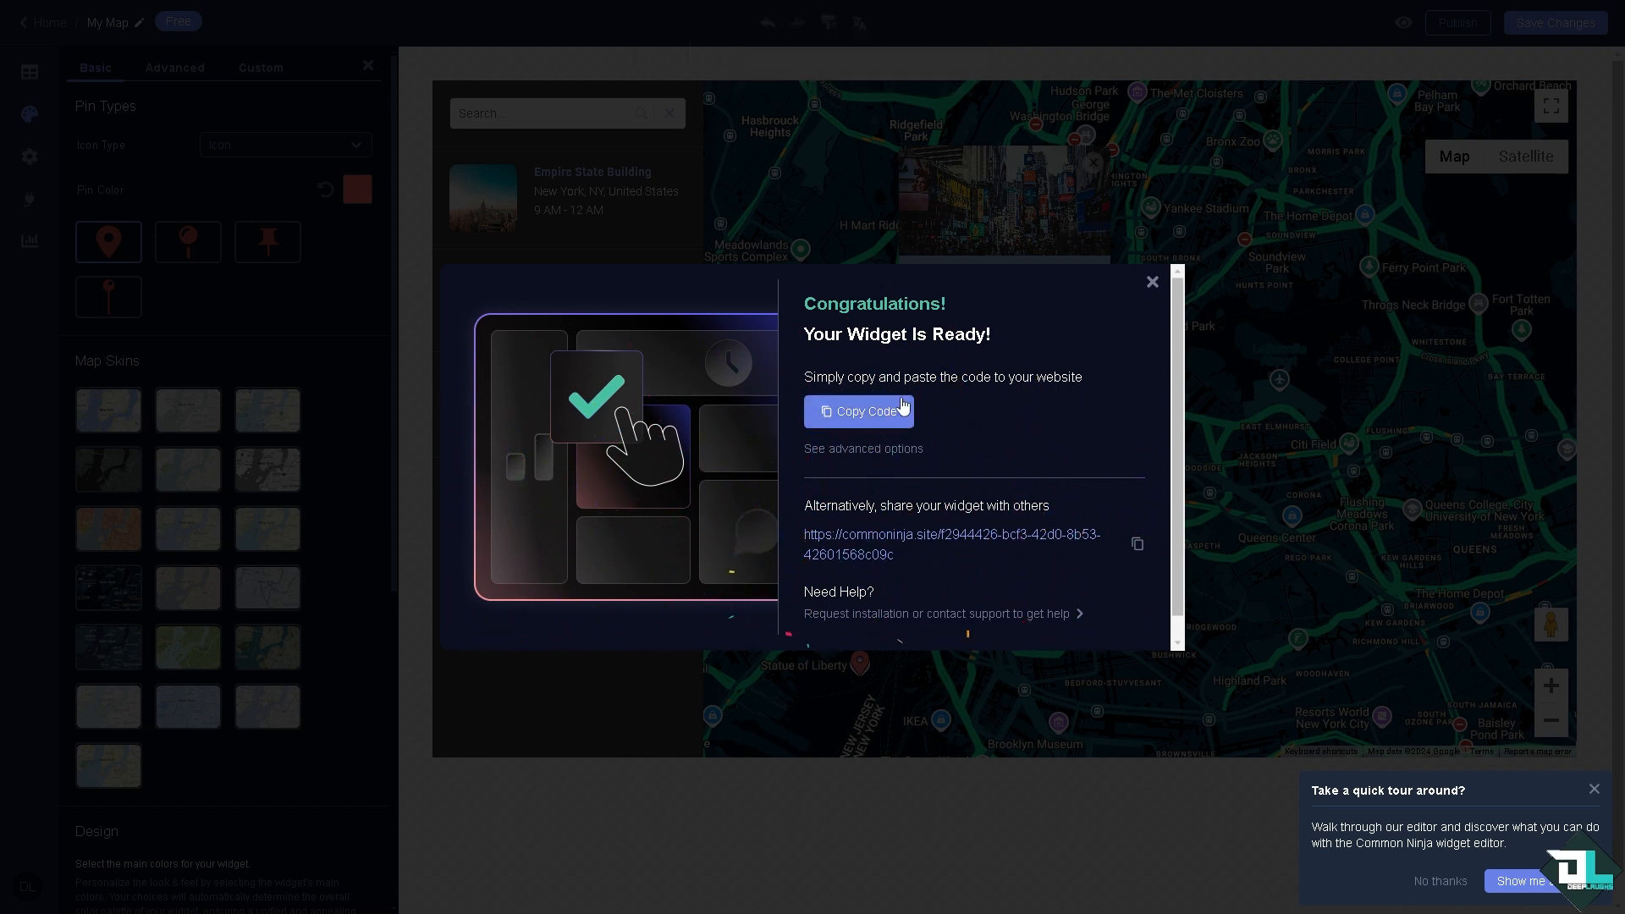
click(883, 420)
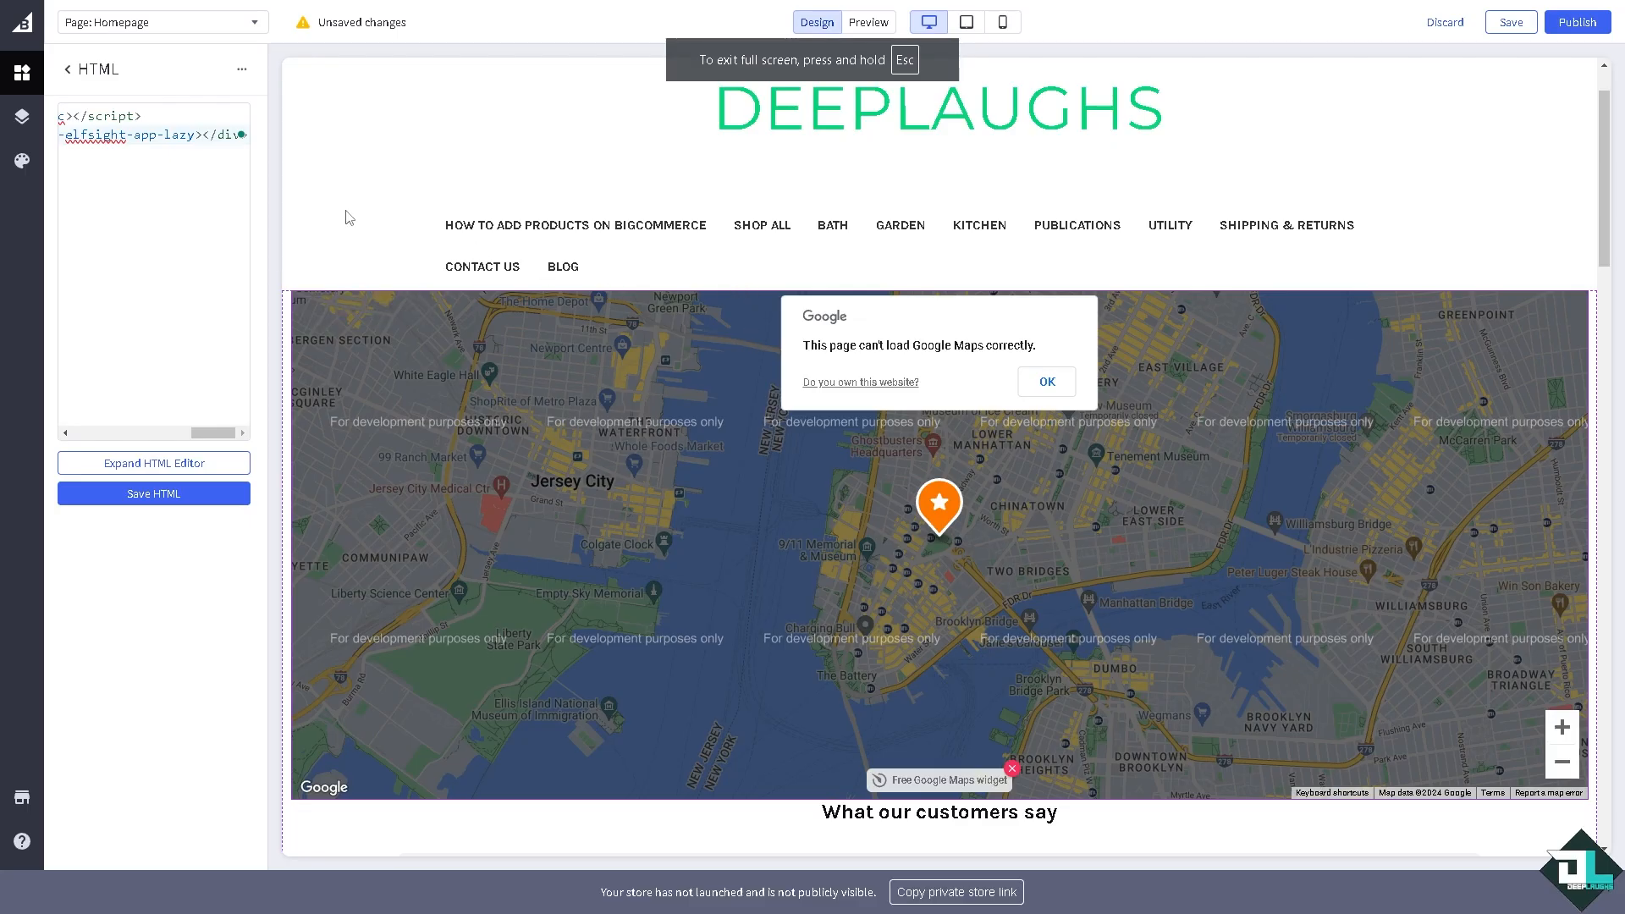
- In the BigCommerce page builder, replace the homepage HTML widget's Elfsight code with the copied Common Ninja code, save the HTML, and check the embedded map
drag(213, 432, 116, 433)
click(163, 165)
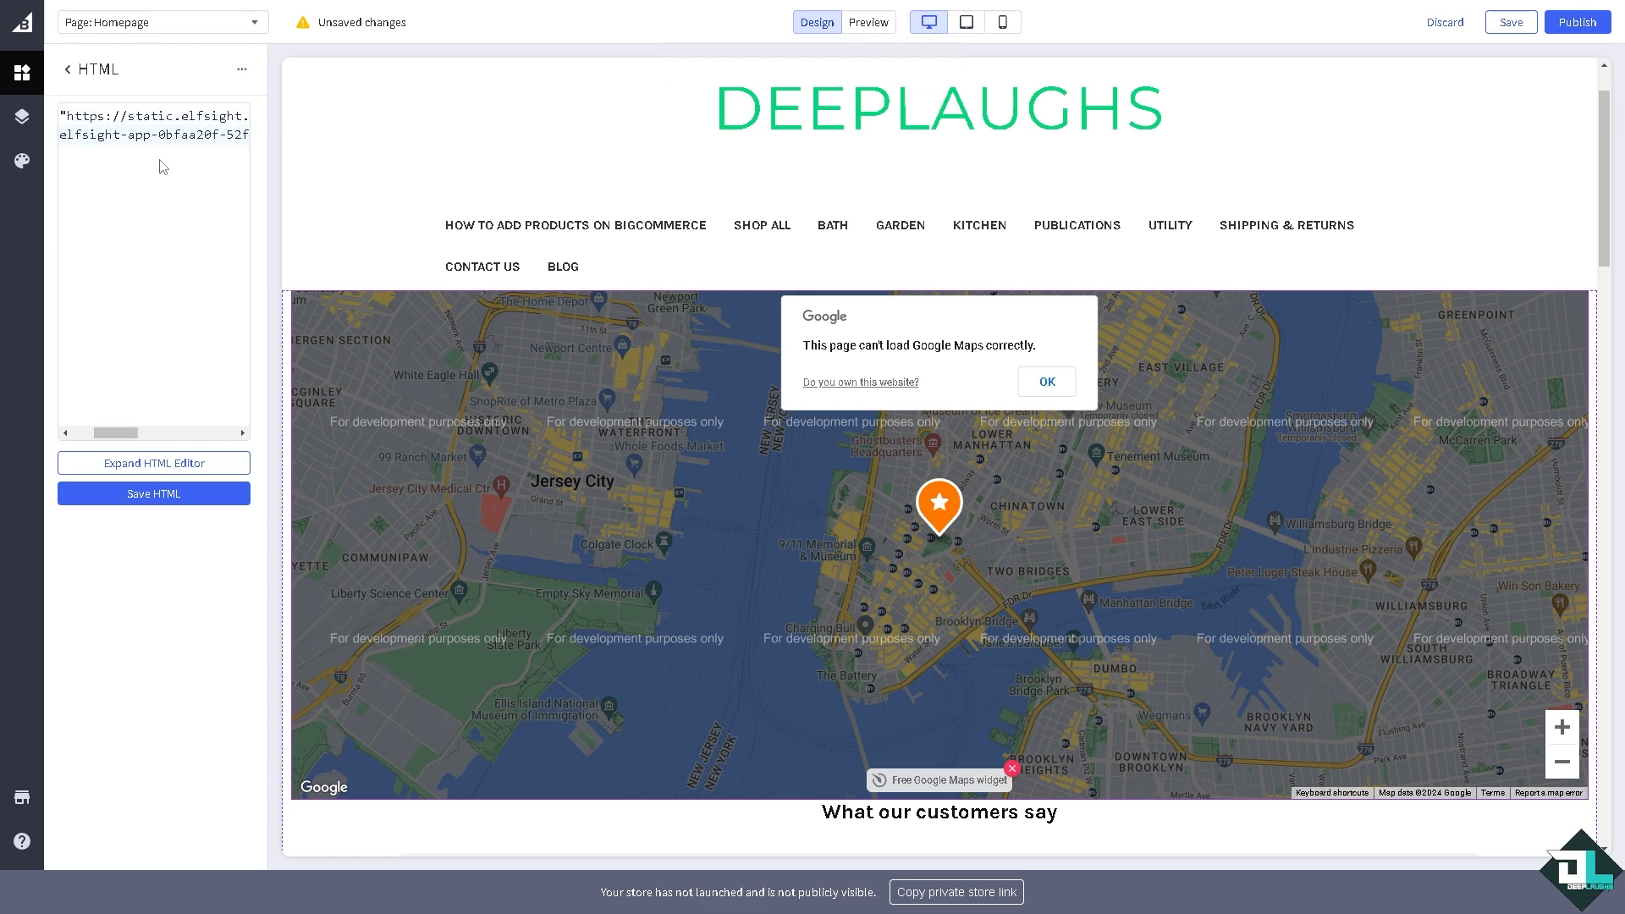
key(ctrl+a)
key(BackSpace)
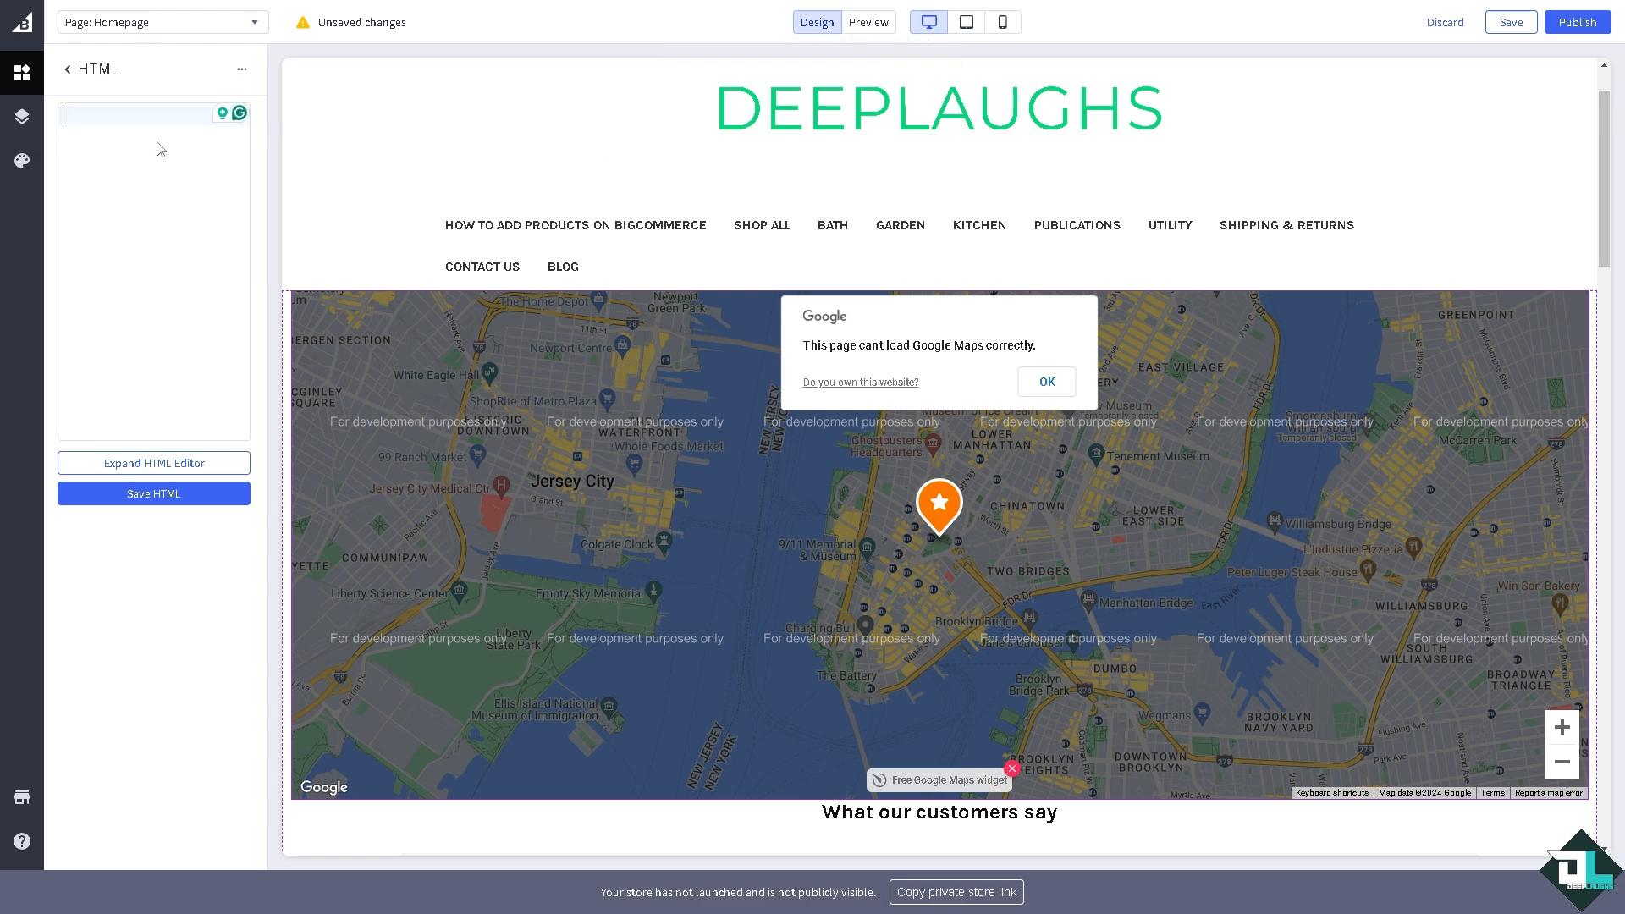
key(ctrl+v)
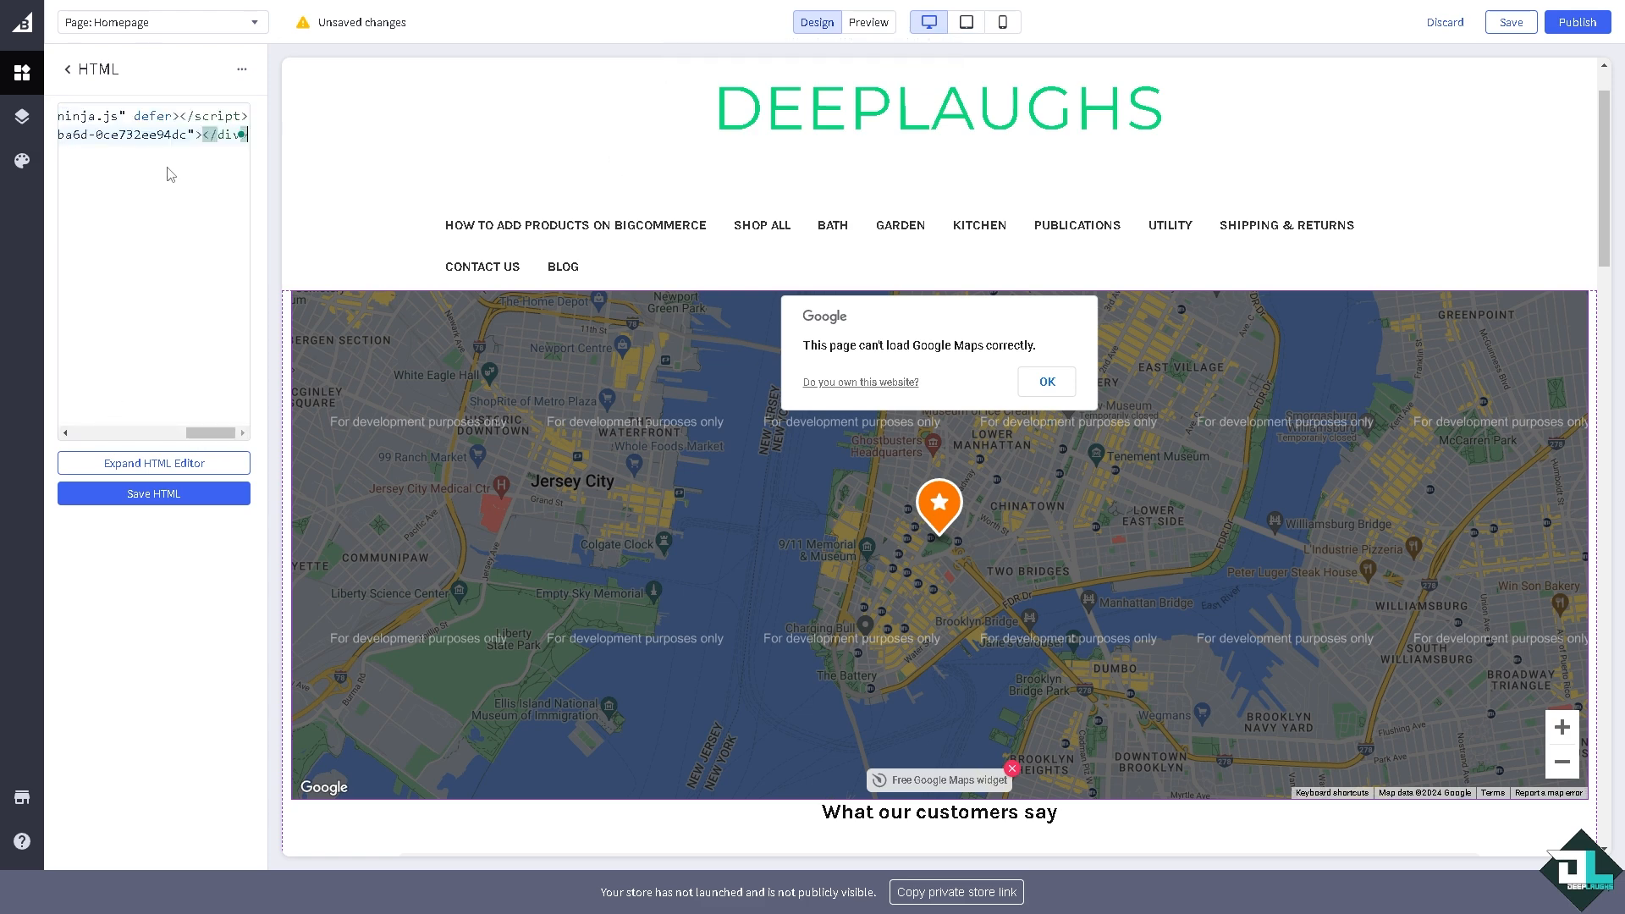
click(171, 503)
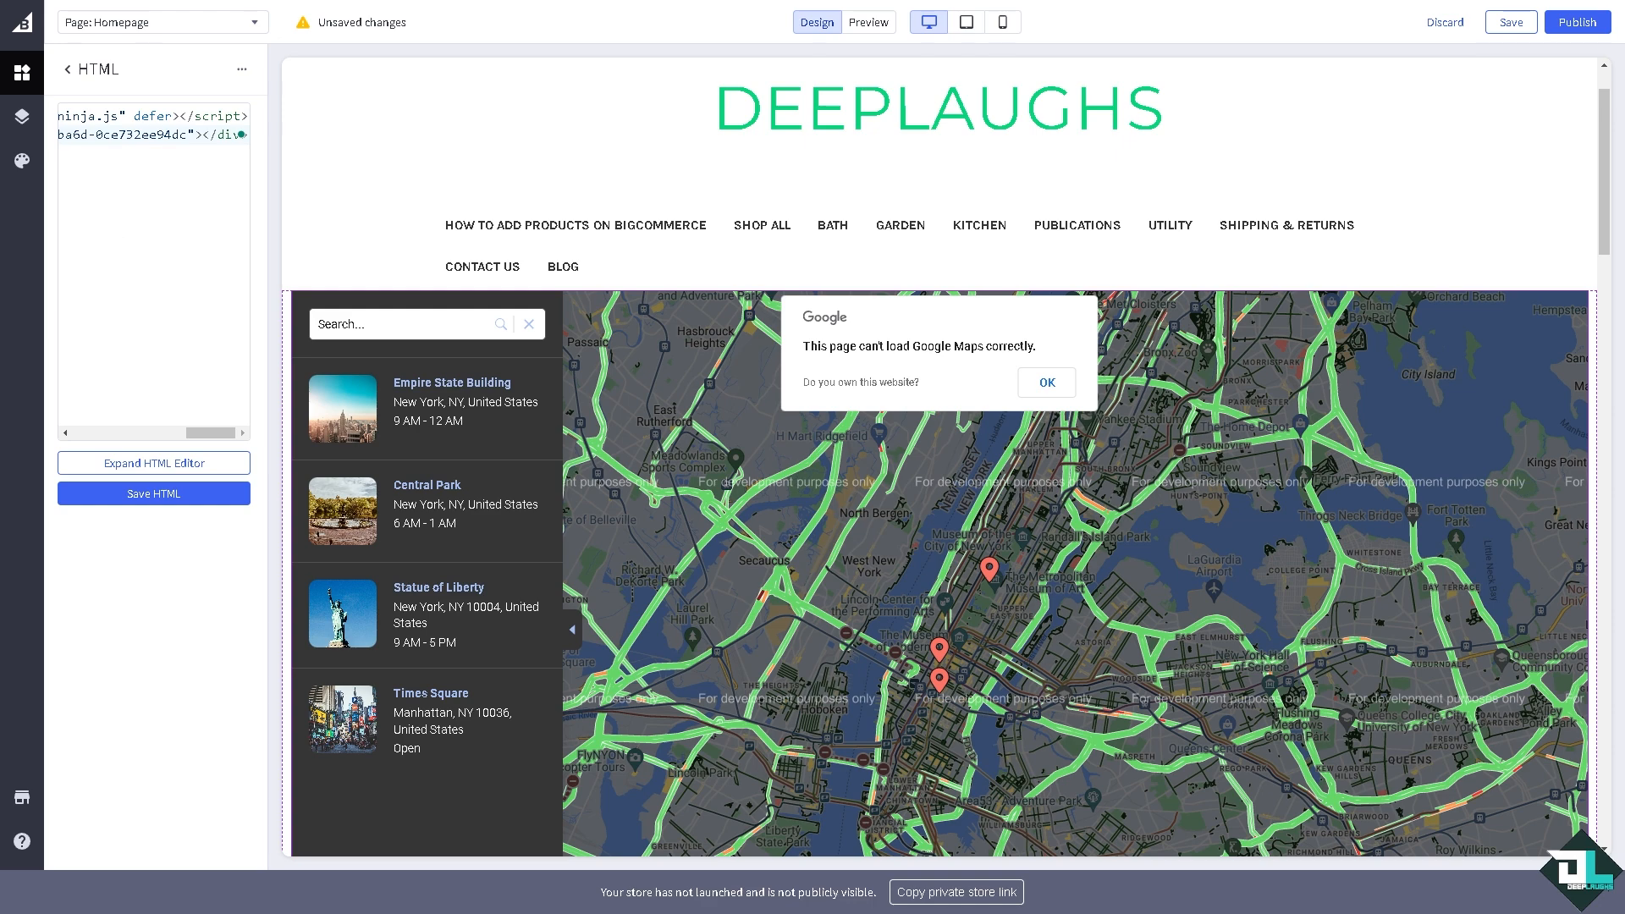
scroll(872, 533, down, 3)
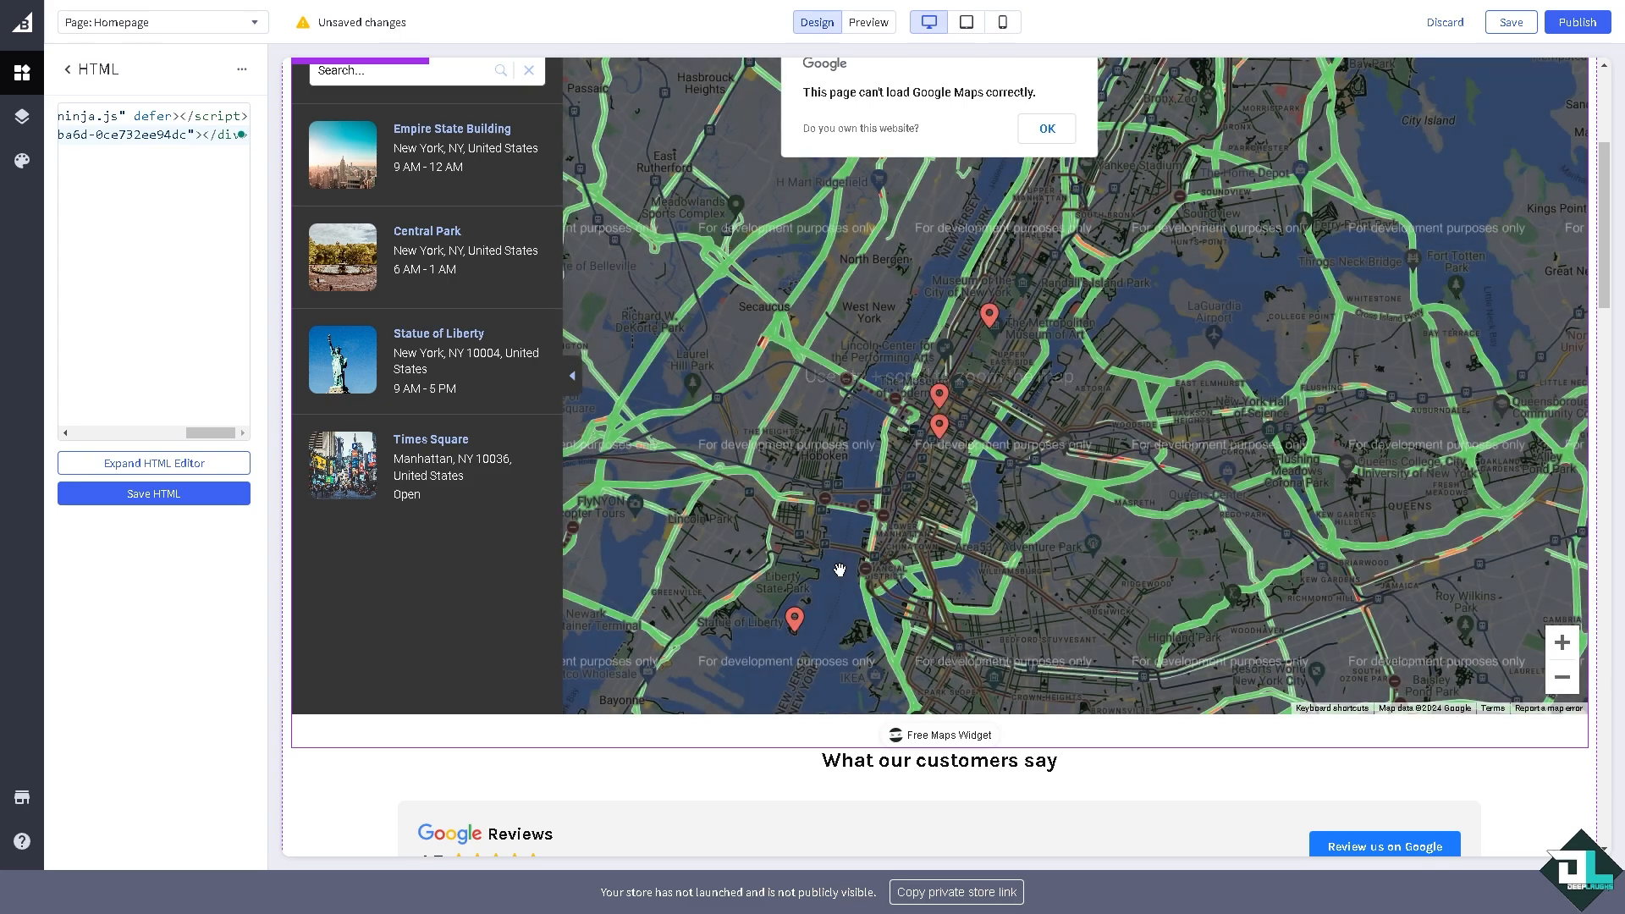
scroll(837, 567, down, 2)
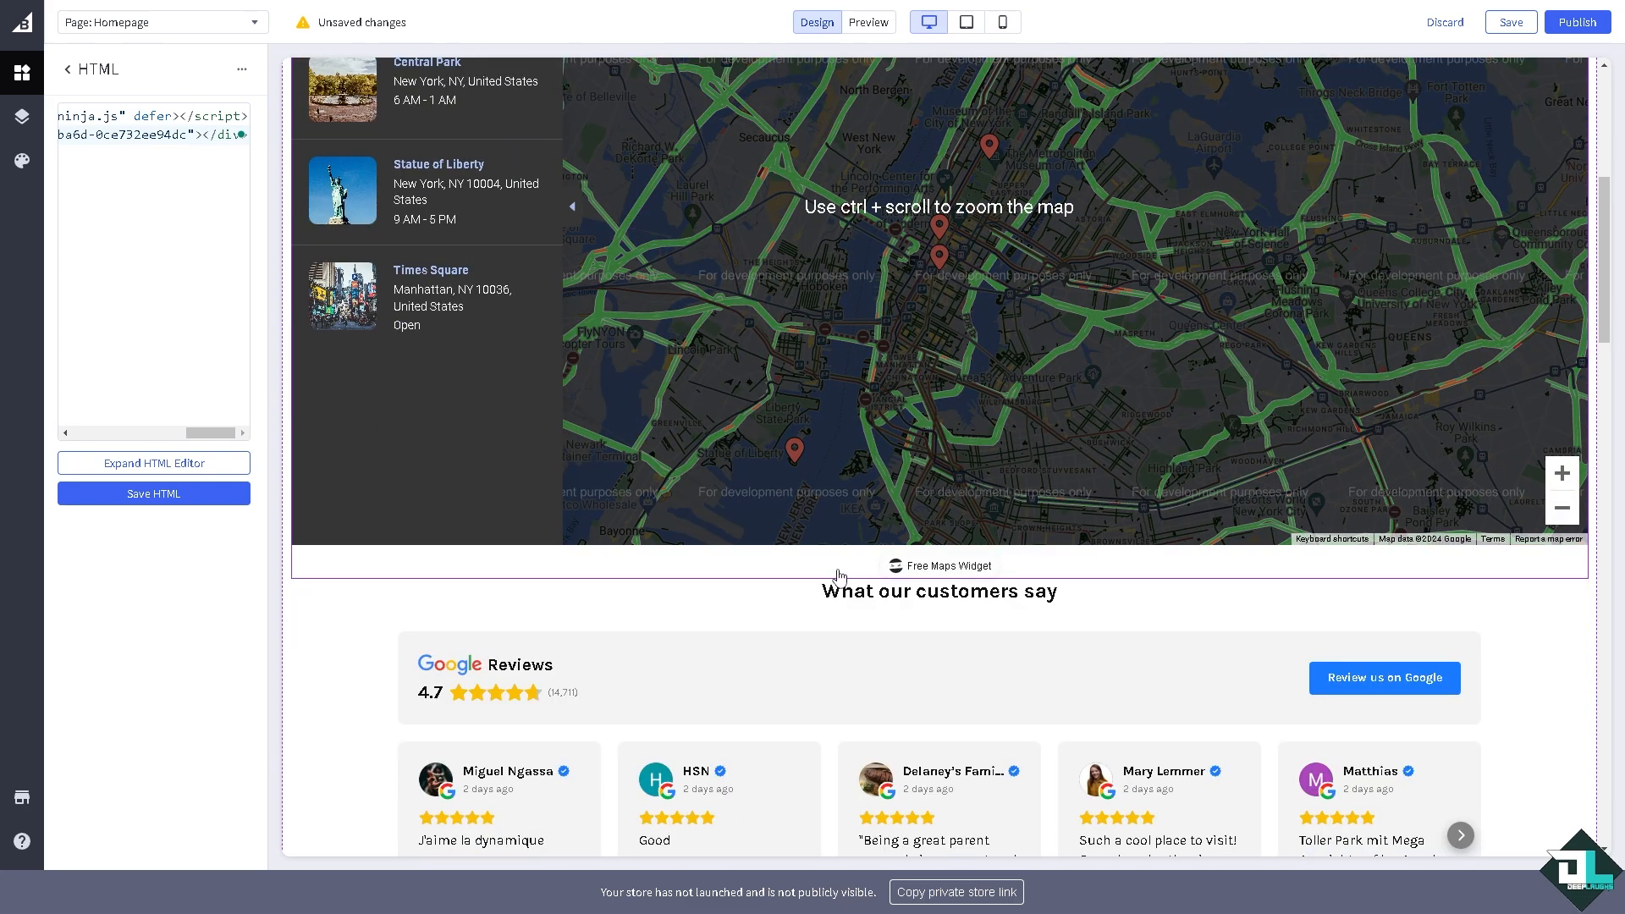
scroll(838, 575, down, 4)
scroll(827, 578, up, 8)
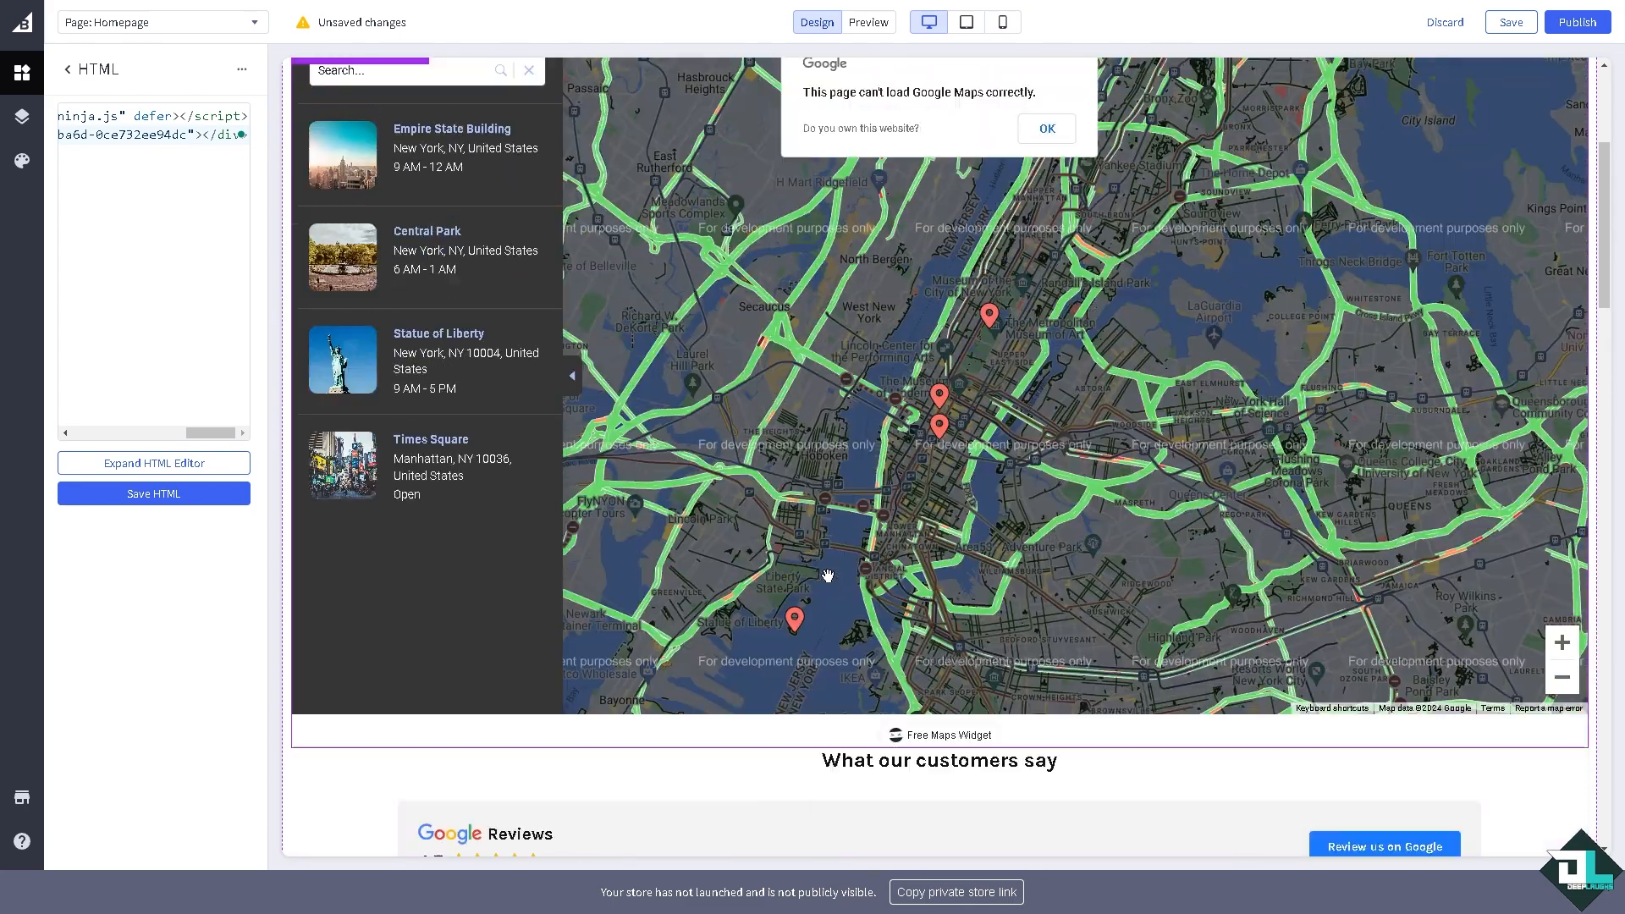